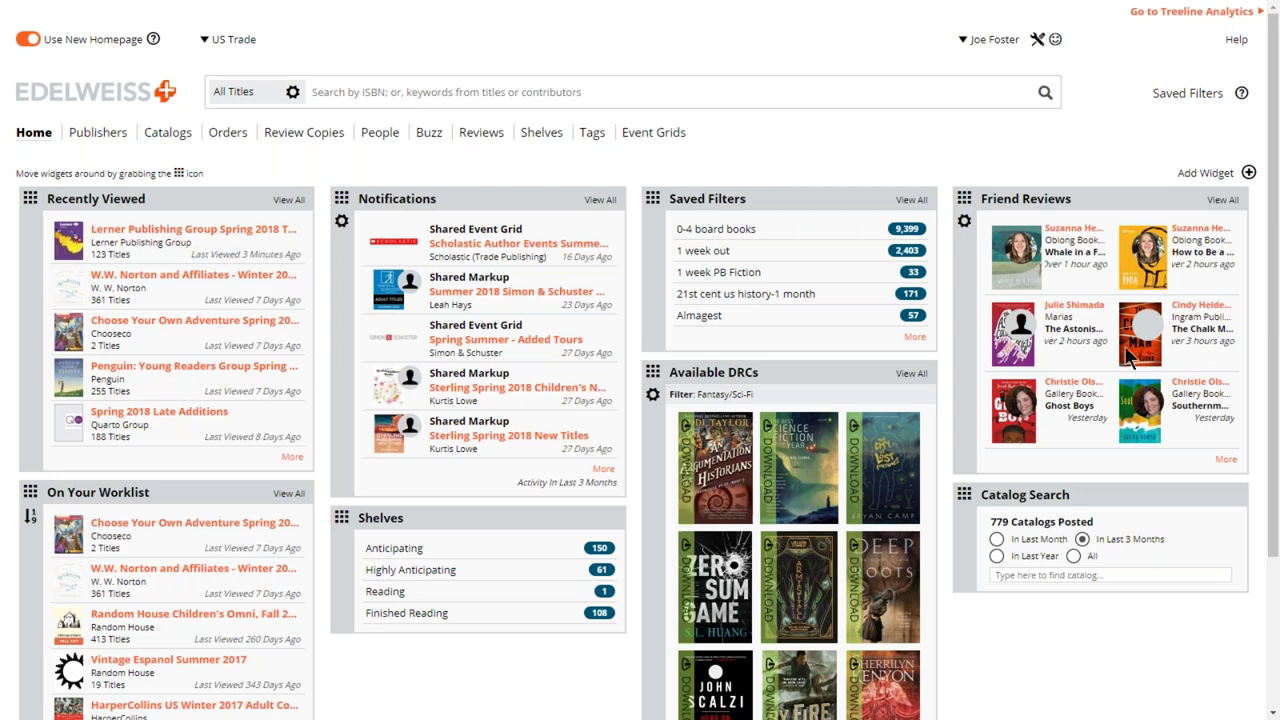
- Go to the Orders page with its 45 active orders and open a blank Create Order form
mouse_move(777, 198)
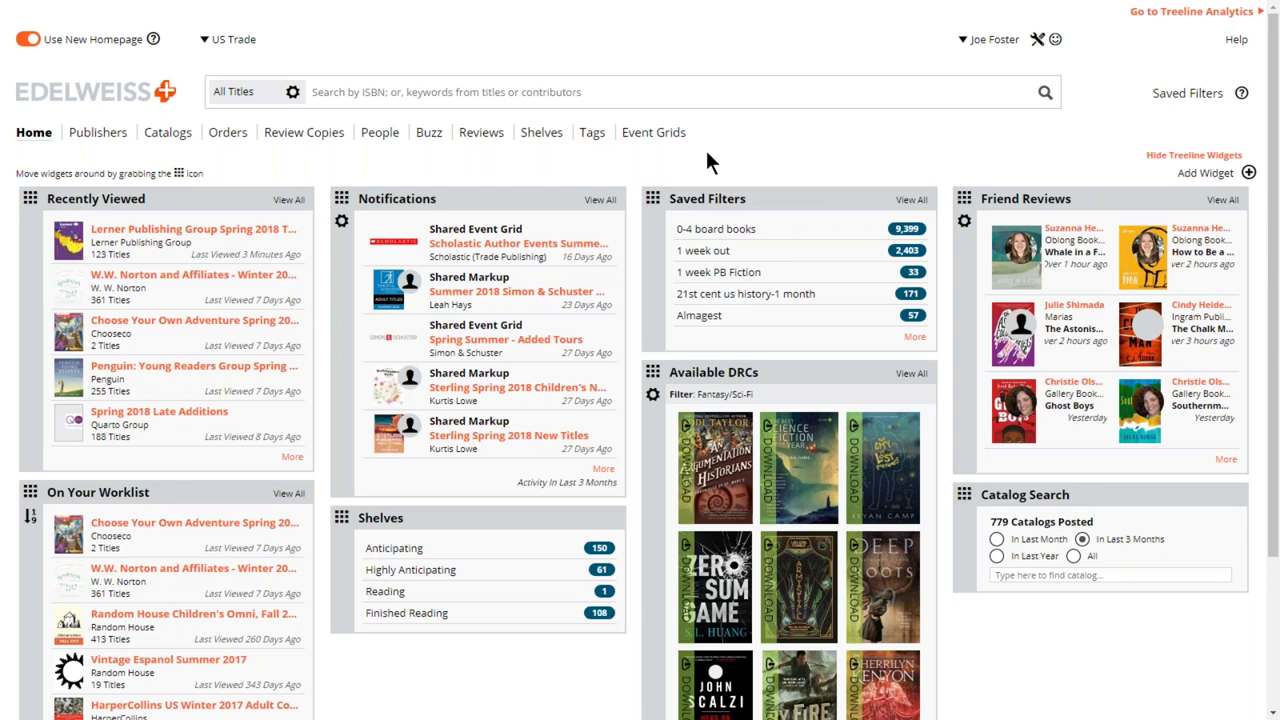
left_click(226, 136)
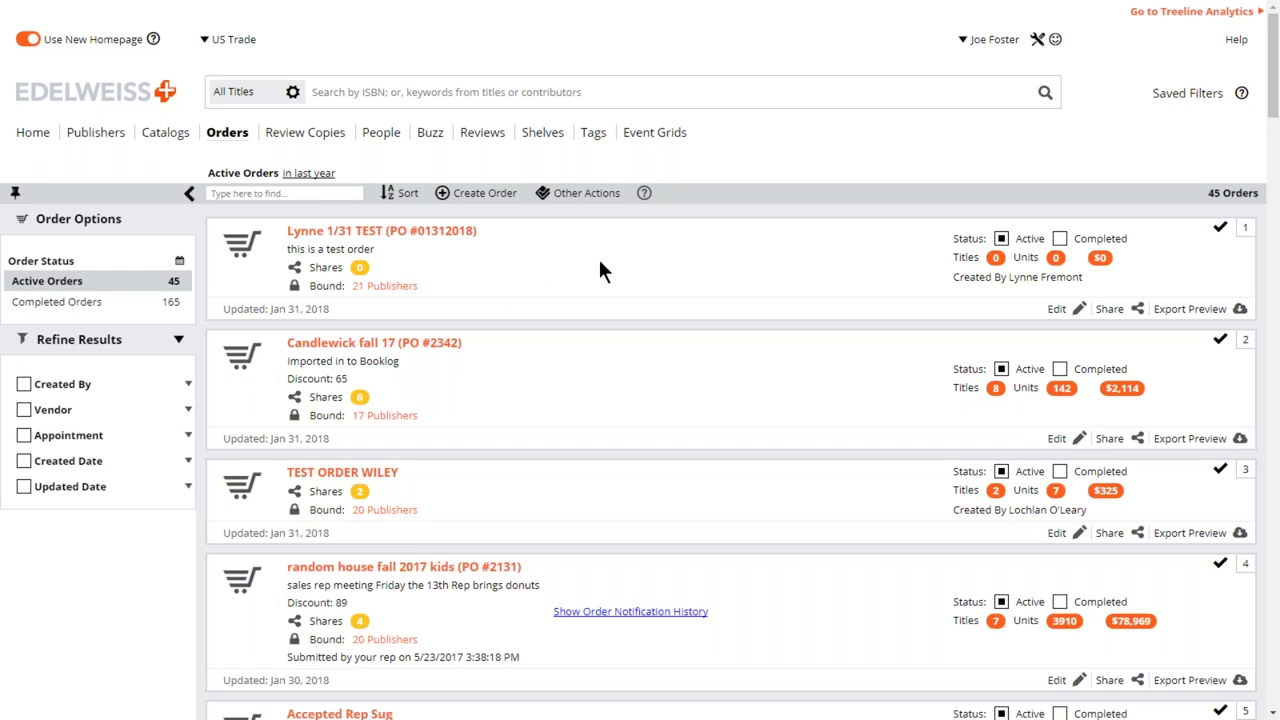
left_click(481, 199)
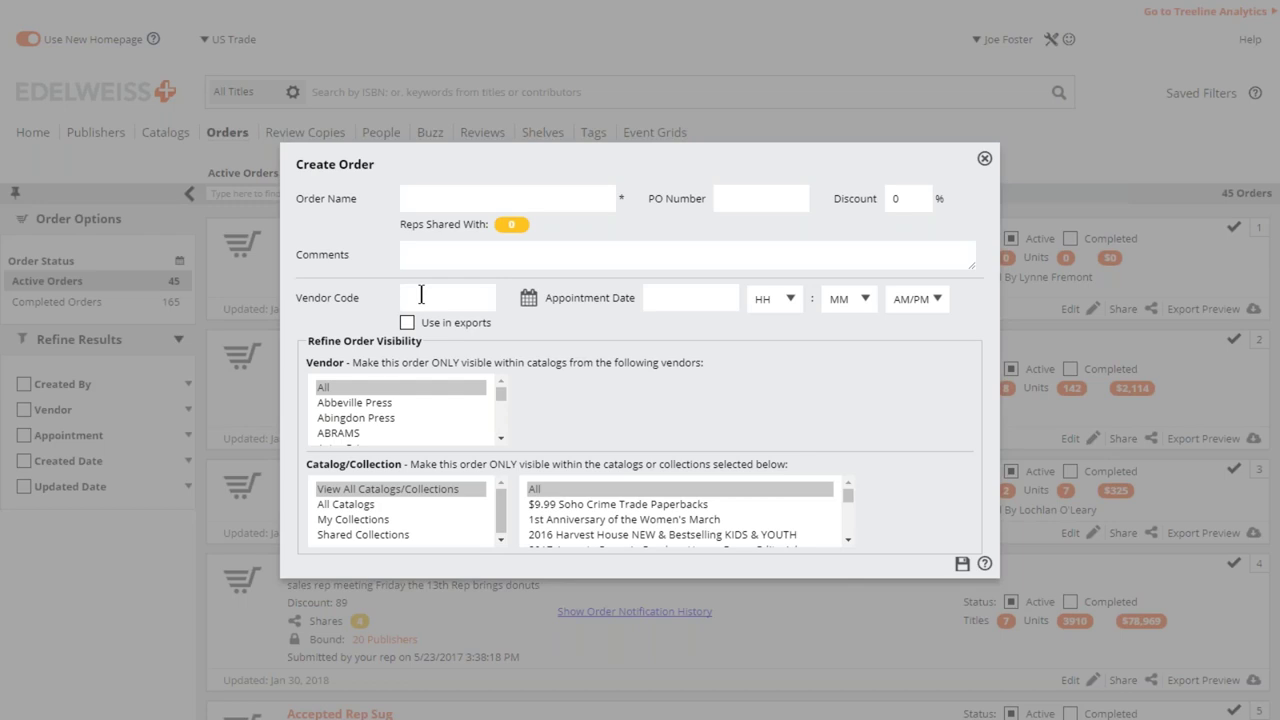
- Replace the partial order name with 'S&S summer 2018 adult'
left_click(432, 196)
type("S&S summer 2018 ad")
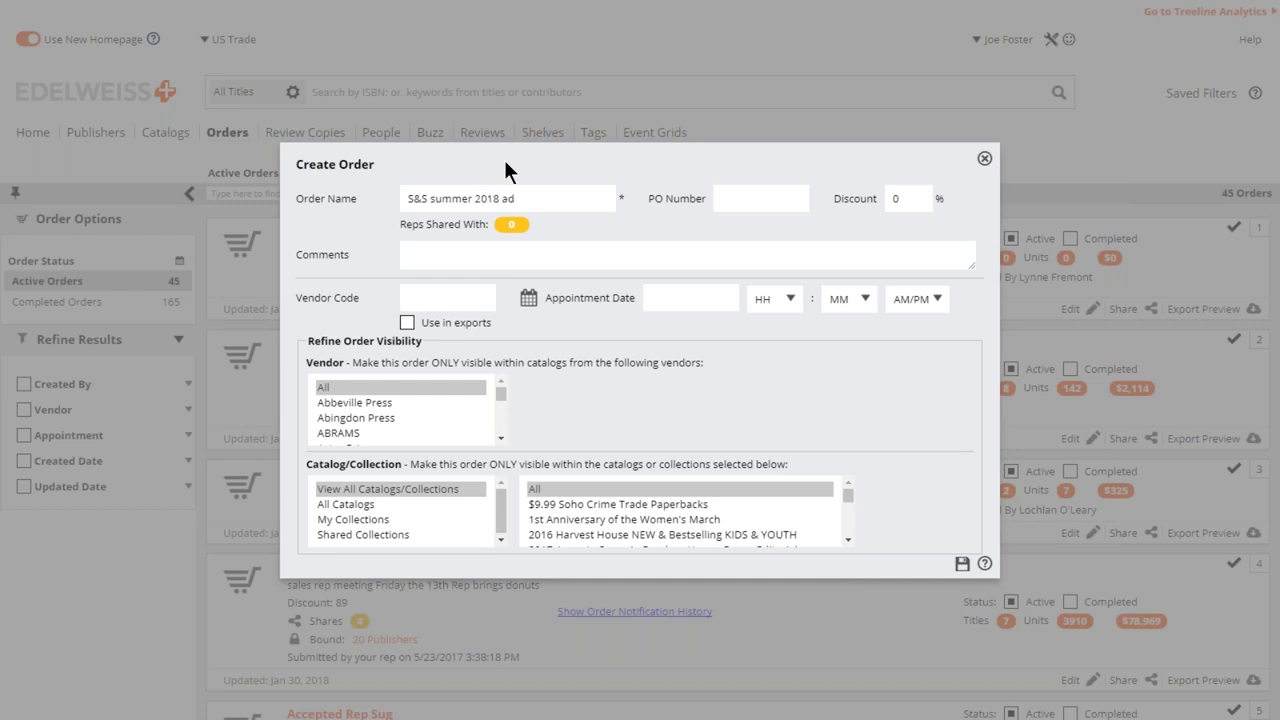
type("ult")
- Close the Create Order form without saving, back on the 45-order Active Orders list
left_click(985, 159)
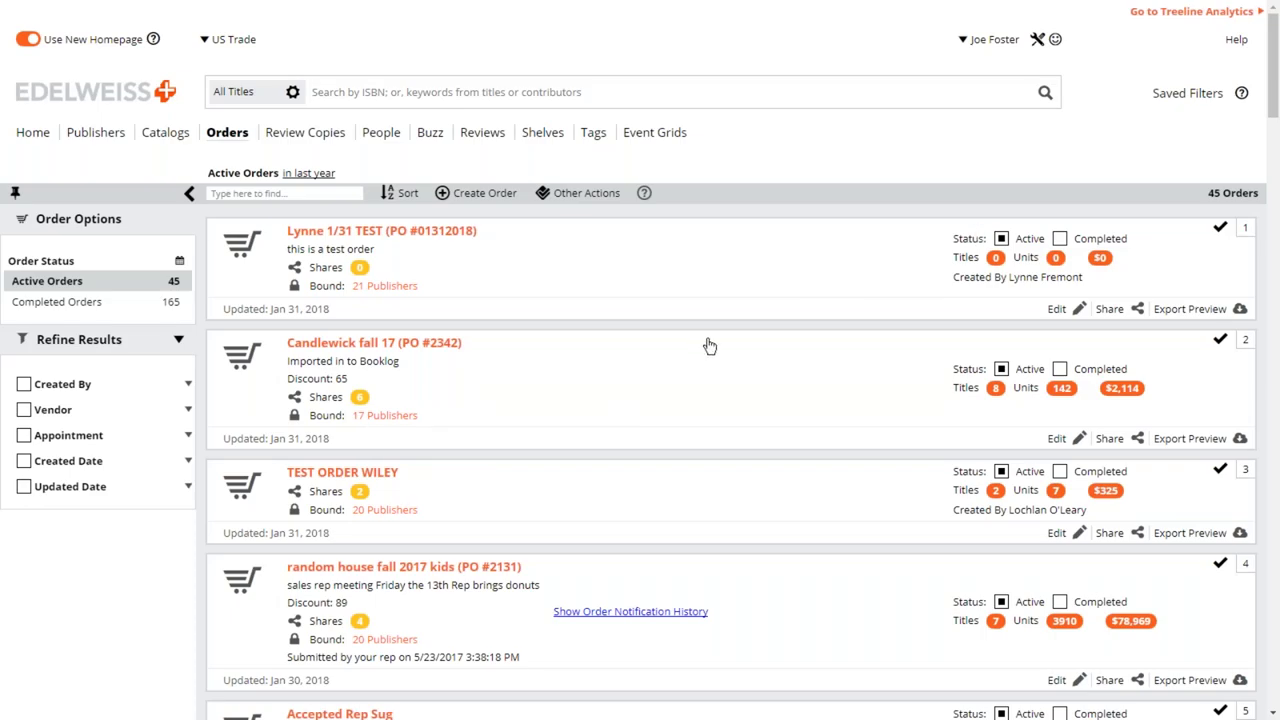
scroll(710, 344, "down", 1)
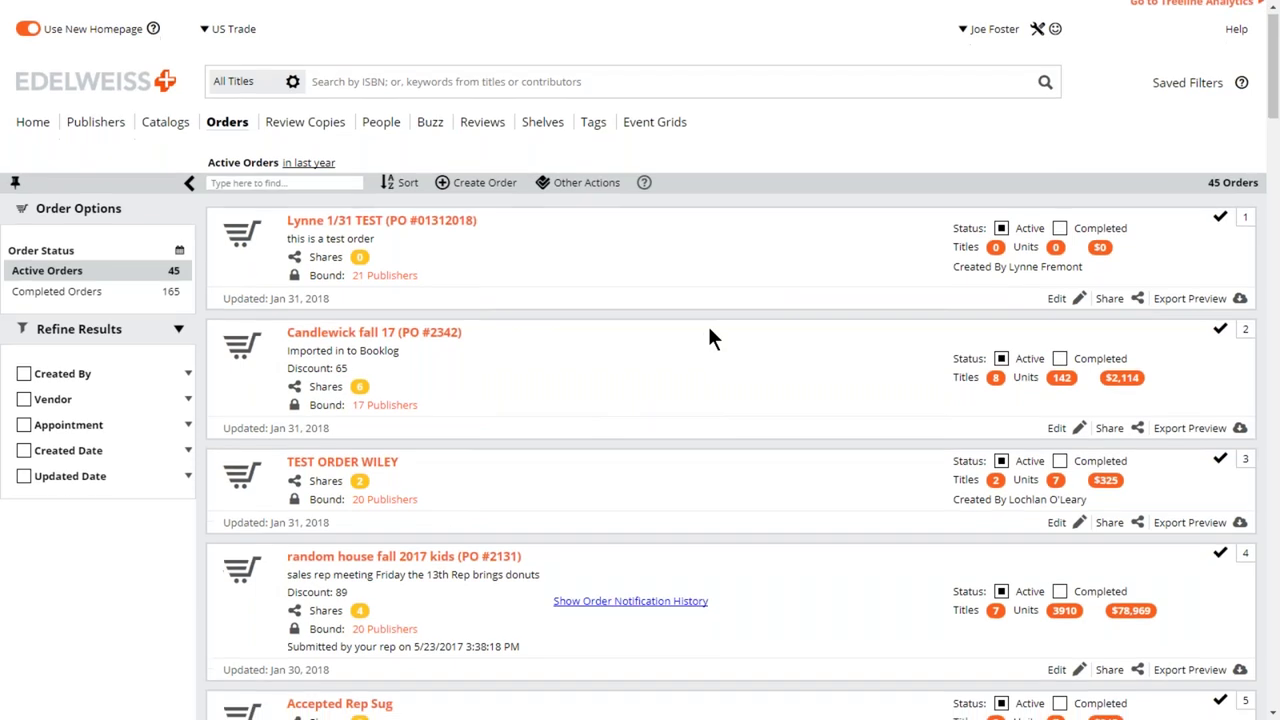
scroll(709, 332, "up", 1)
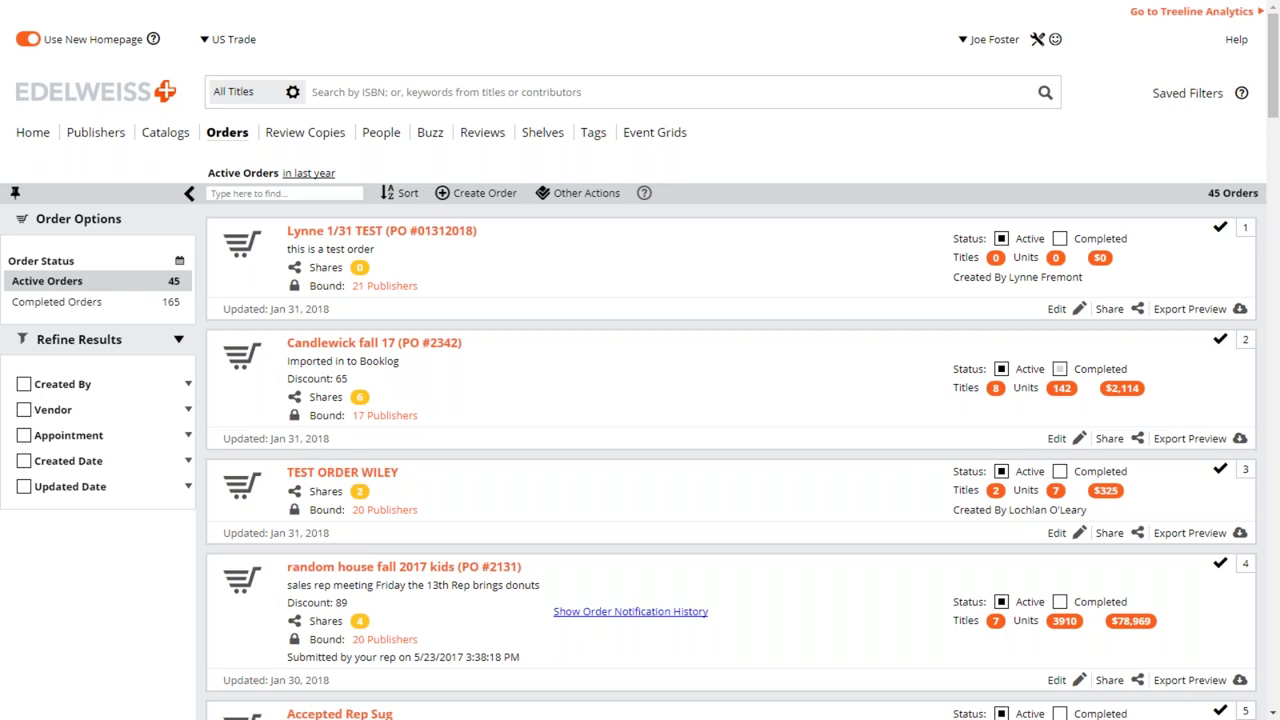
left_click(1059, 369)
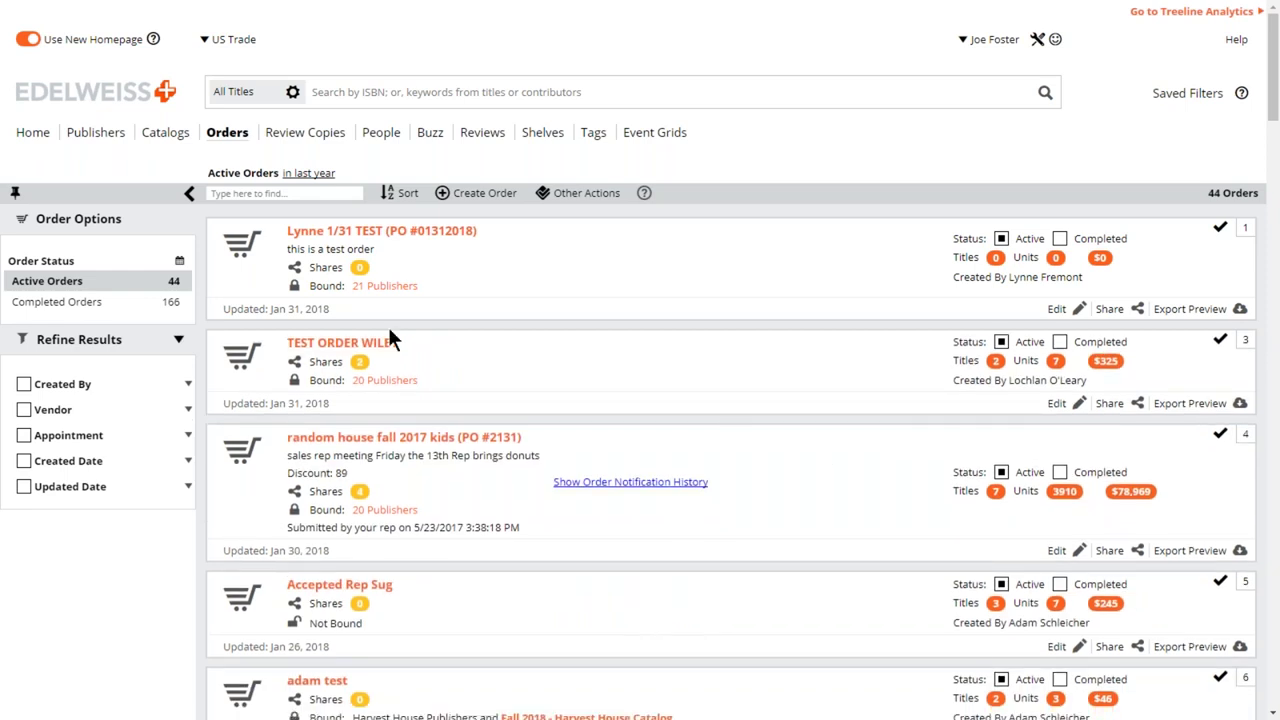
left_click(84, 305)
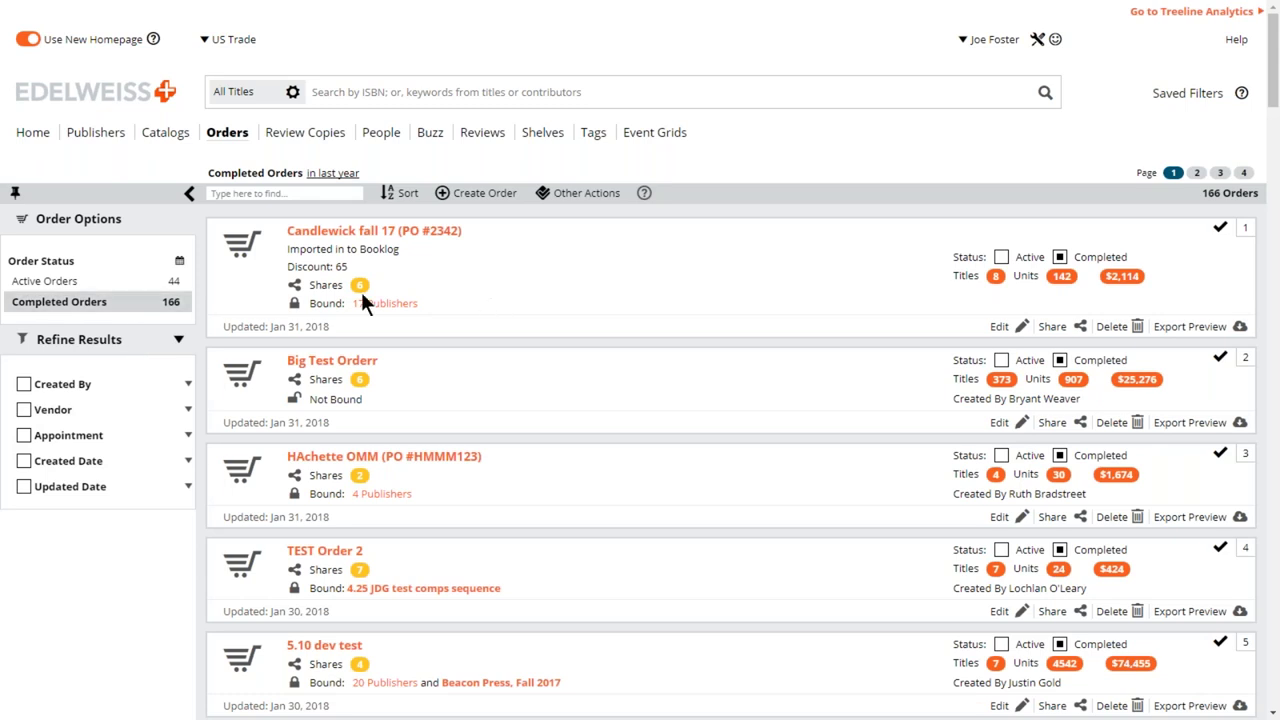
left_click(1001, 257)
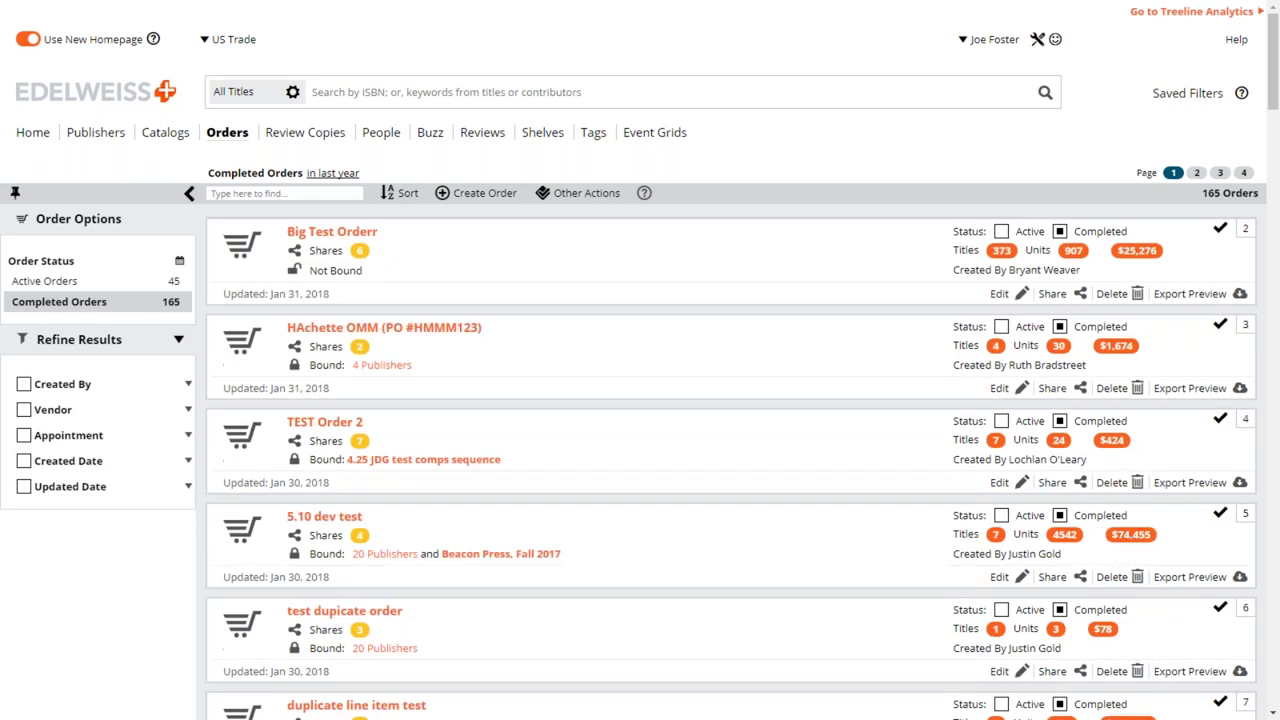
left_click(65, 285)
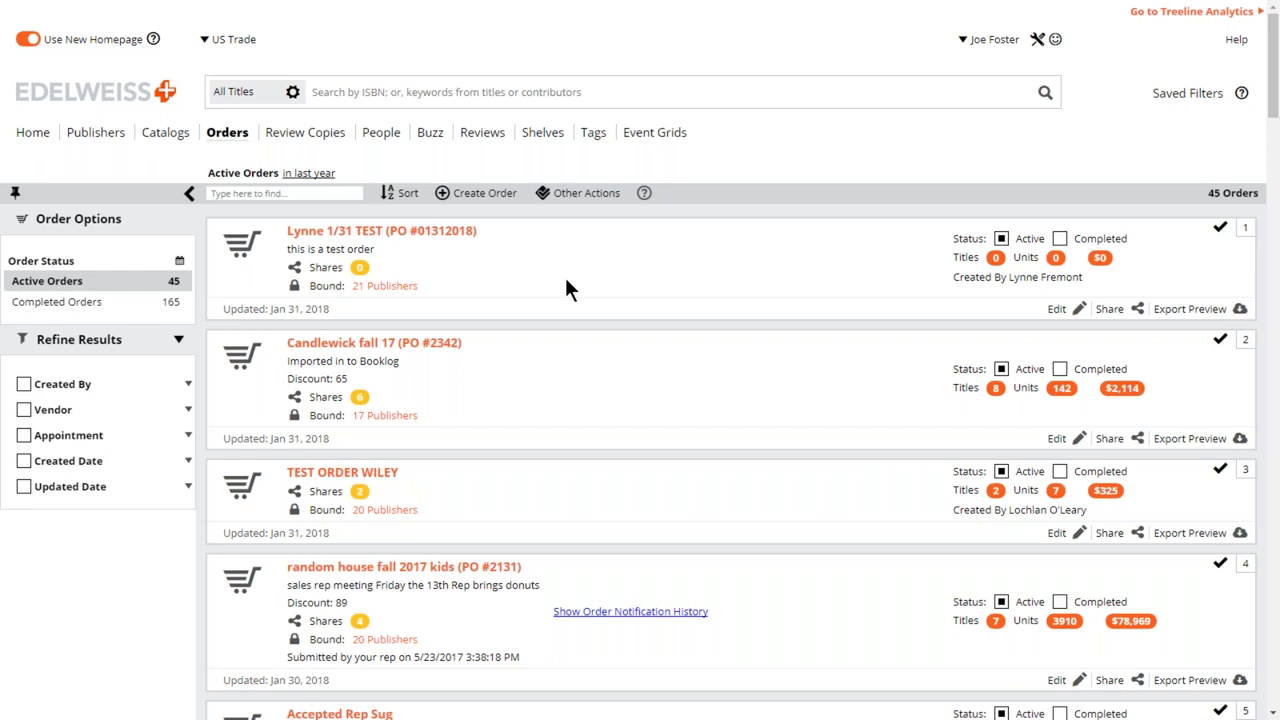
left_click(124, 96)
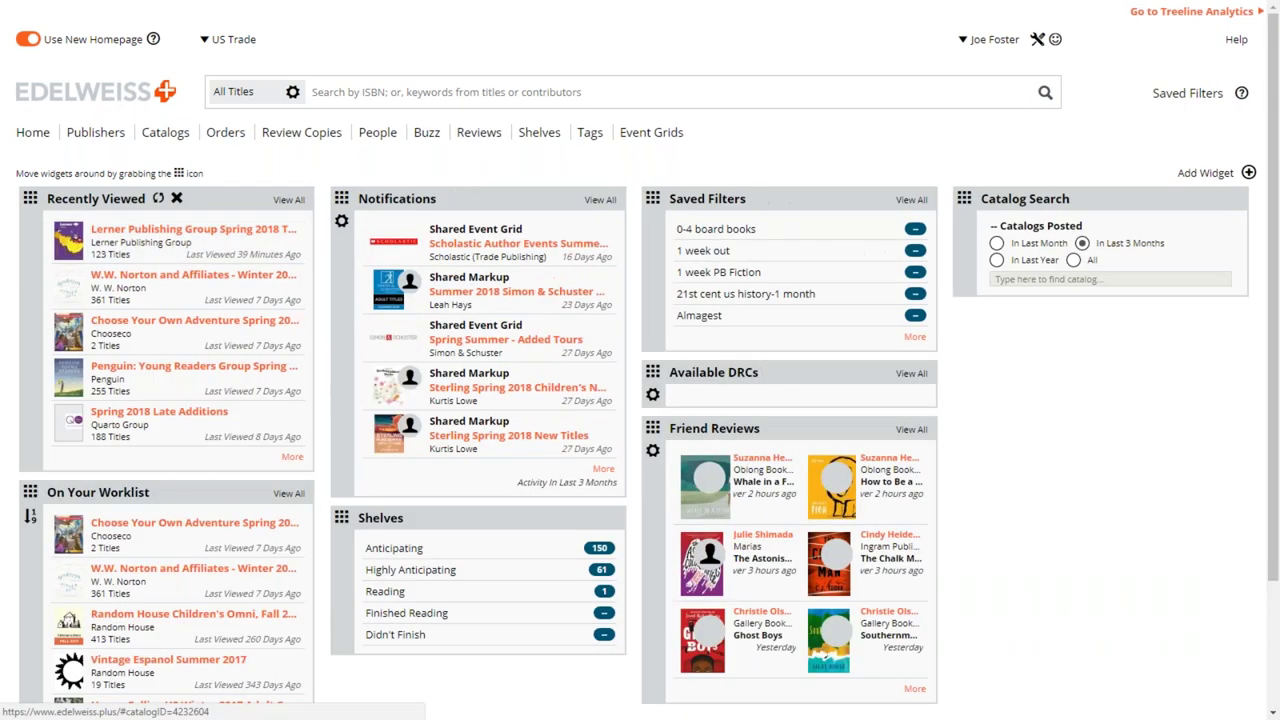
left_click(290, 232)
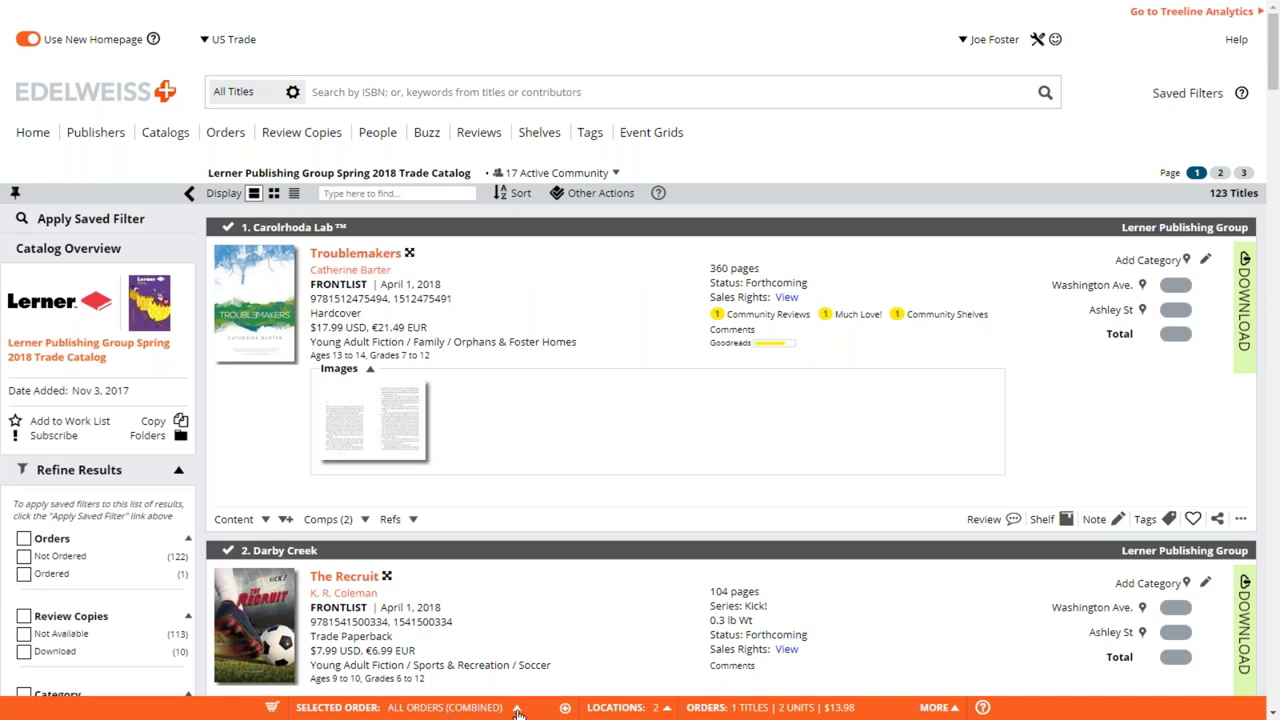
left_click(517, 709)
scroll(494, 460, "down", 1)
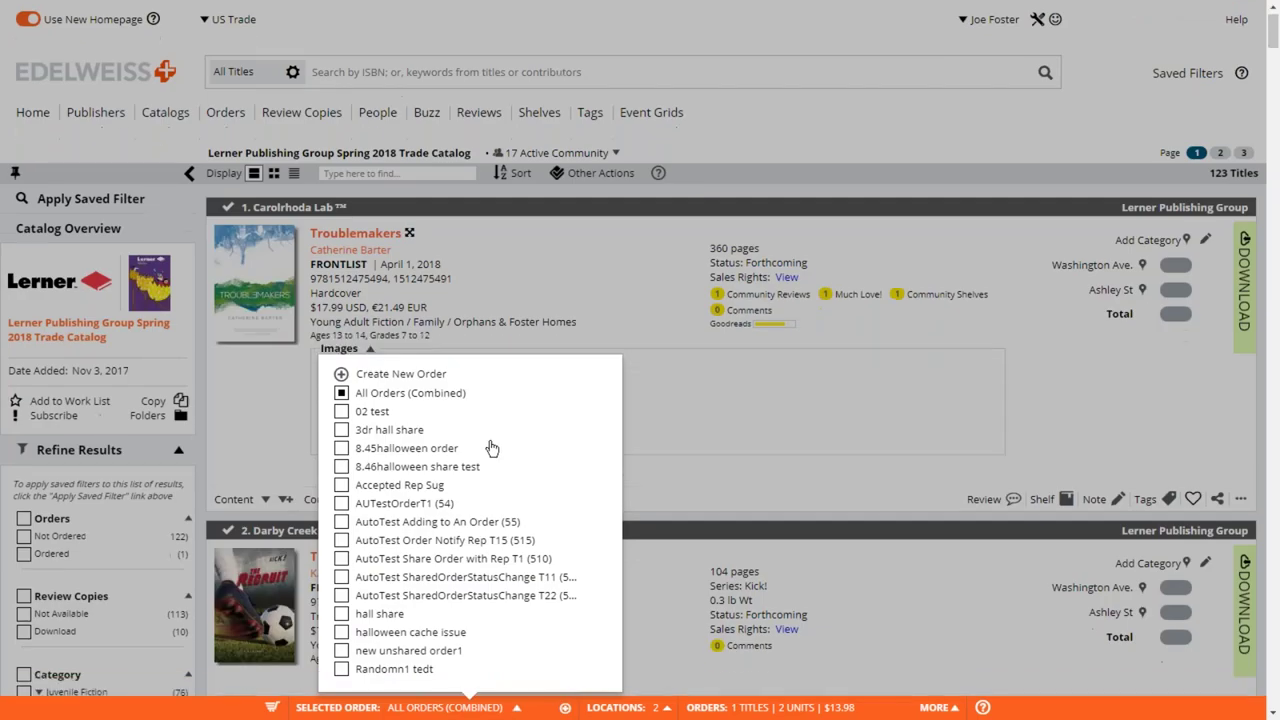
scroll(491, 447, "down", 4)
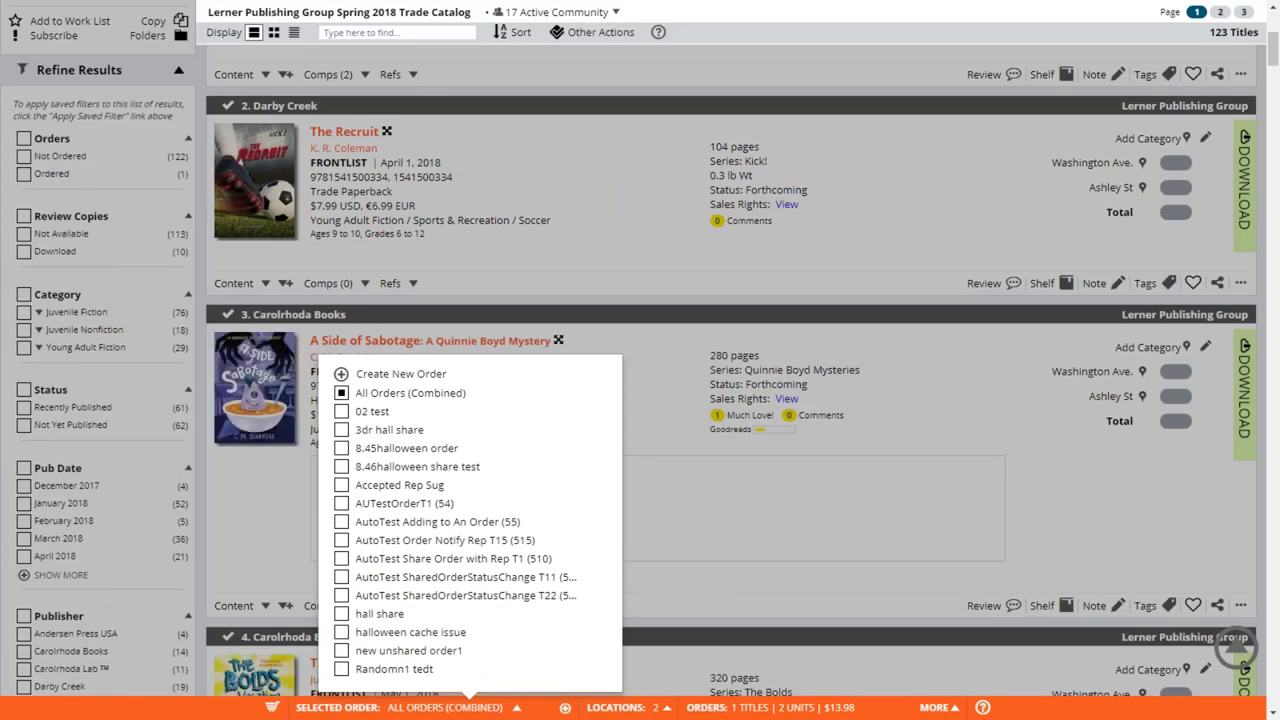
left_click(663, 392)
scroll(663, 400, "up", 1)
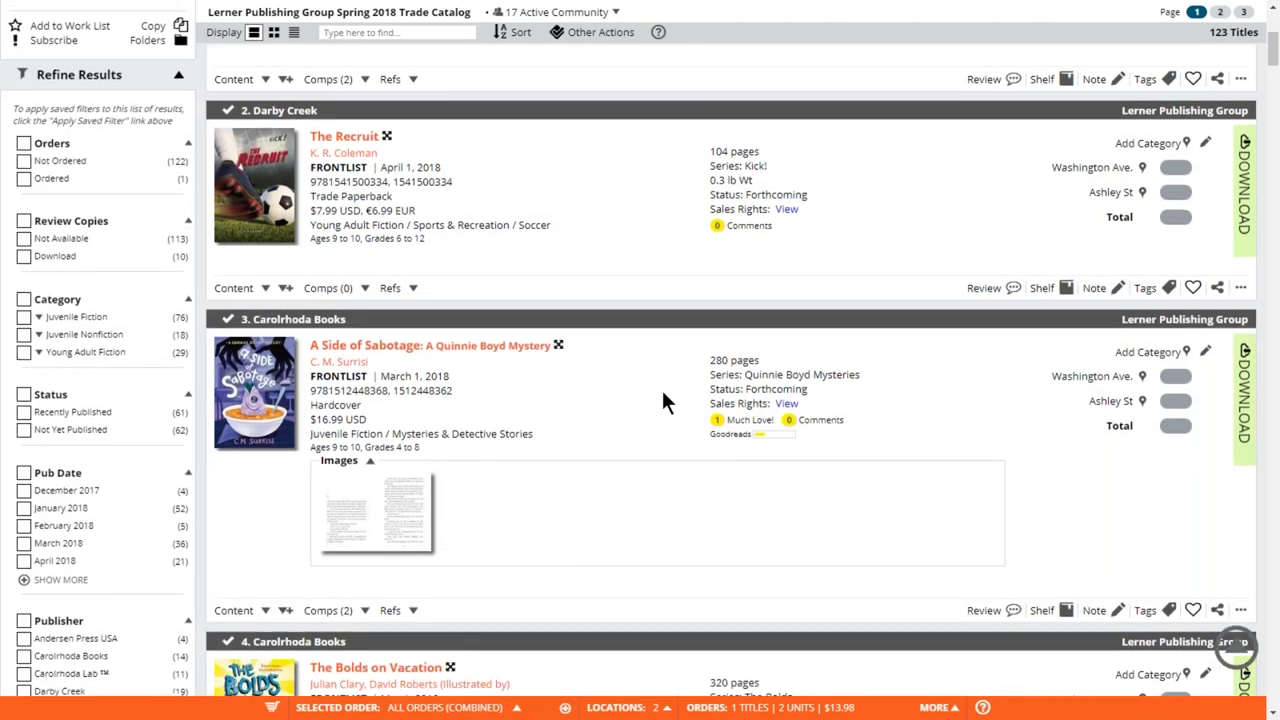
scroll(663, 400, "up", 5)
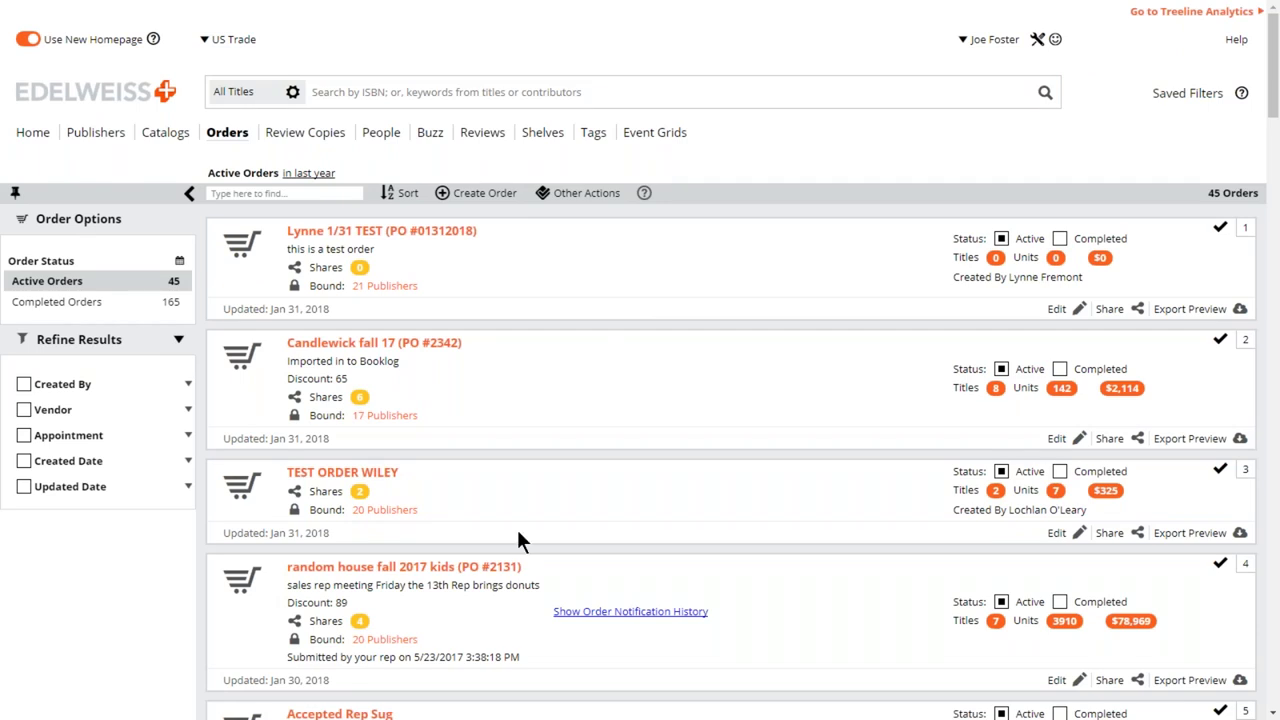
- Set the order time frame to All and scroll to the bottom of the list
left_click(180, 264)
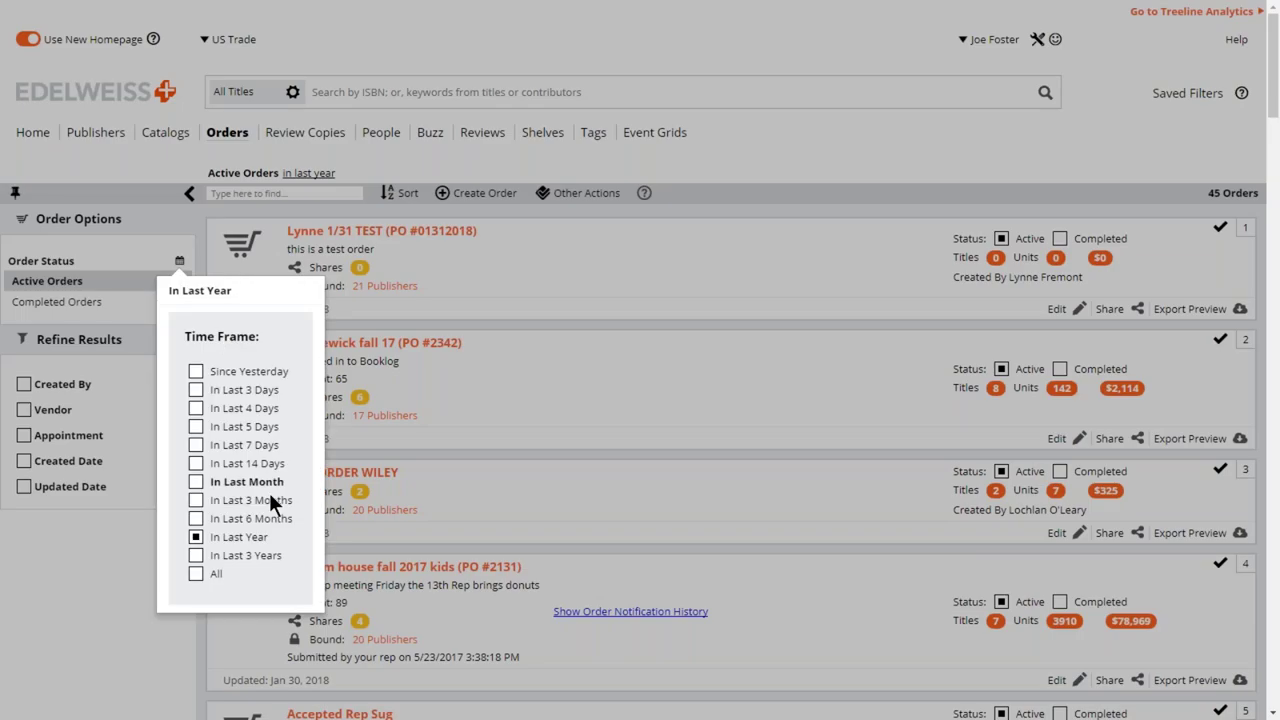
left_click(195, 572)
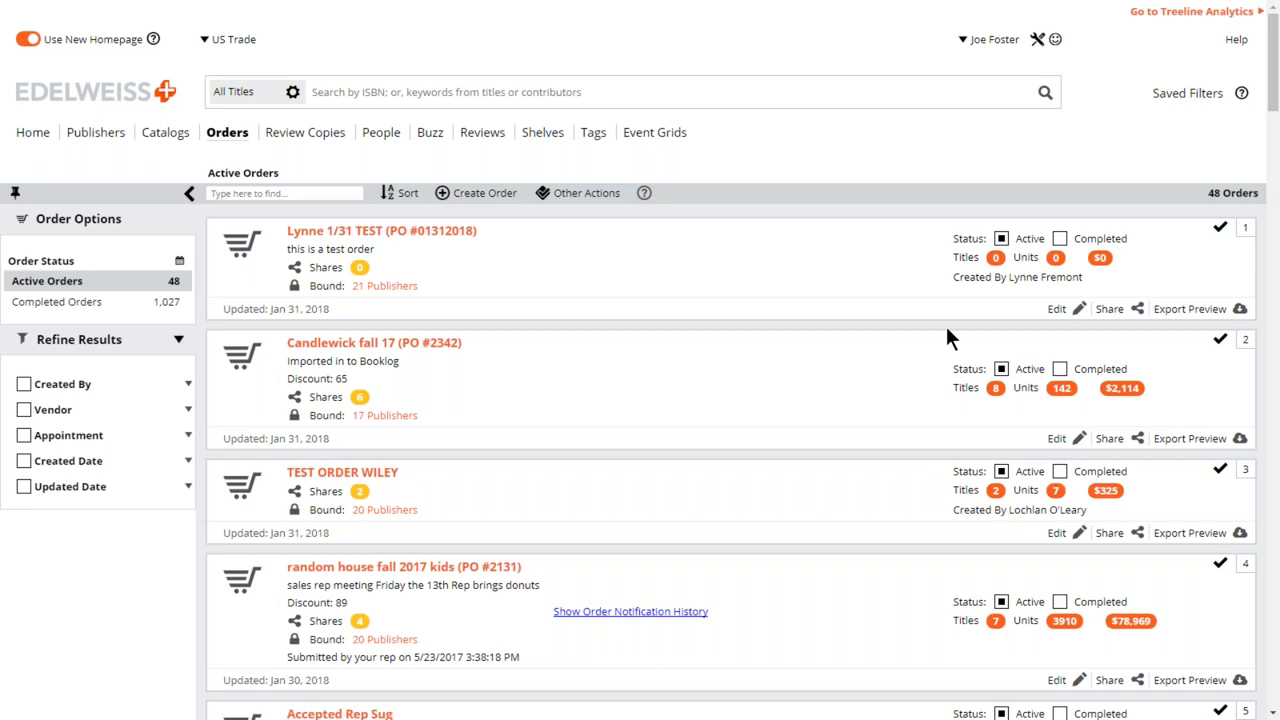
scroll(945, 323, "down", 1)
scroll(937, 337, "down", 1)
scroll(1187, 708, "down", 3)
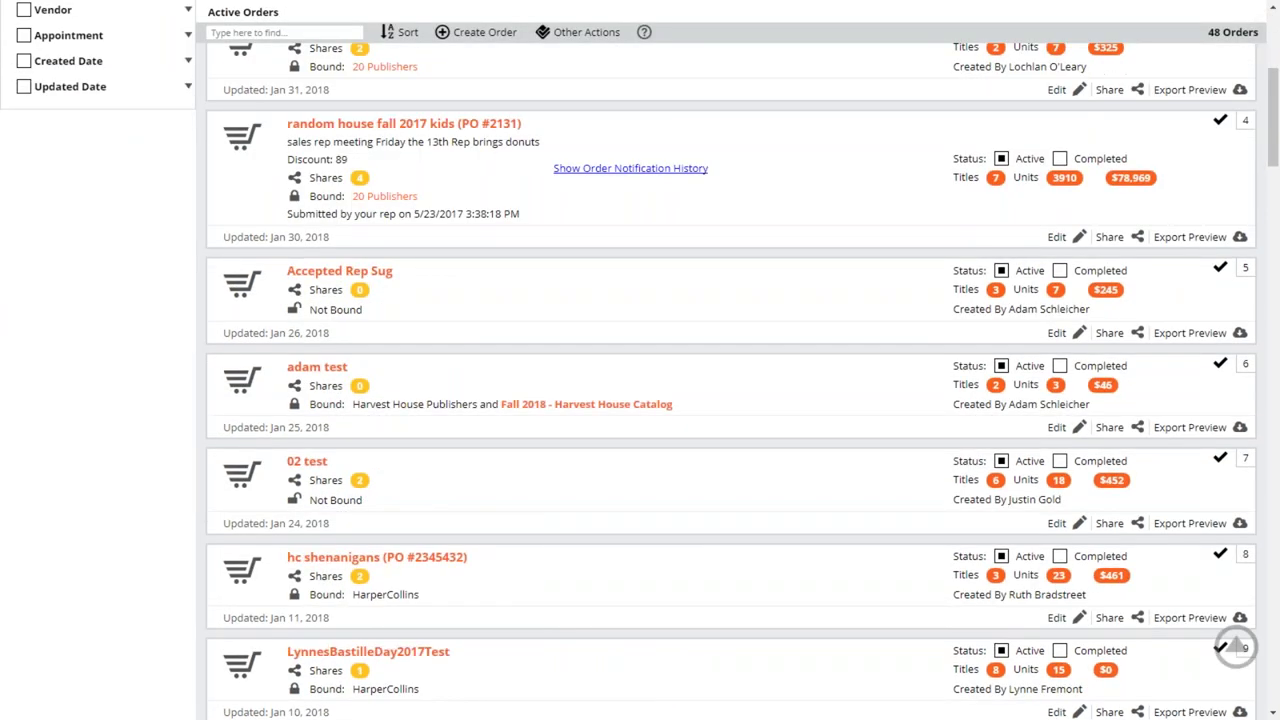
scroll(1140, 370, "down", 12)
scroll(1140, 370, "down", 20)
scroll(730, 380, "down", 3)
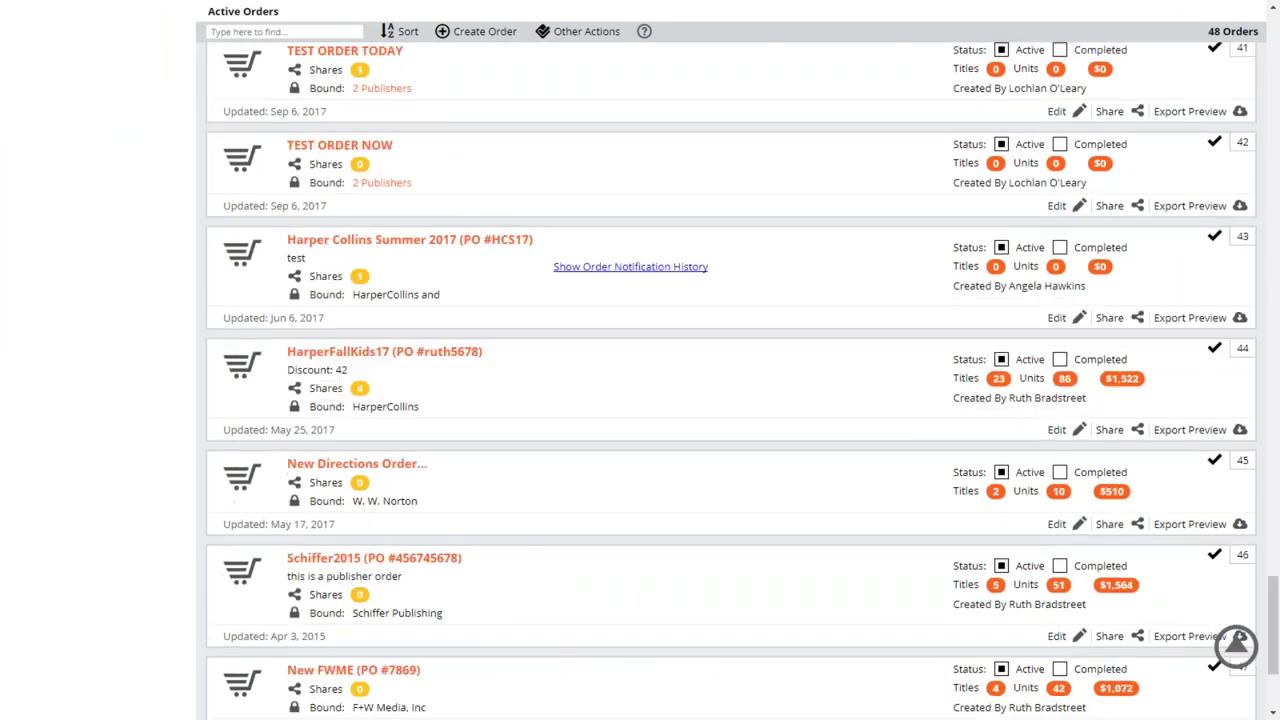
scroll(1059, 405, "down", 2)
- Mark the Schiffer2015 and New FWME orders as completed
left_click(1059, 405)
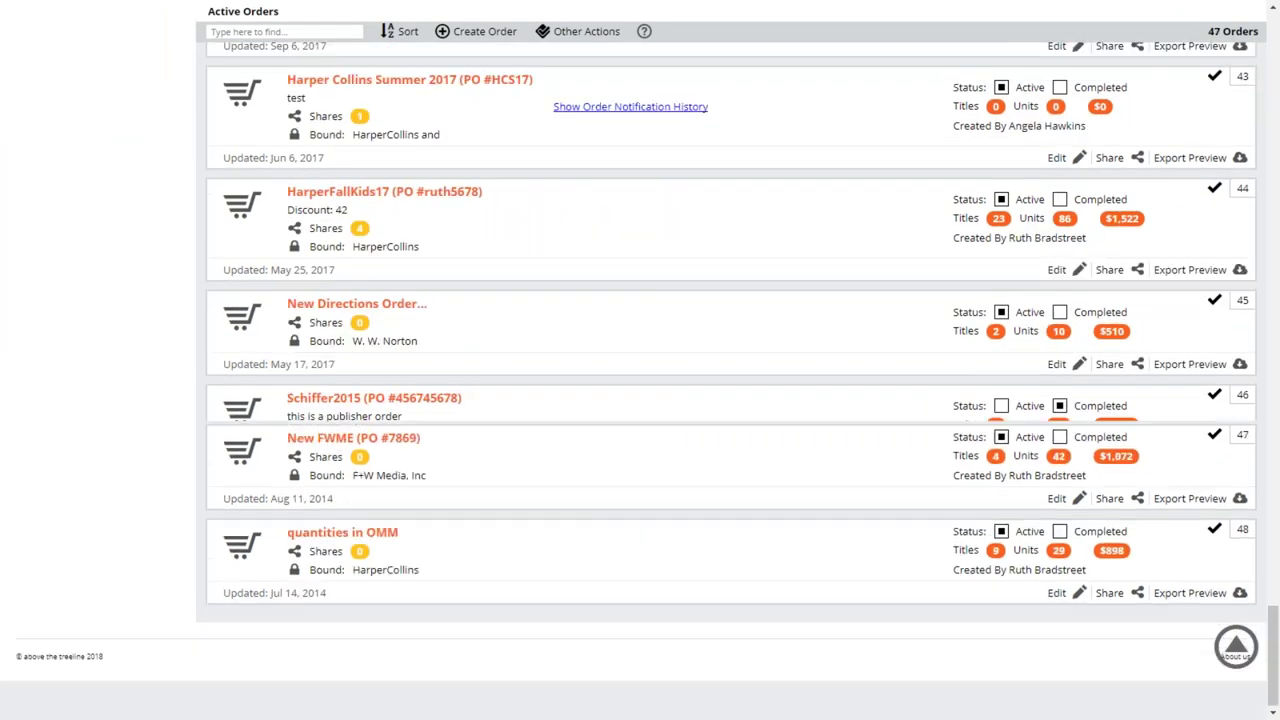
left_click(1059, 436)
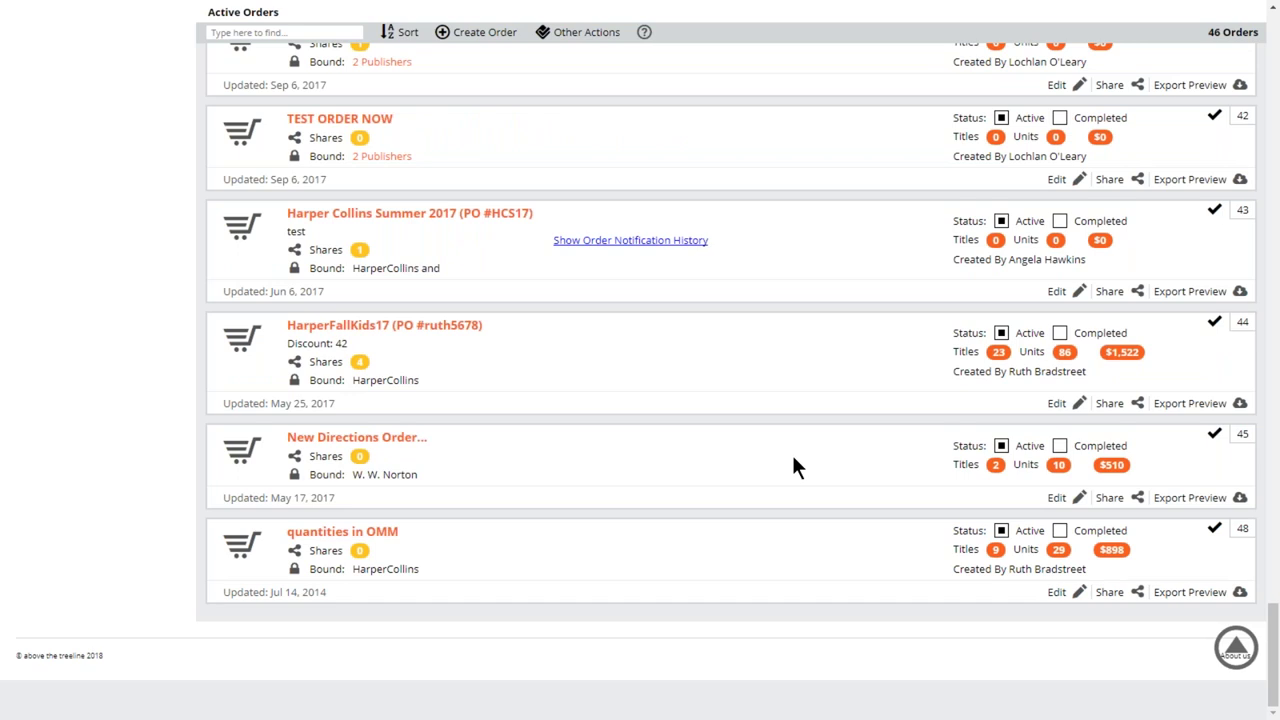
scroll(791, 452, "up", 10)
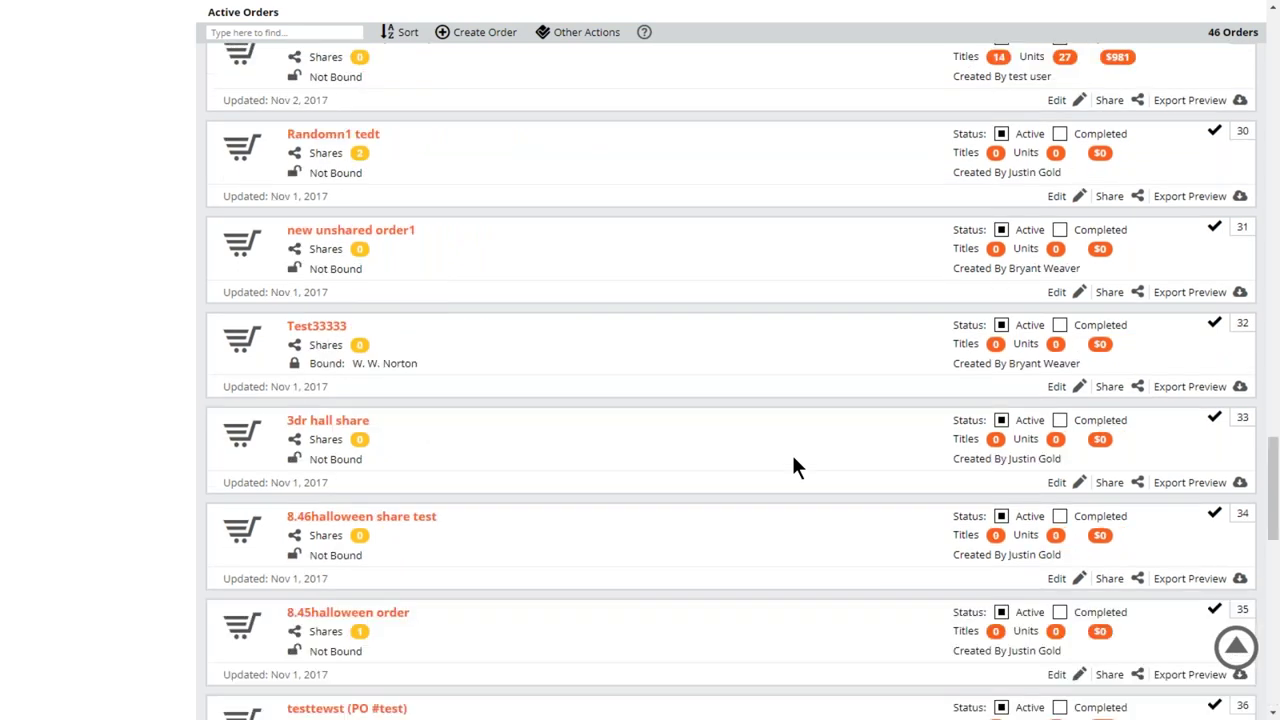
scroll(1266, 423, "up", 4)
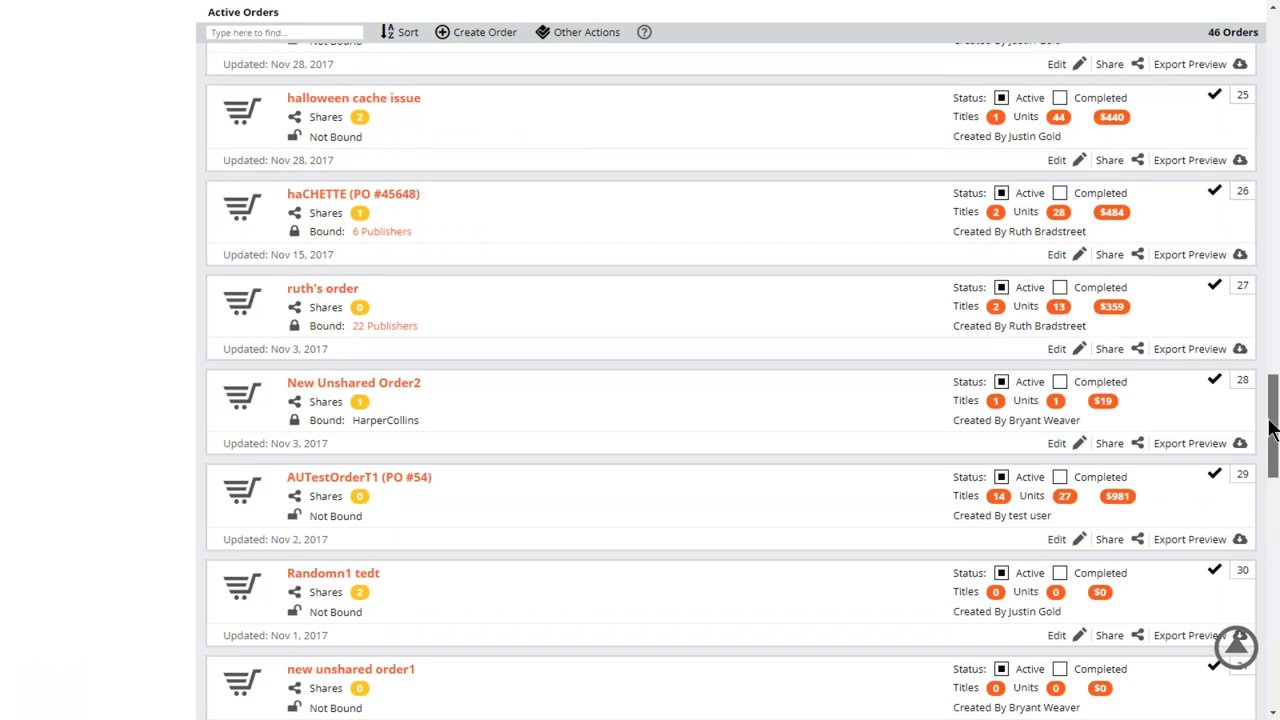
scroll(1270, 428, "up", 4)
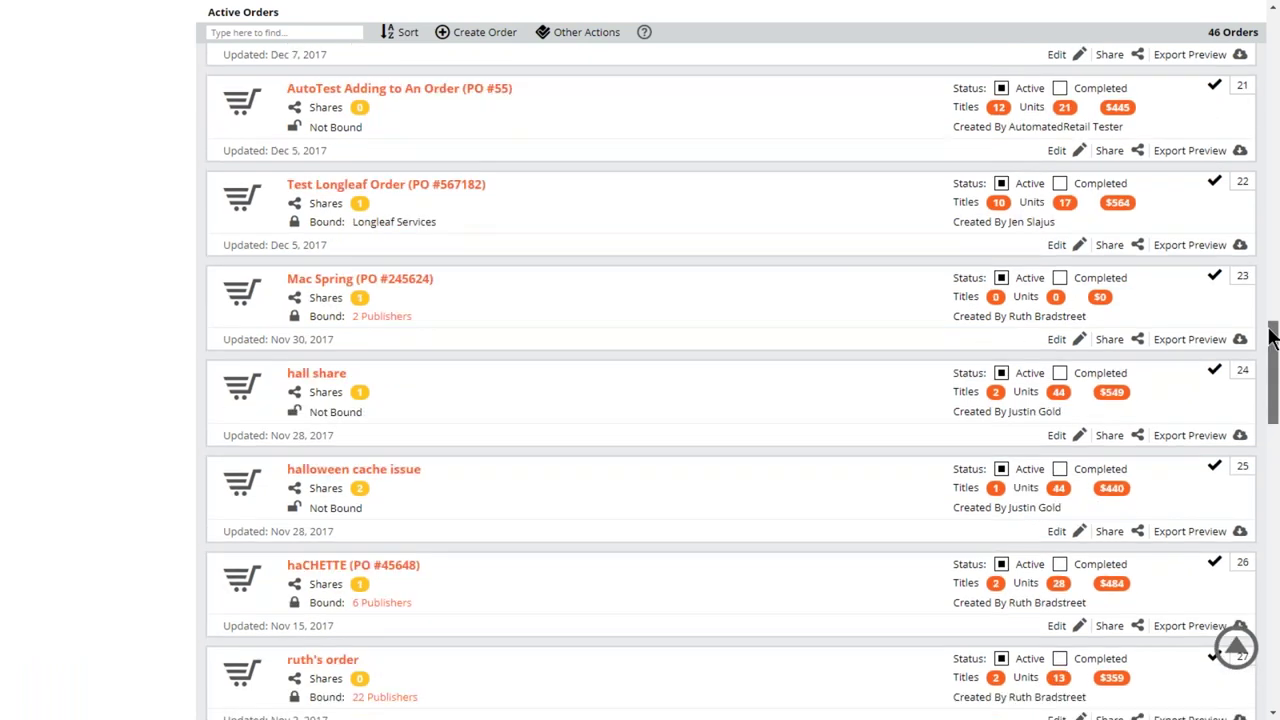
left_click_drag(1272, 337, 1275, 50)
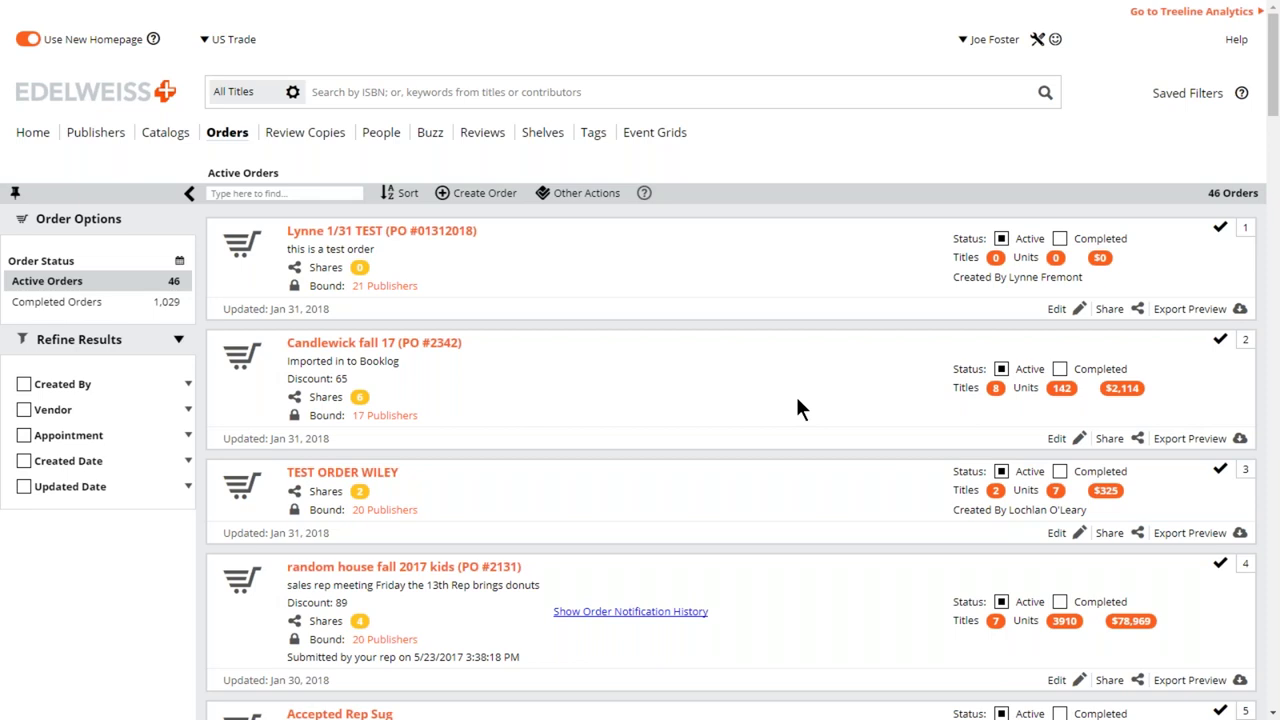
- Open the Candlewick fall 17 order, with its 'Imported in to Booklog' comment, for editing
left_click_drag(401, 361, 287, 361)
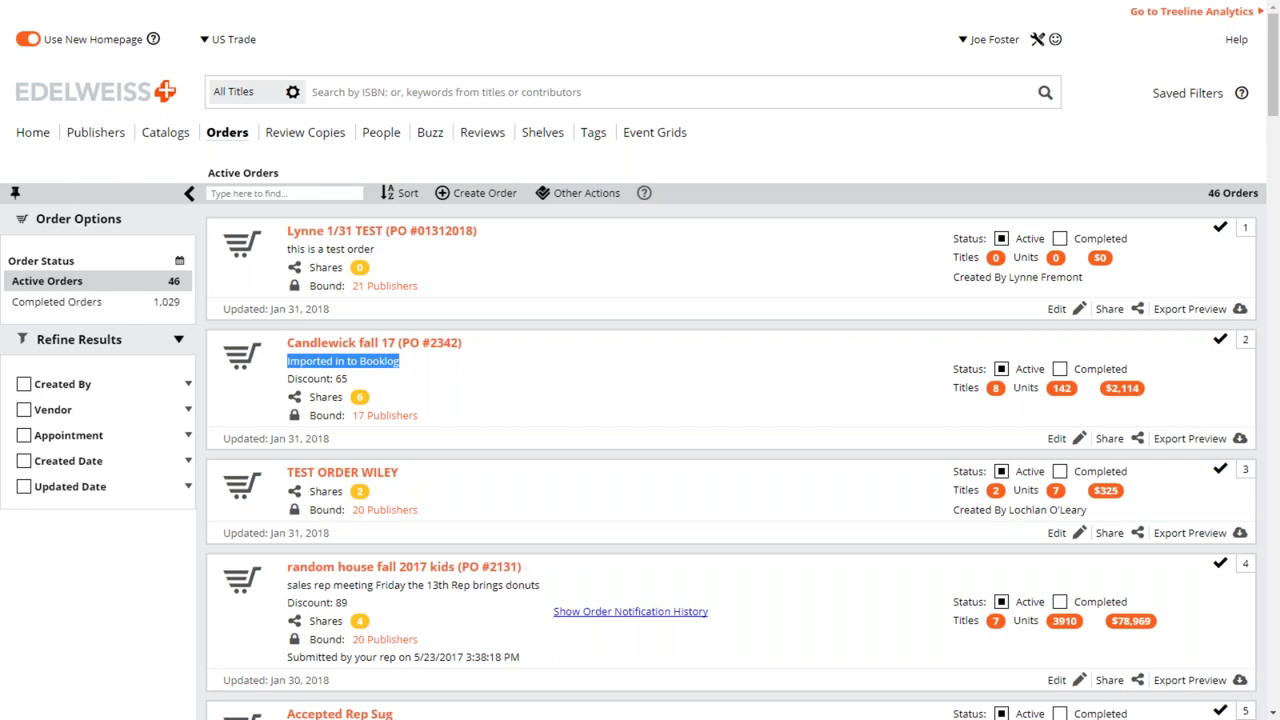
left_click(408, 382)
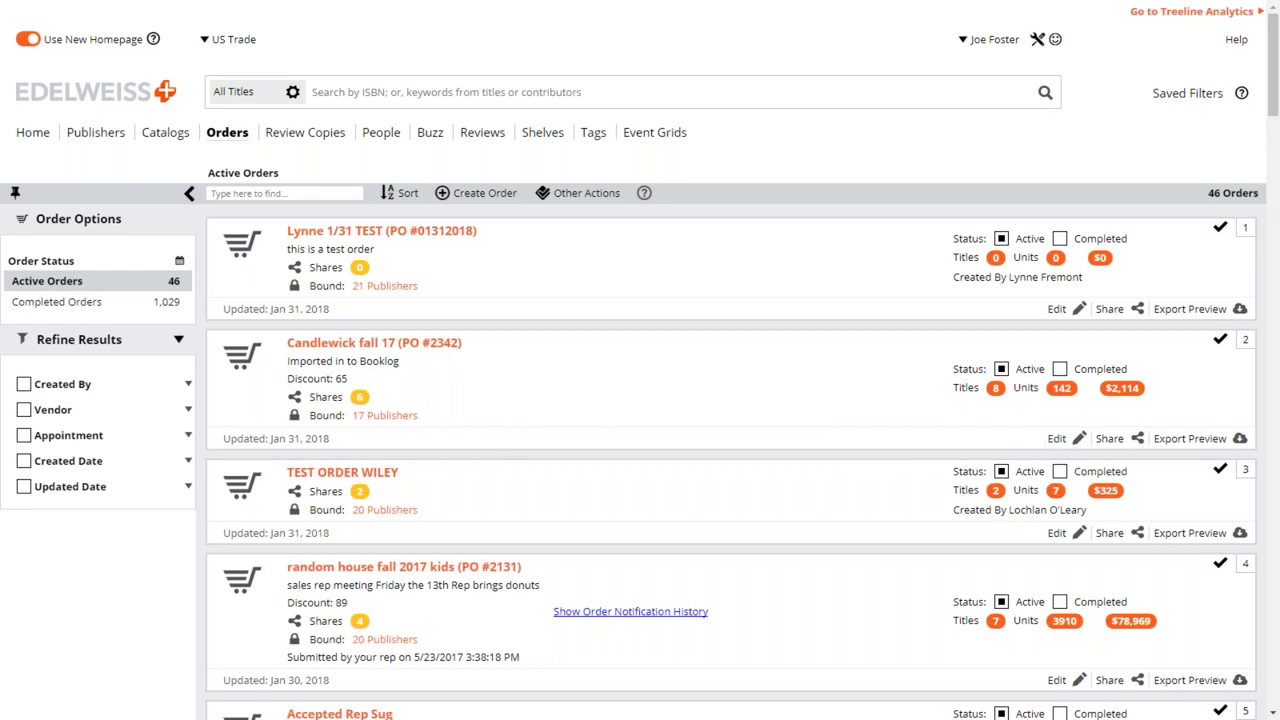
left_click(1079, 438)
left_click_drag(538, 256, 406, 296)
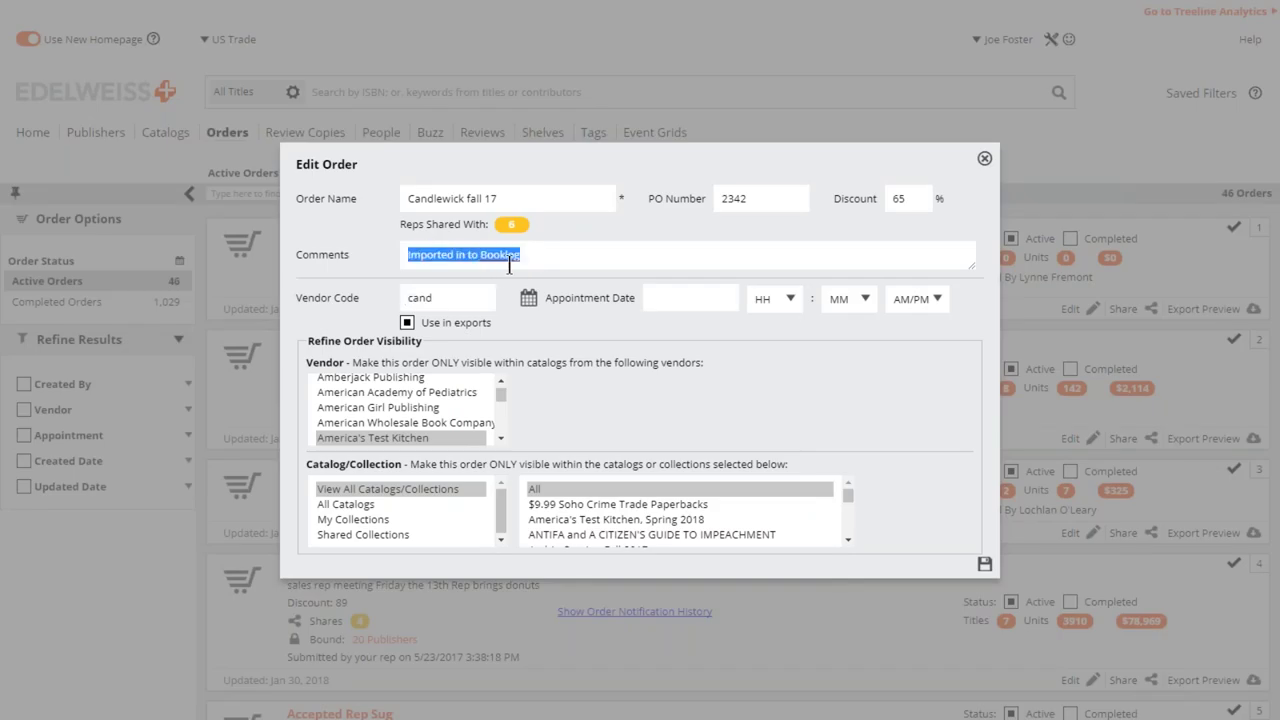
left_click(595, 333)
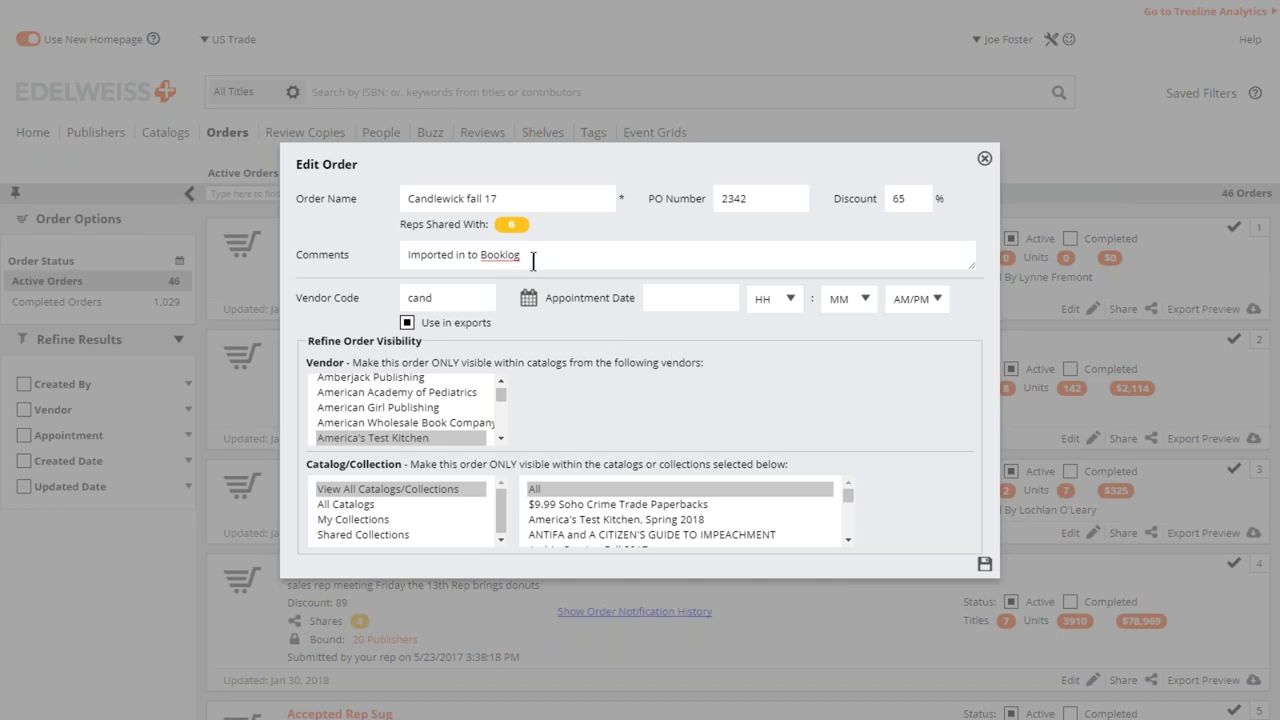
- Change the comment to 'Please Import in to Booklog' and save the order
left_click_drag(524, 258, 404, 258)
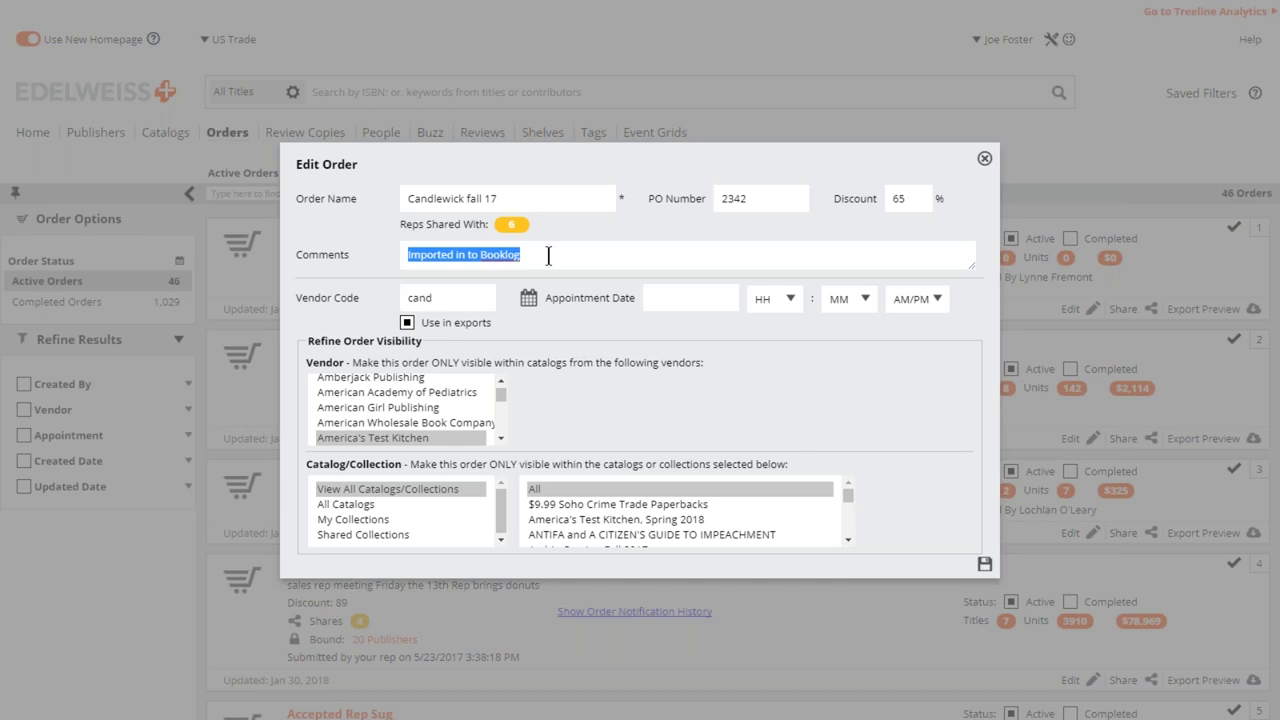
left_click(535, 256)
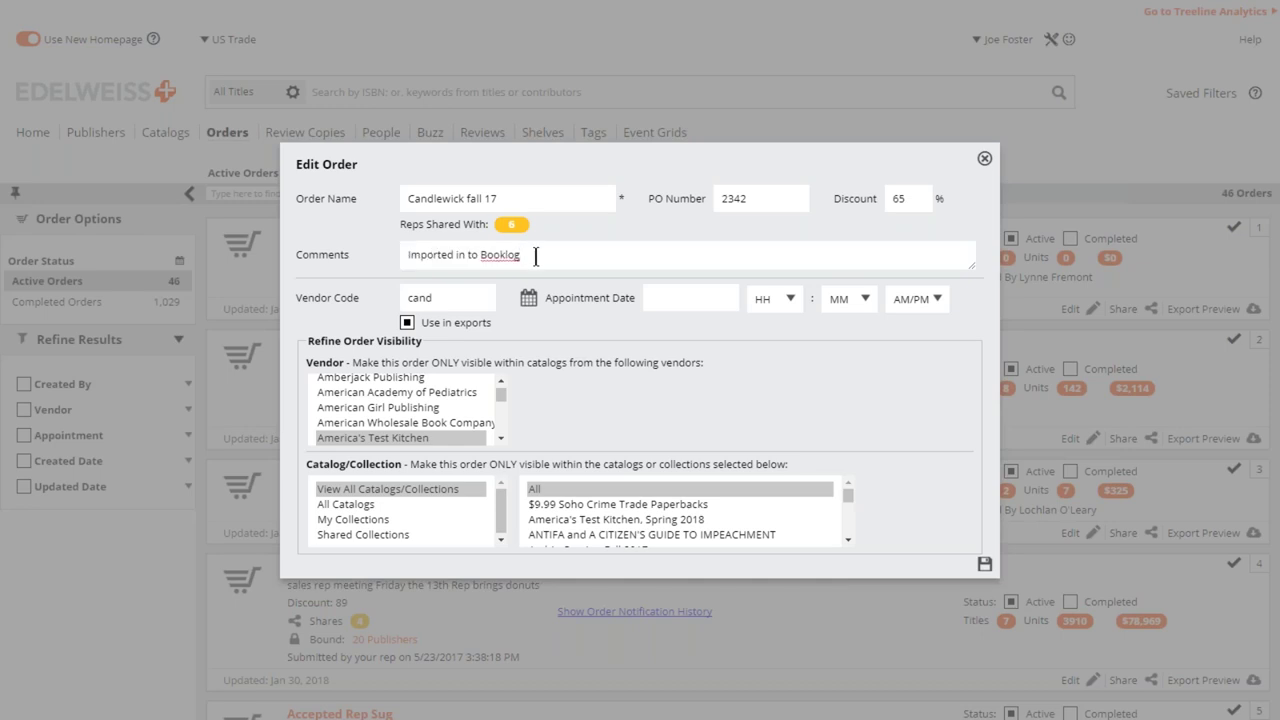
key("ctrl+Left")
key("ctrl+Left")
key("ctrl+Left")
key("ctrl+Left")
type("Please")
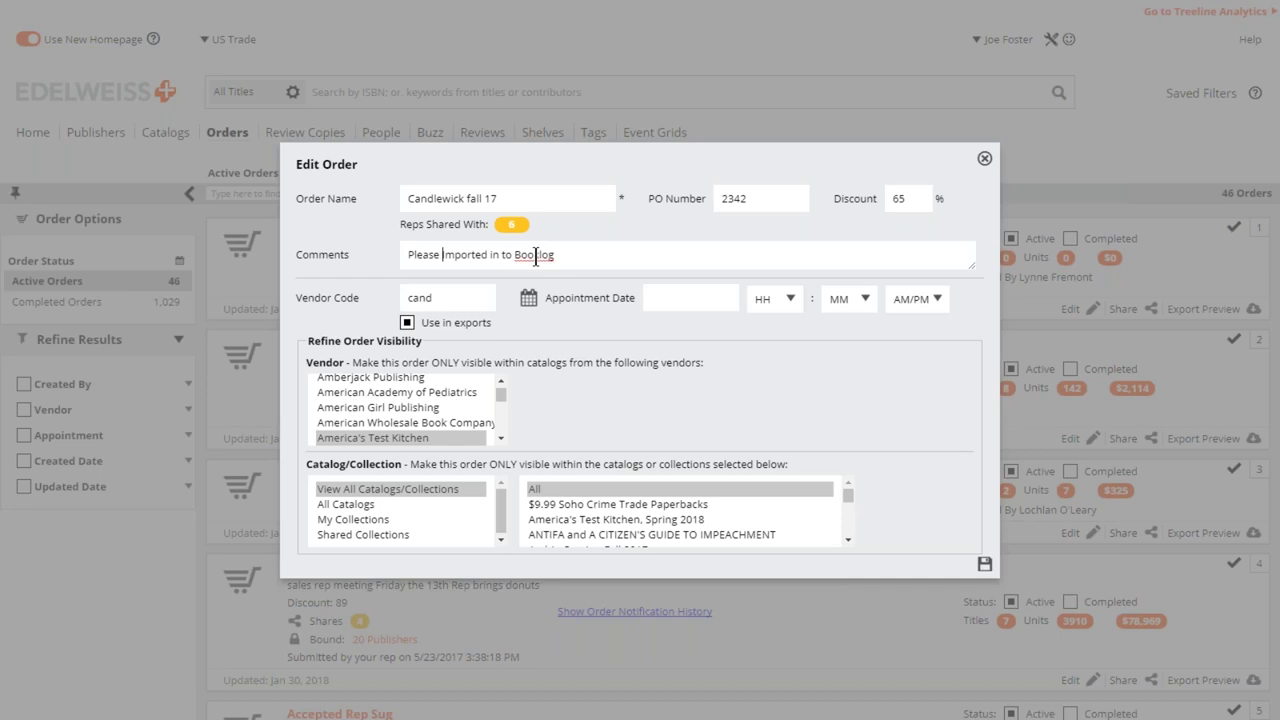
key("Right")
key("Right")
key("Right")
key("Right")
key("Right")
key("Delete")
key("Delete")
left_click(985, 565)
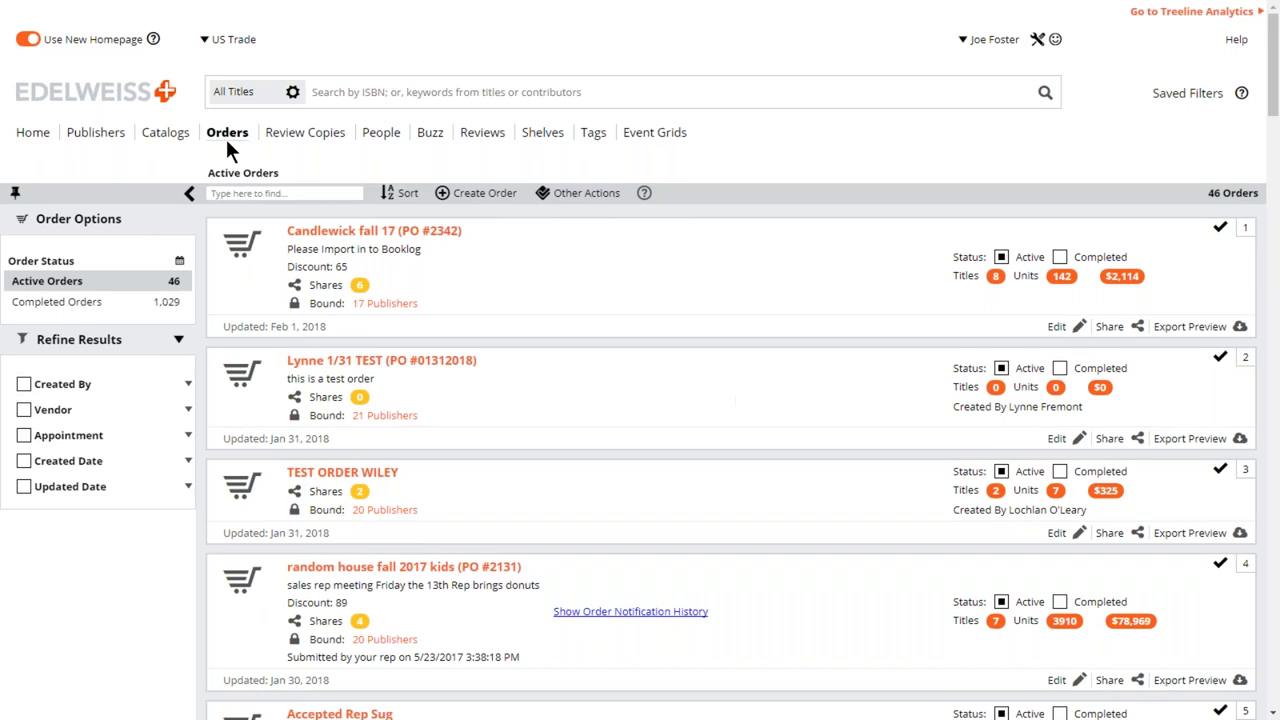
- Return to the Home dashboard showing the 'new fiction this month' and 'out in 1 week' filters
left_click(34, 136)
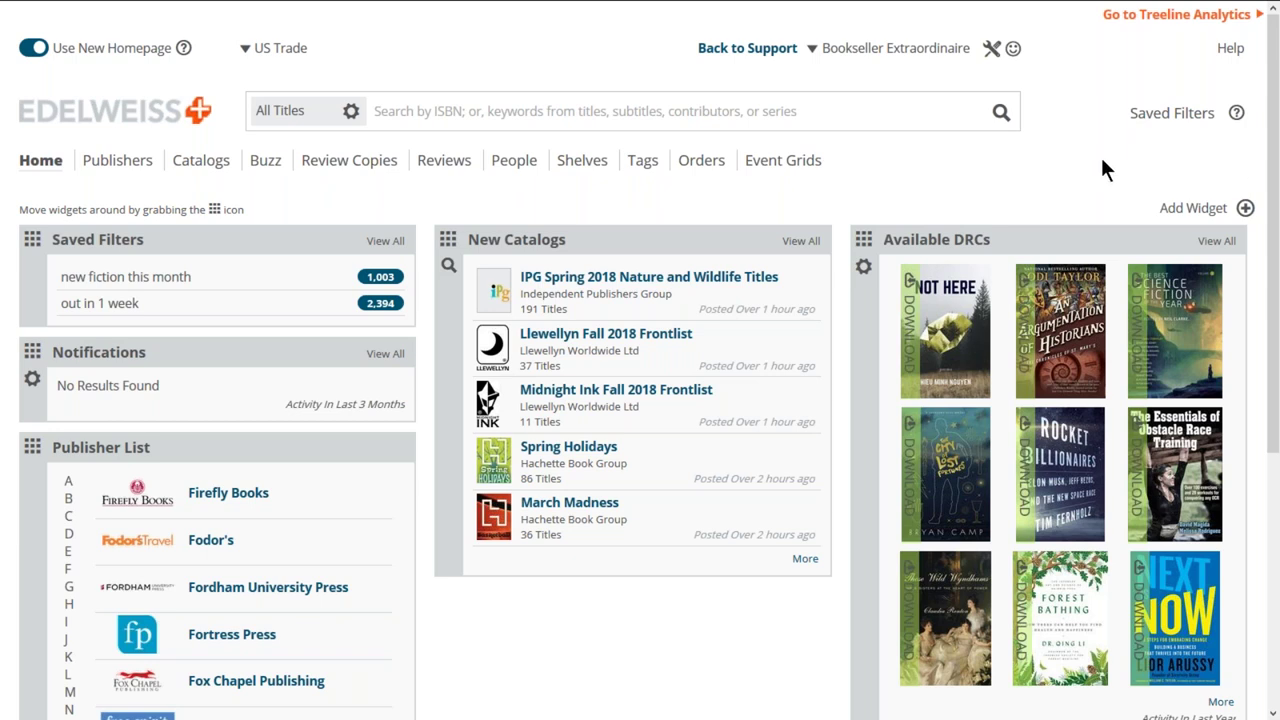
- Open Saved Filters and start a new filter with Add New Filter
left_click(1150, 122)
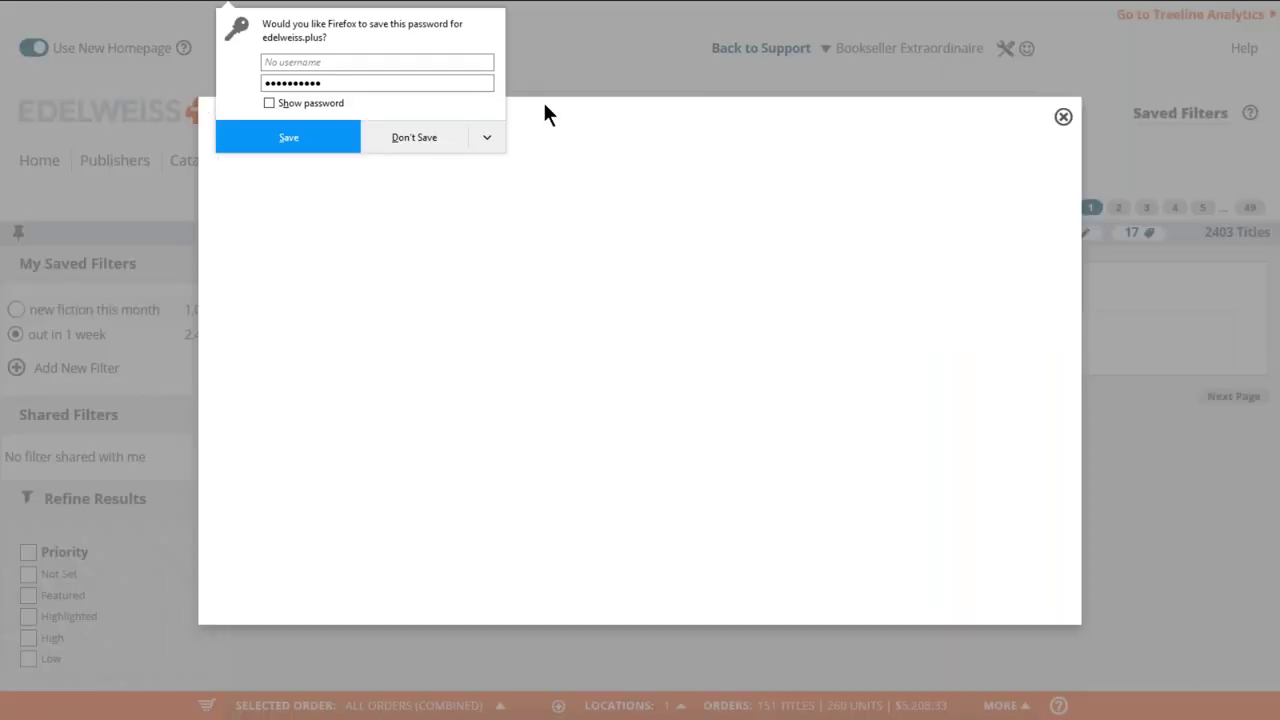
left_click(545, 113)
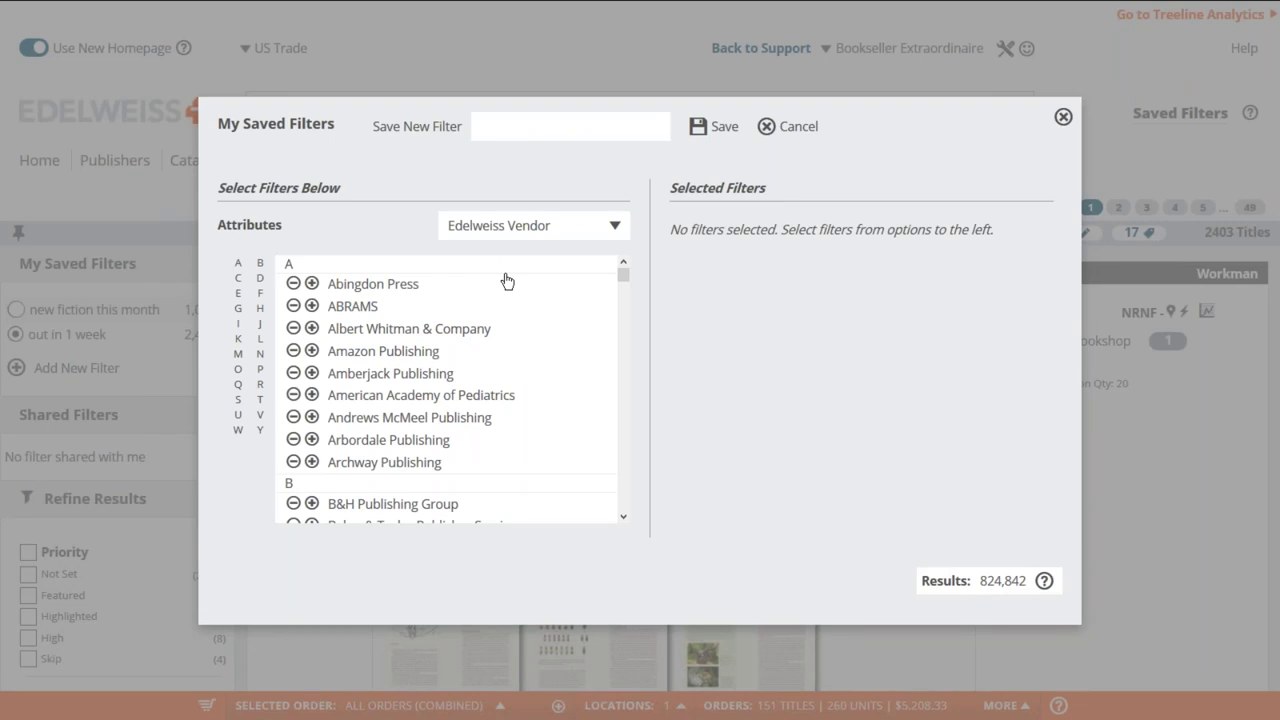
- Switch the filter attribute from Vendor to Subject
left_click(563, 232)
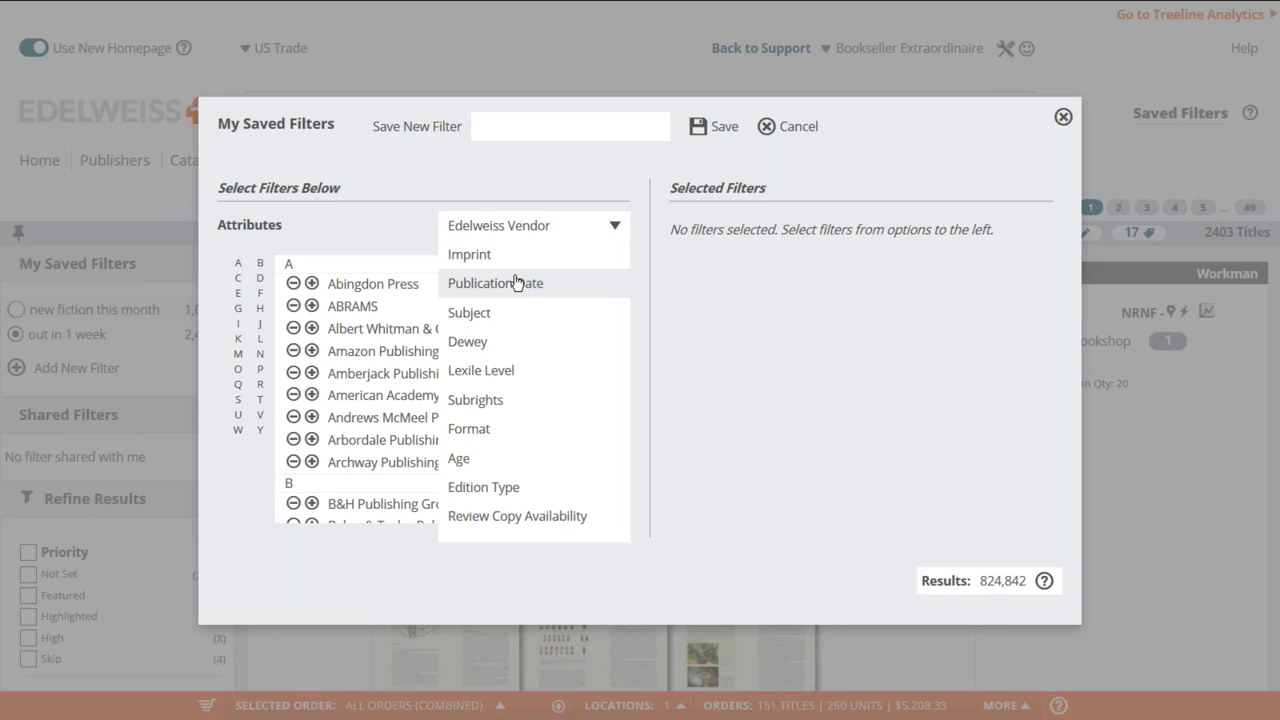
left_click(480, 316)
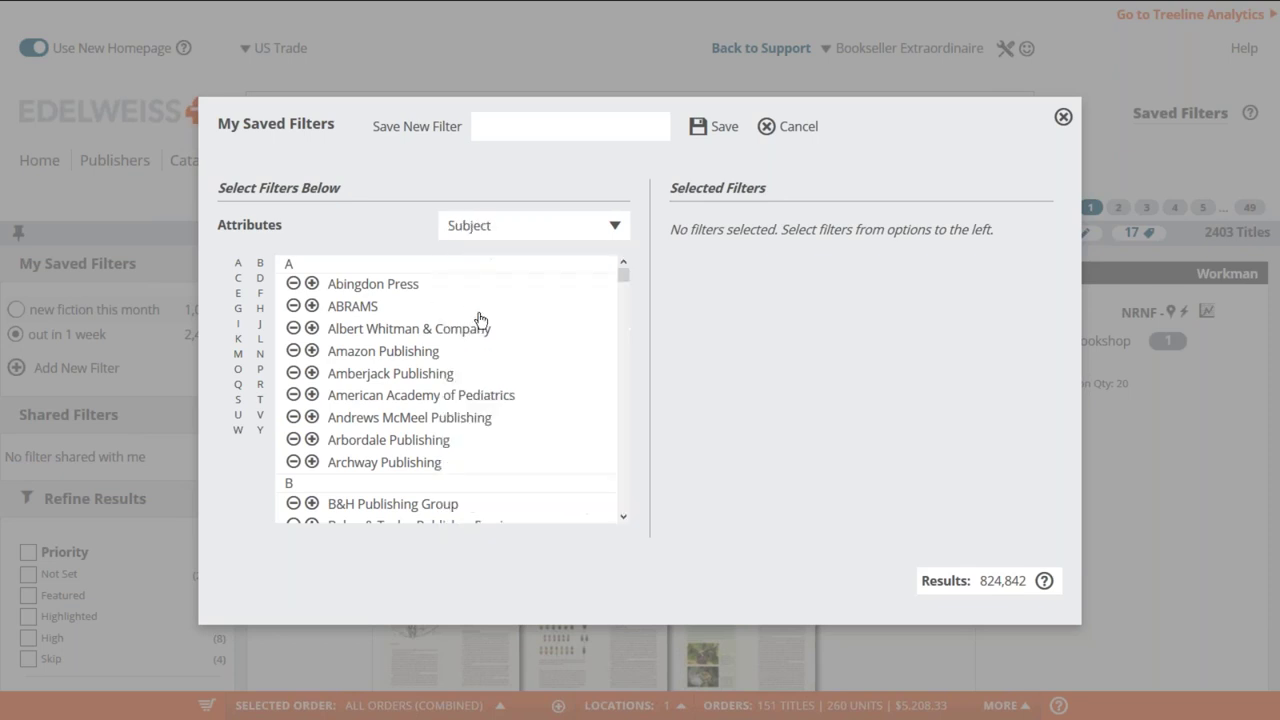
scroll(457, 343, "down", 5)
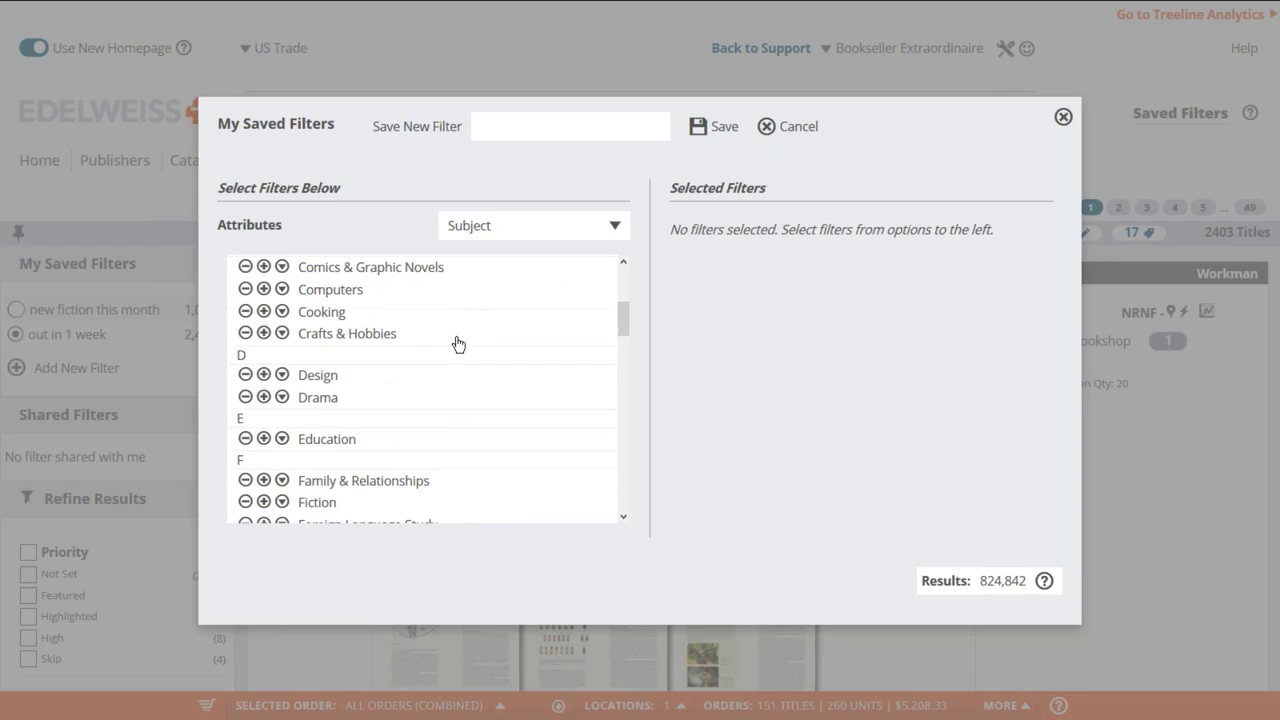
scroll(457, 343, "down", 4)
scroll(457, 343, "up", 3)
scroll(454, 343, "up", 2)
scroll(454, 343, "down", 1)
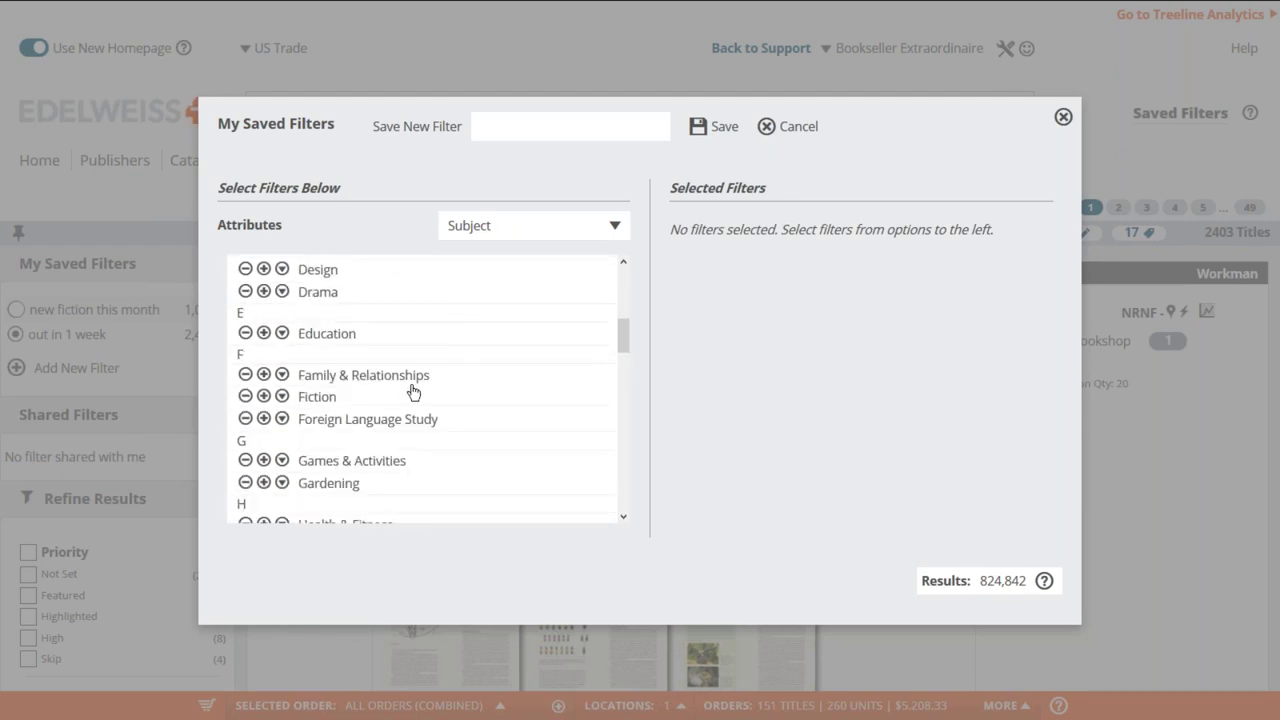
- Add the Cozy subject under Fiction > Mystery & Detective, narrowing results to 1,831 titles
left_click(283, 400)
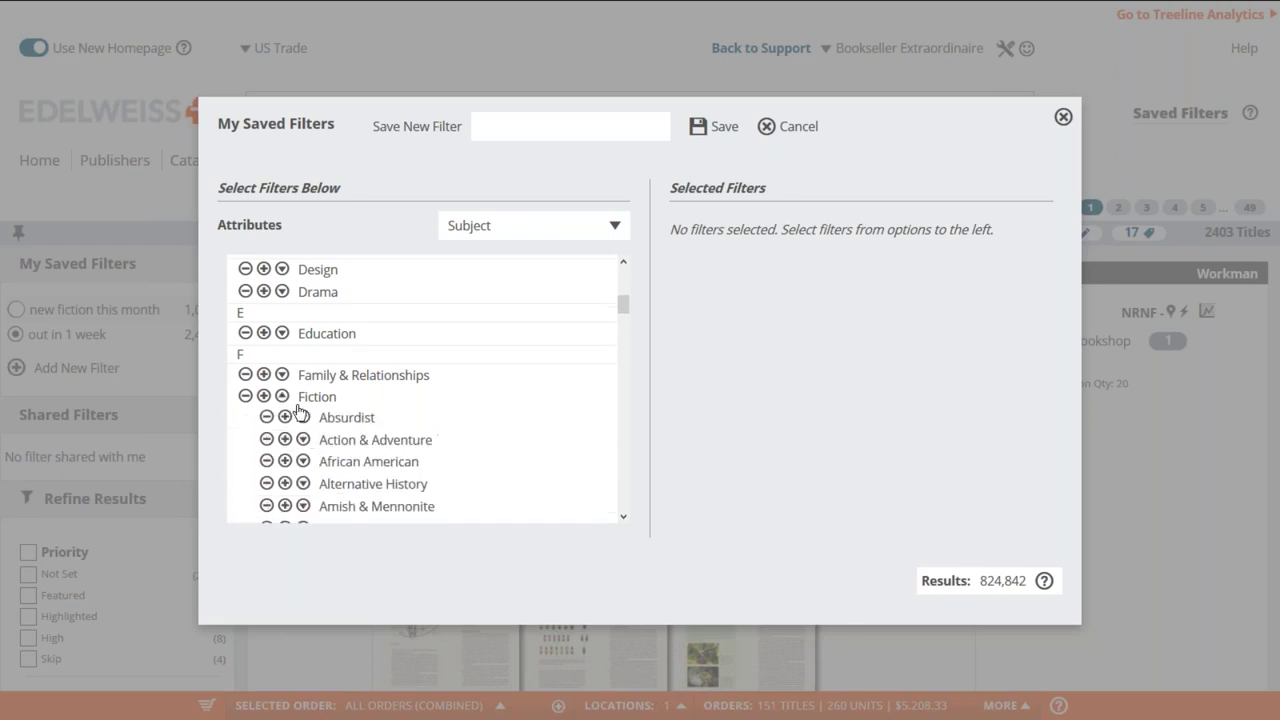
scroll(385, 418, "down", 2)
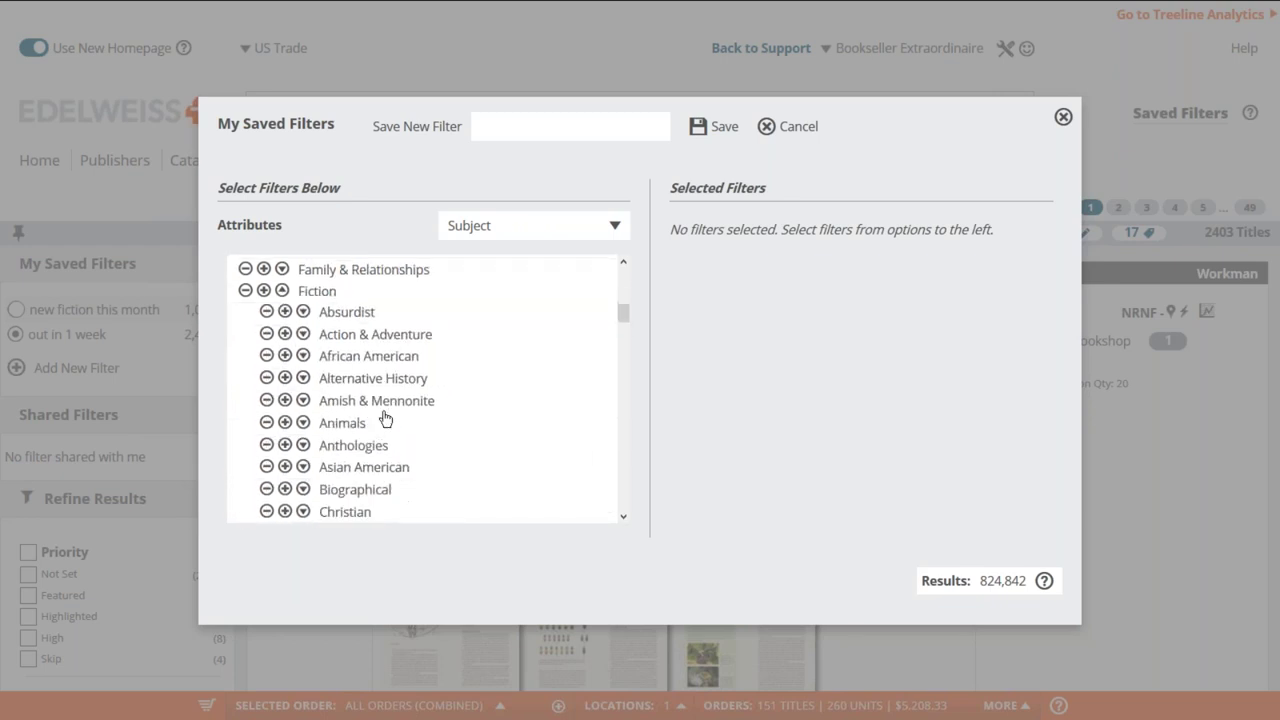
scroll(385, 418, "down", 6)
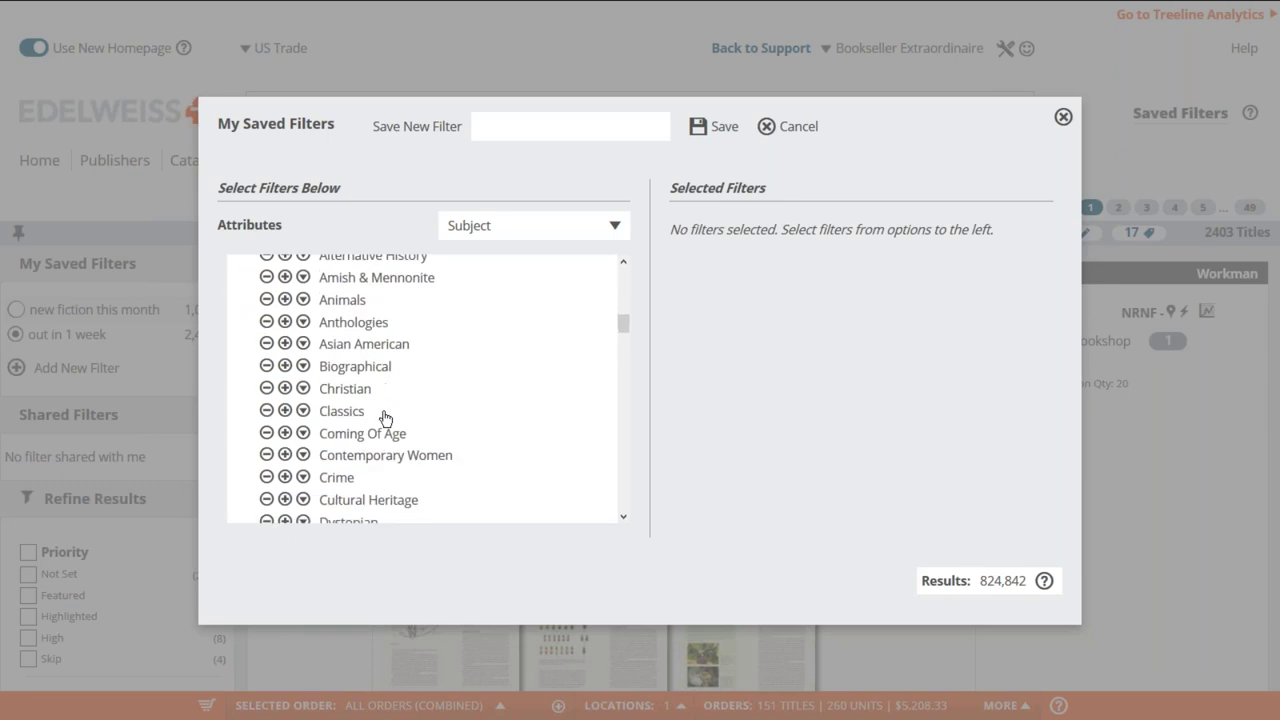
scroll(385, 418, "down", 6)
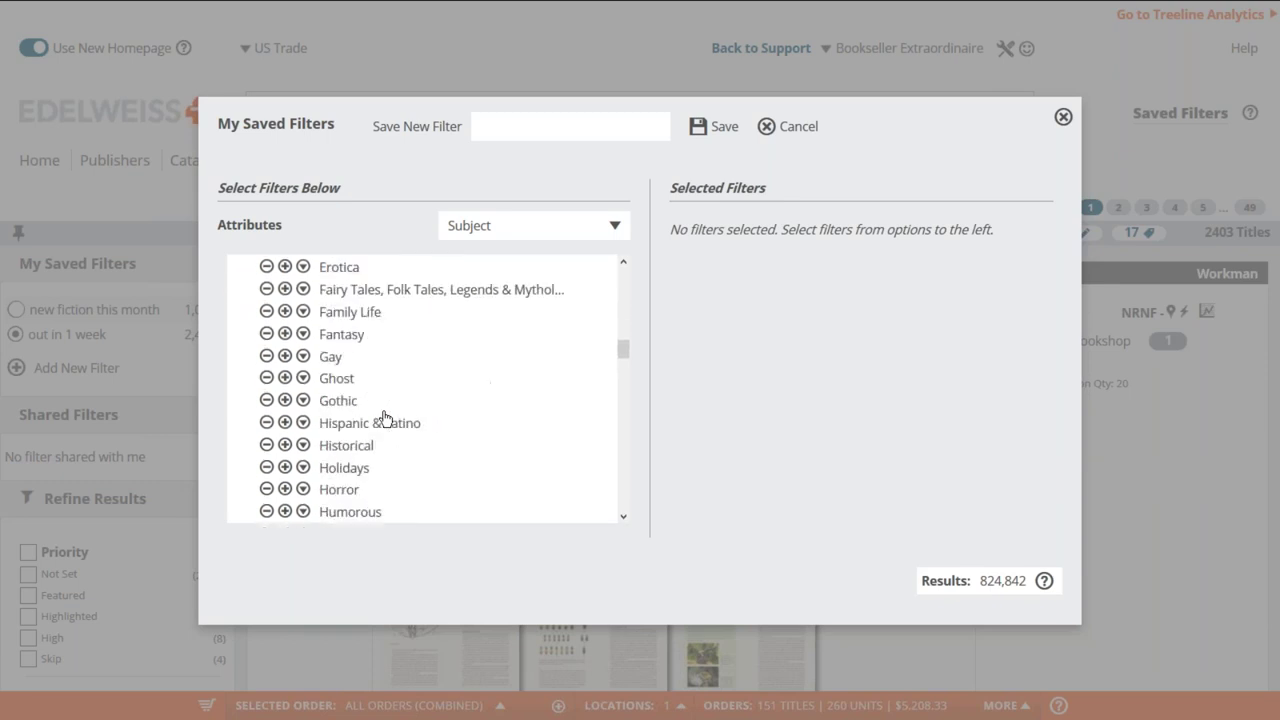
scroll(385, 418, "down", 2)
left_click(303, 418)
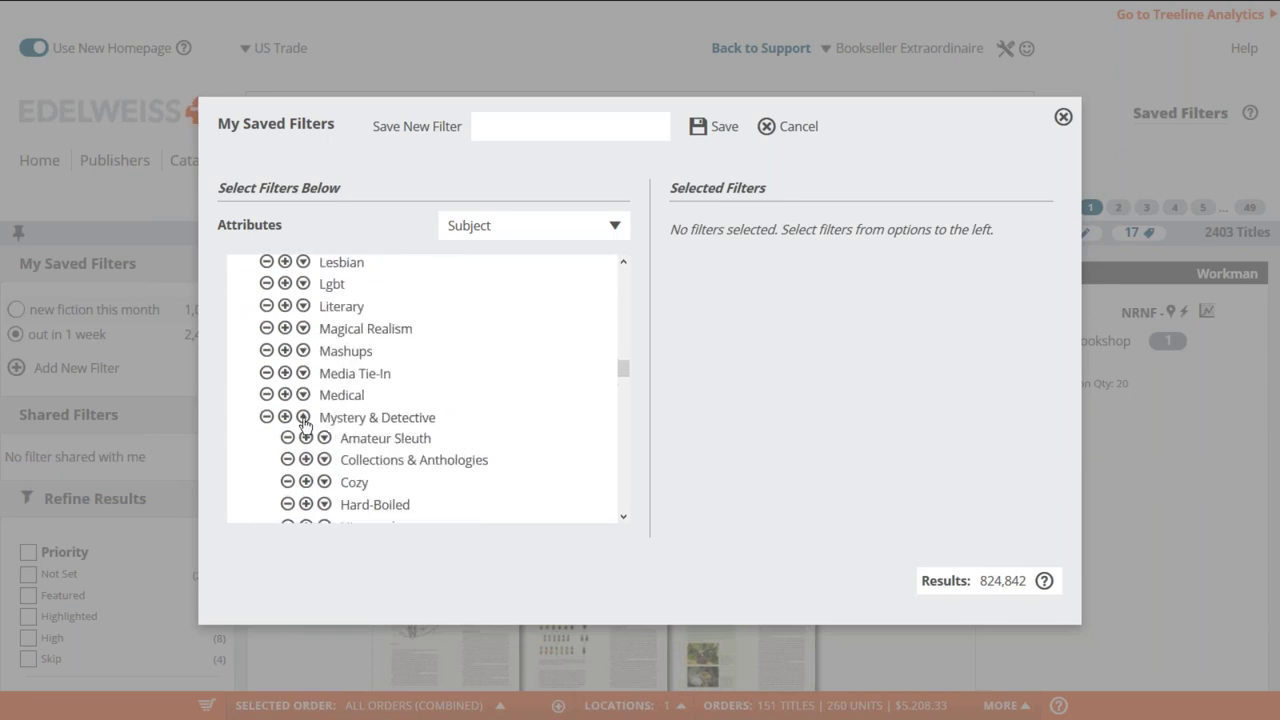
scroll(395, 427, "down", 2)
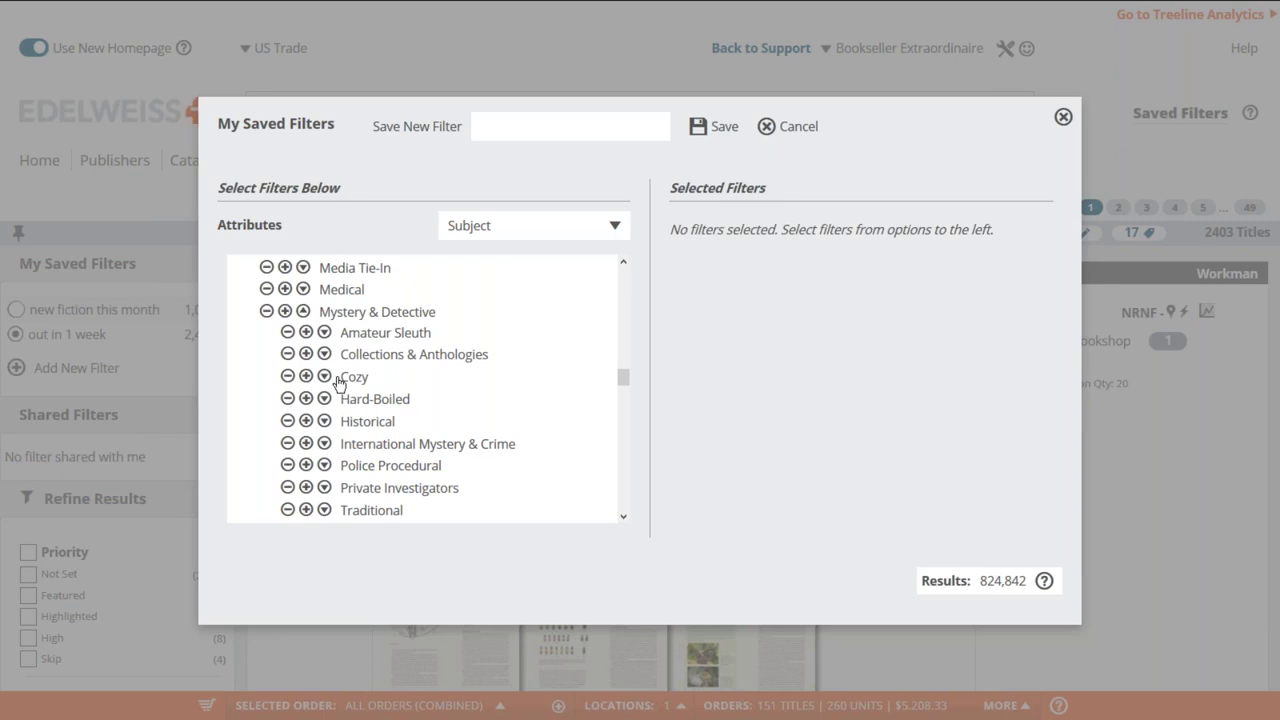
left_click(306, 377)
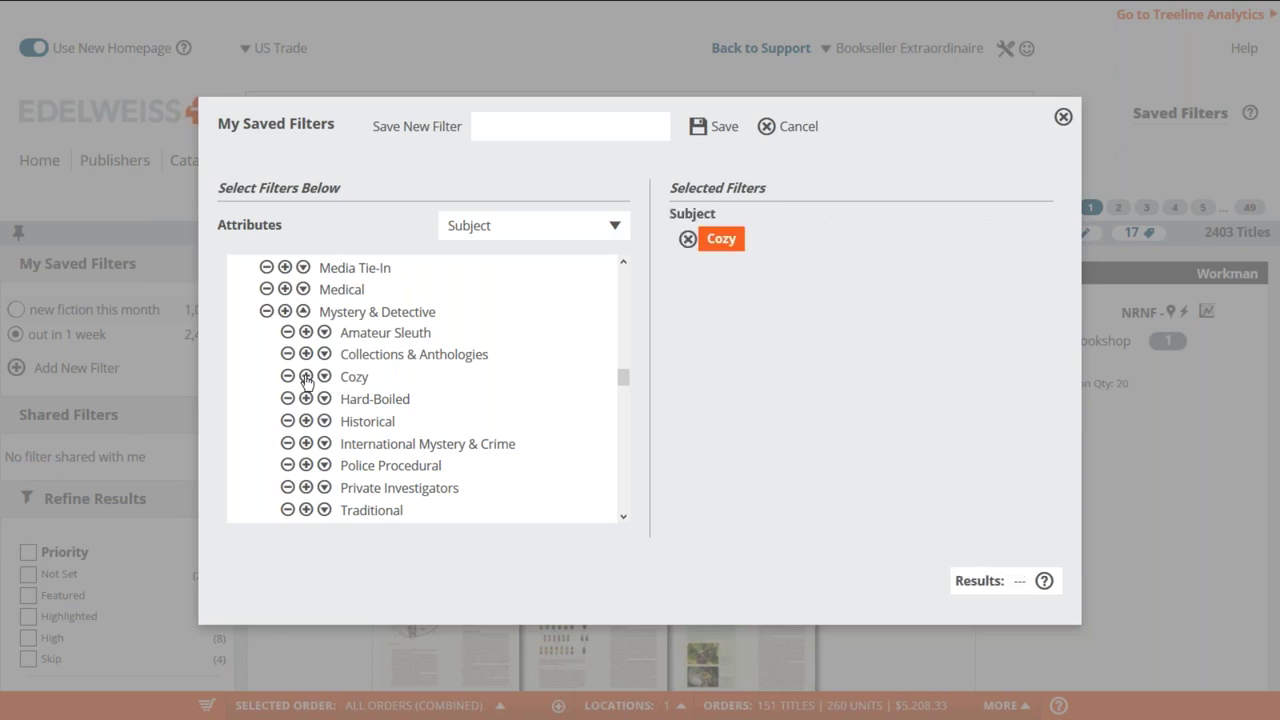
left_click(533, 241)
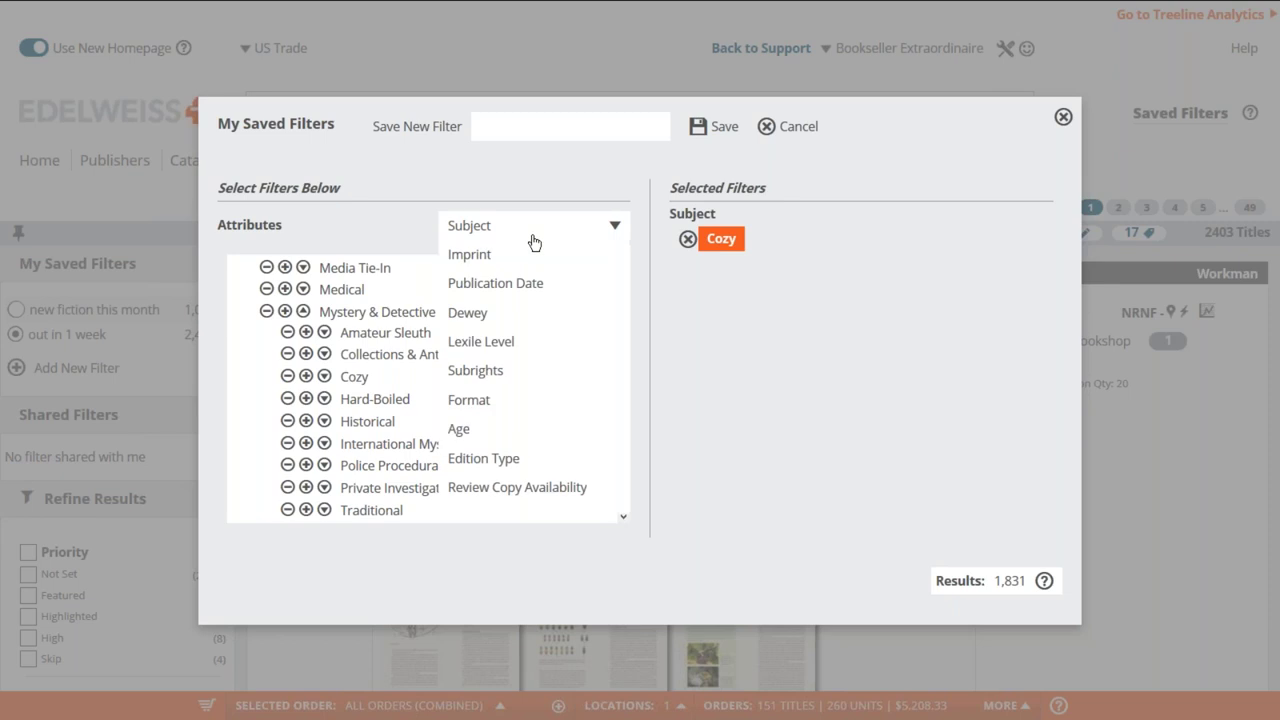
- Limit publication dates to one month from today and save the filter as 'cozy out in a month'
left_click(500, 284)
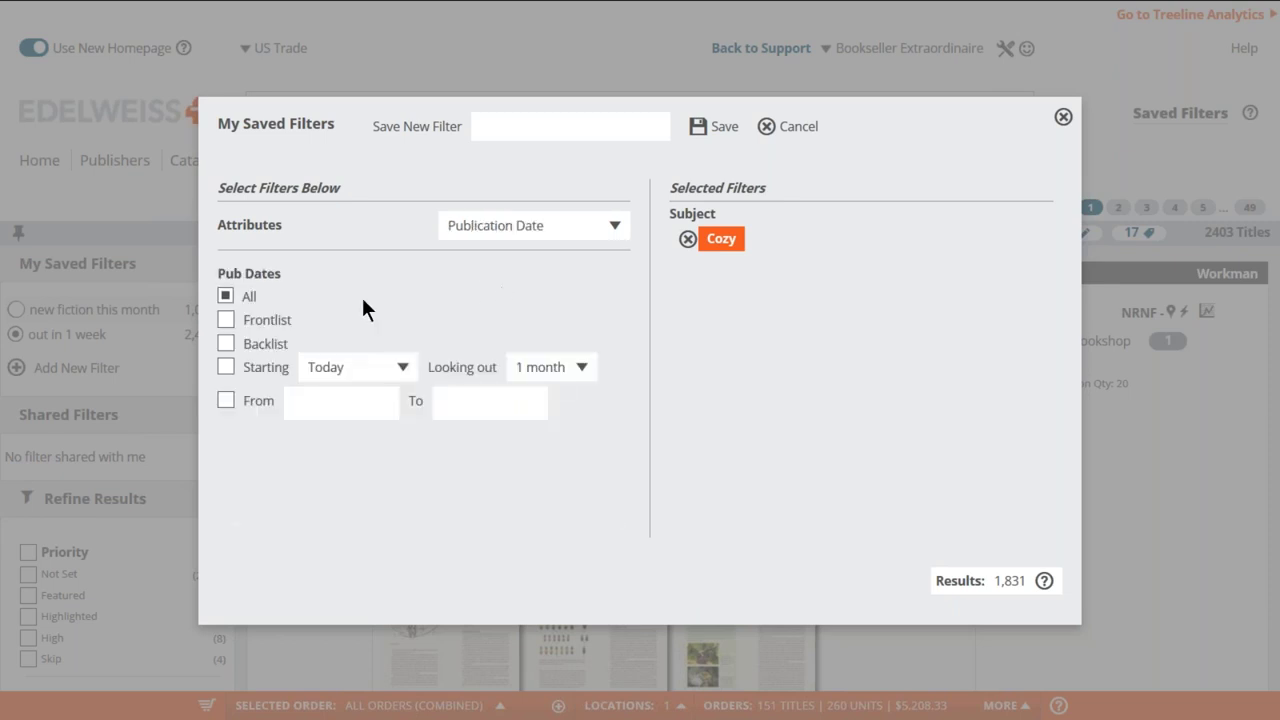
left_click(226, 367)
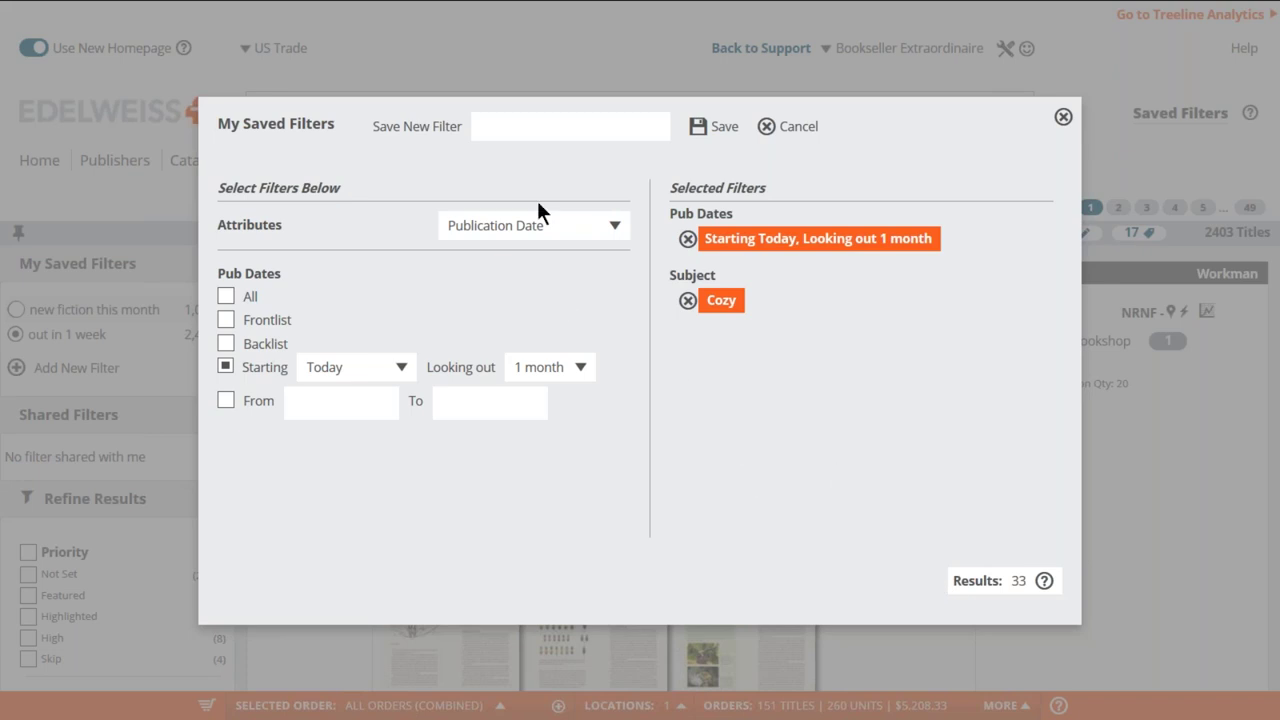
left_click(500, 130)
type("cozy out in a month")
left_click(705, 128)
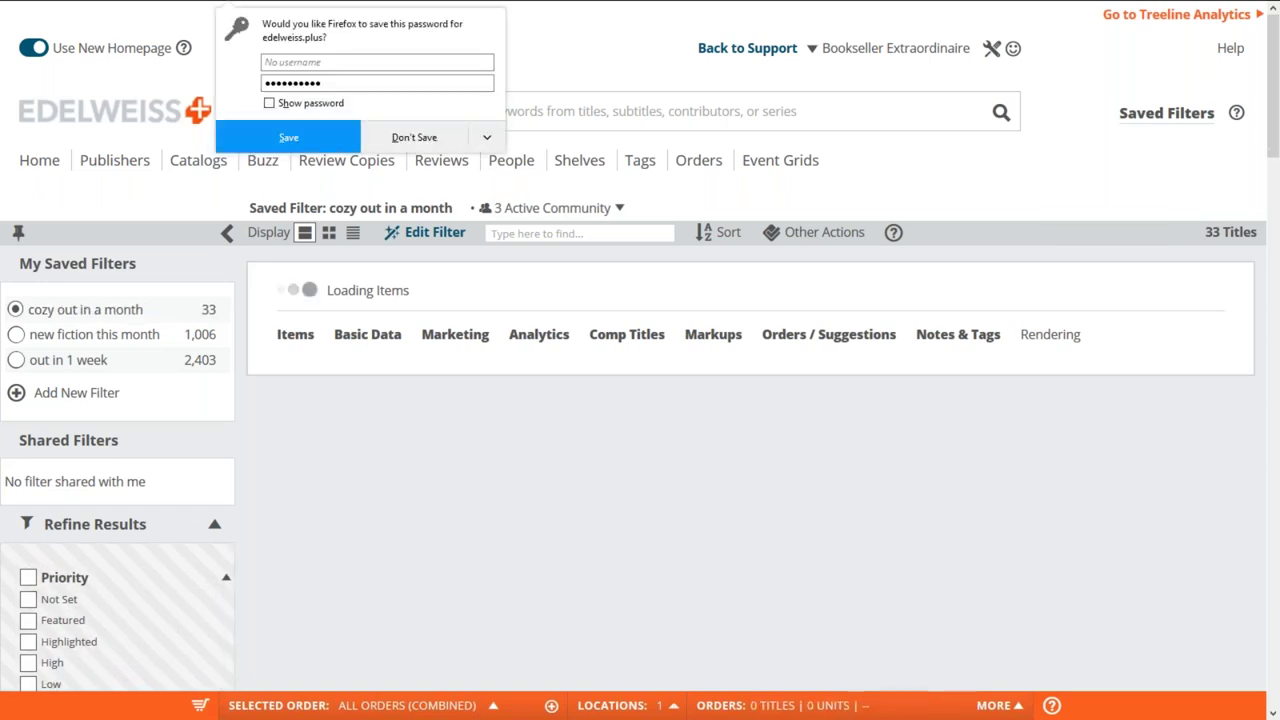
- Dismiss the browser password prompt and apply the 'out in 1 week' saved filter (2,403 titles)
left_click(452, 137)
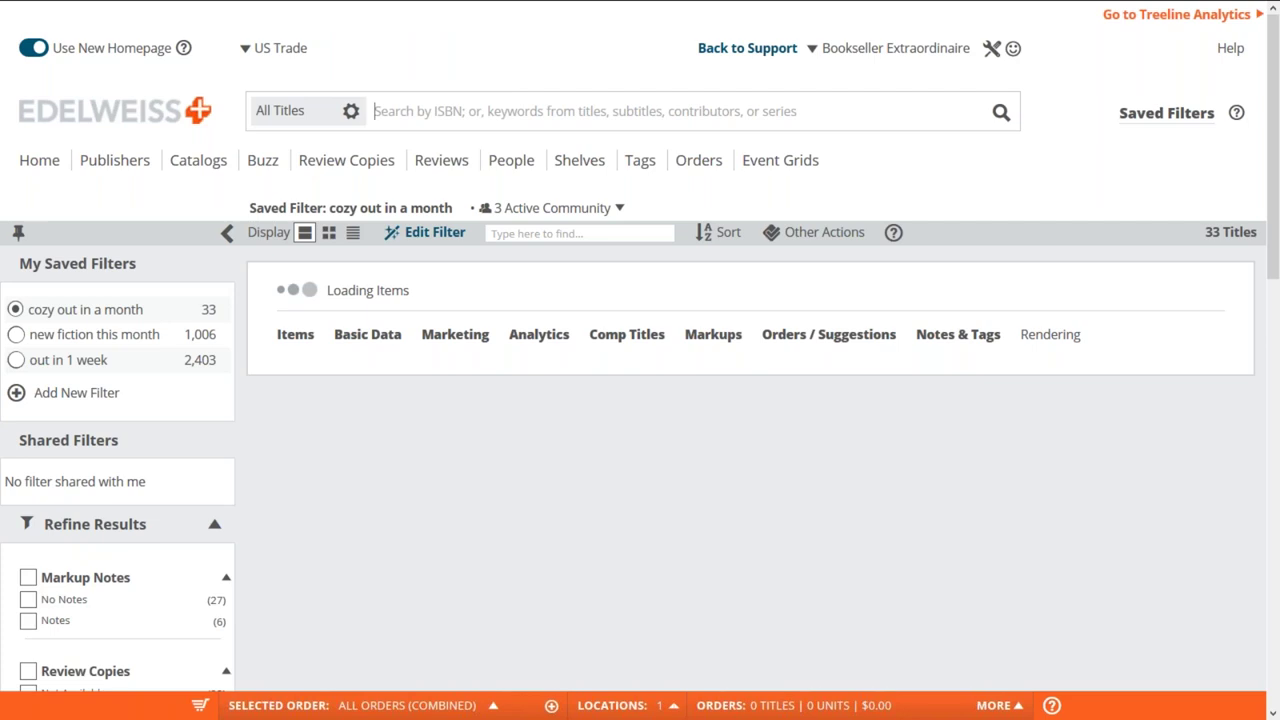
scroll(750, 400, "down", 1)
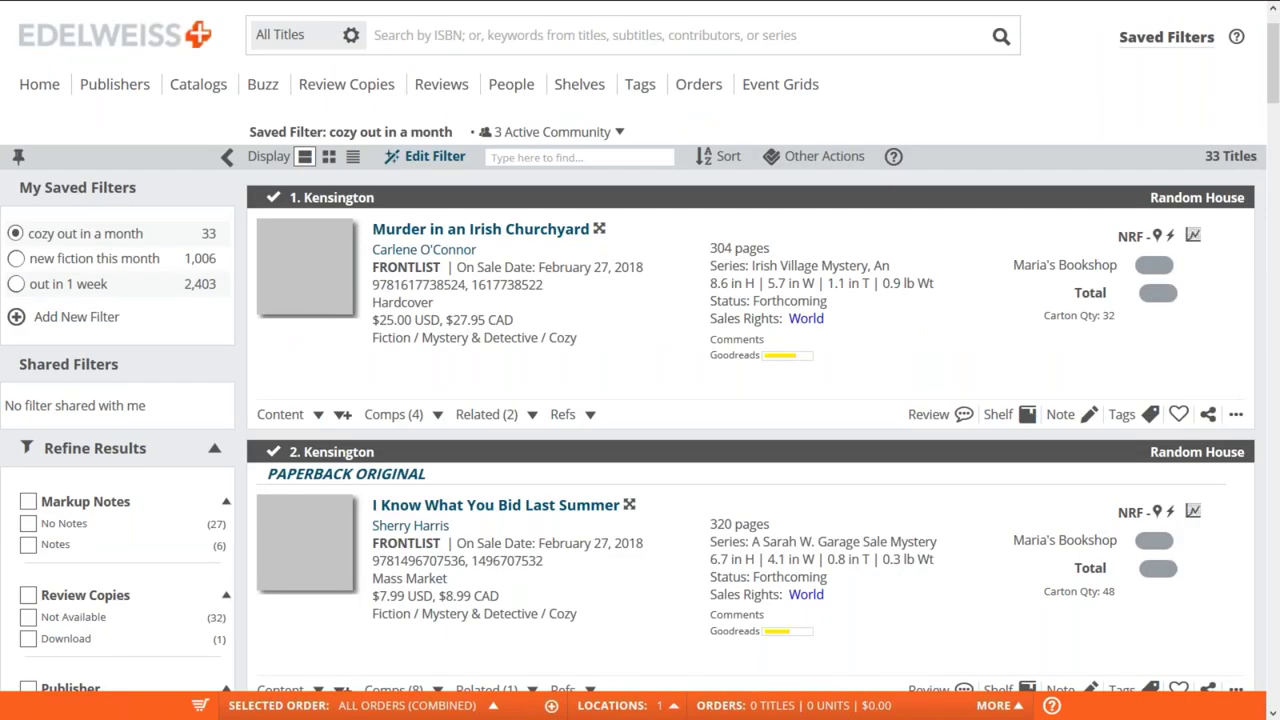
scroll(298, 347, "down", 1)
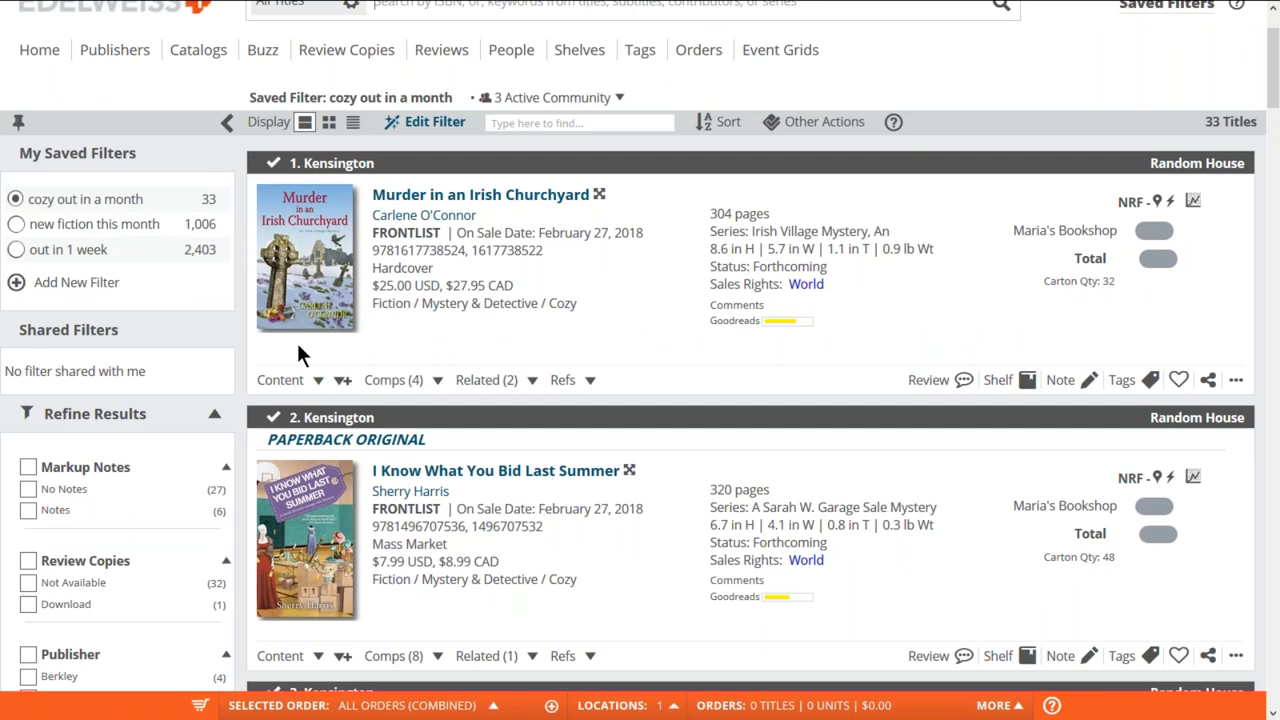
scroll(200, 400, "up", 2)
left_click(93, 360)
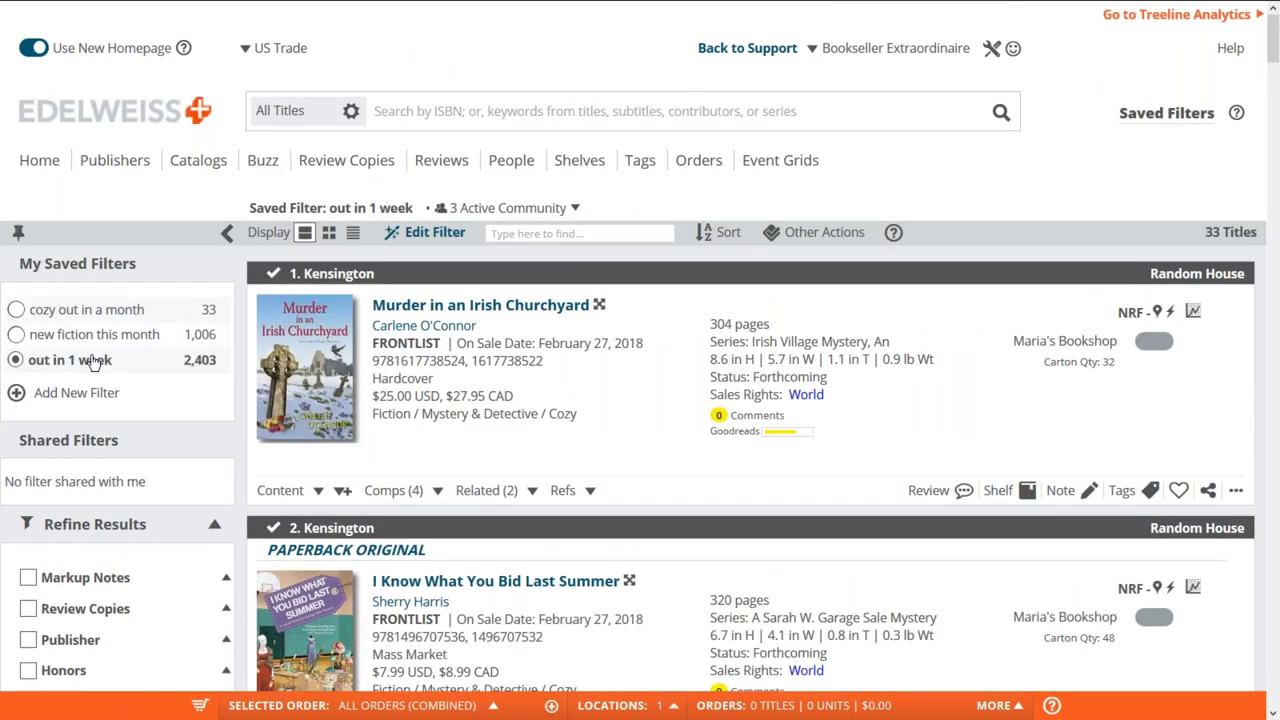
- Open and close the 'out in 1 week' filter editor twice, then load its 2,403 titles
left_click(441, 234)
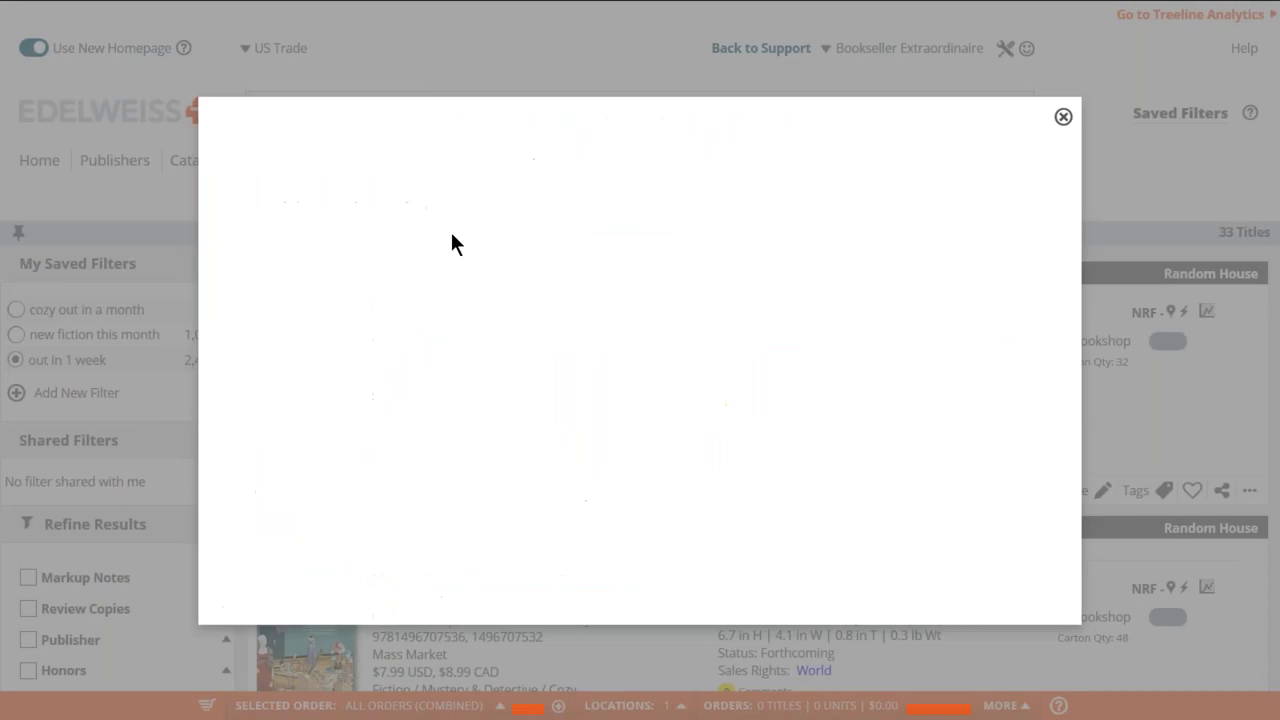
left_click(1063, 120)
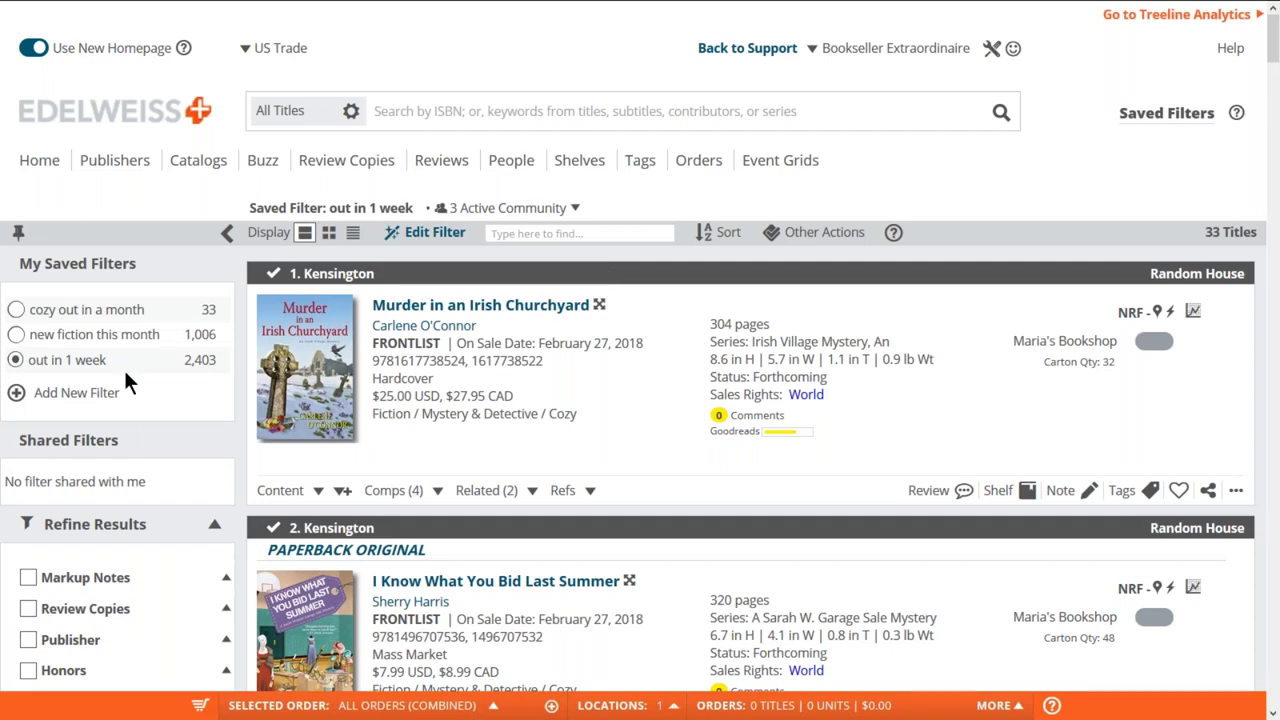
left_click(433, 232)
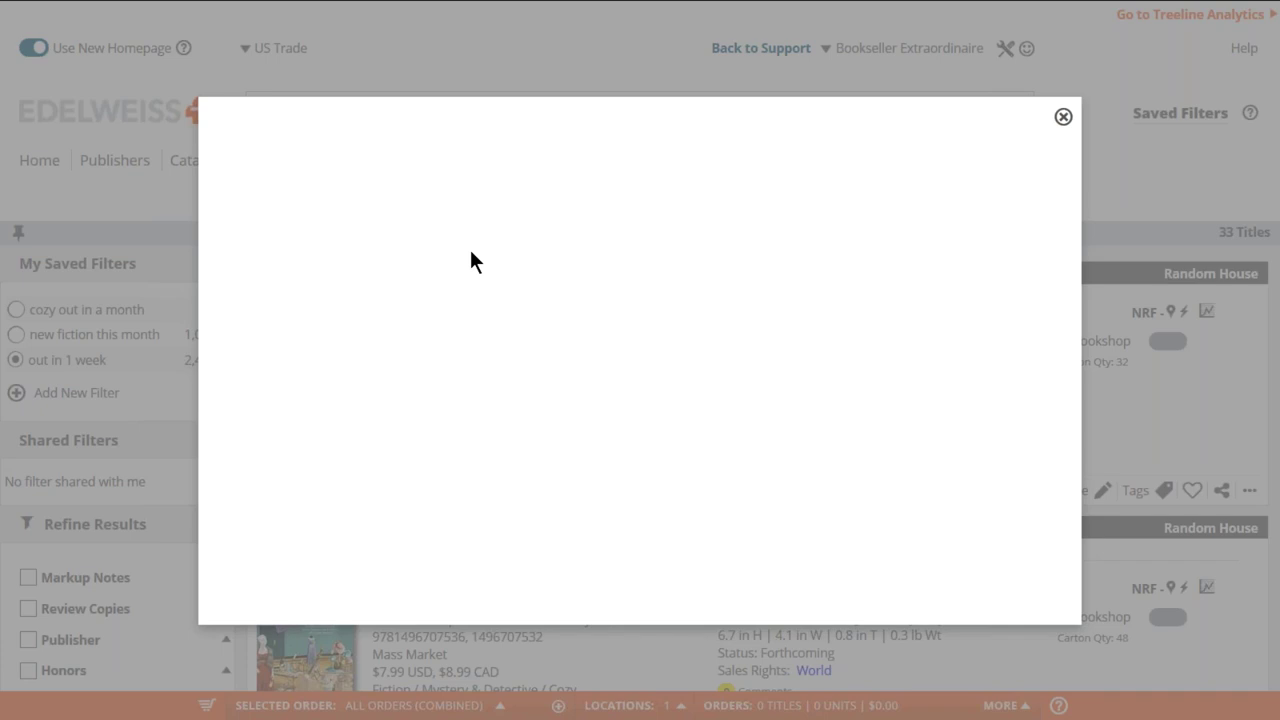
left_click(1058, 117)
left_click(504, 161)
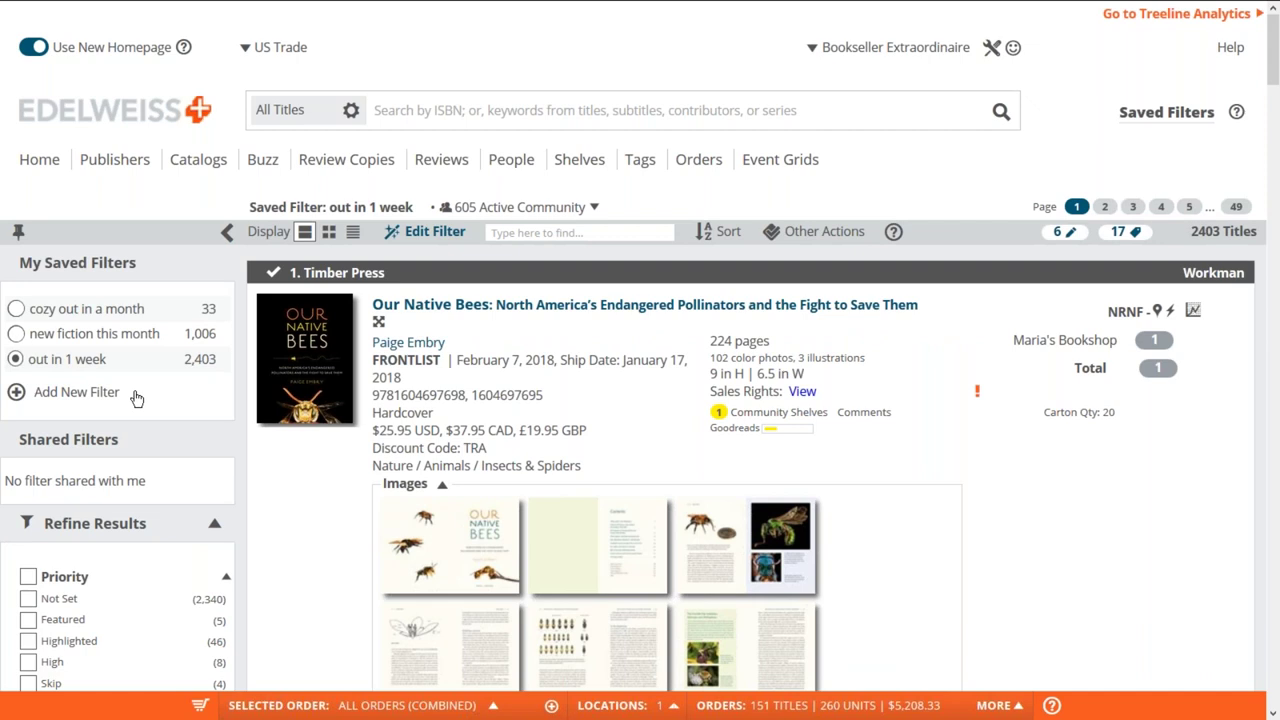
- Refine the results to Ordered titles, leaving 151 of 2,403
scroll(137, 398, "down", 3)
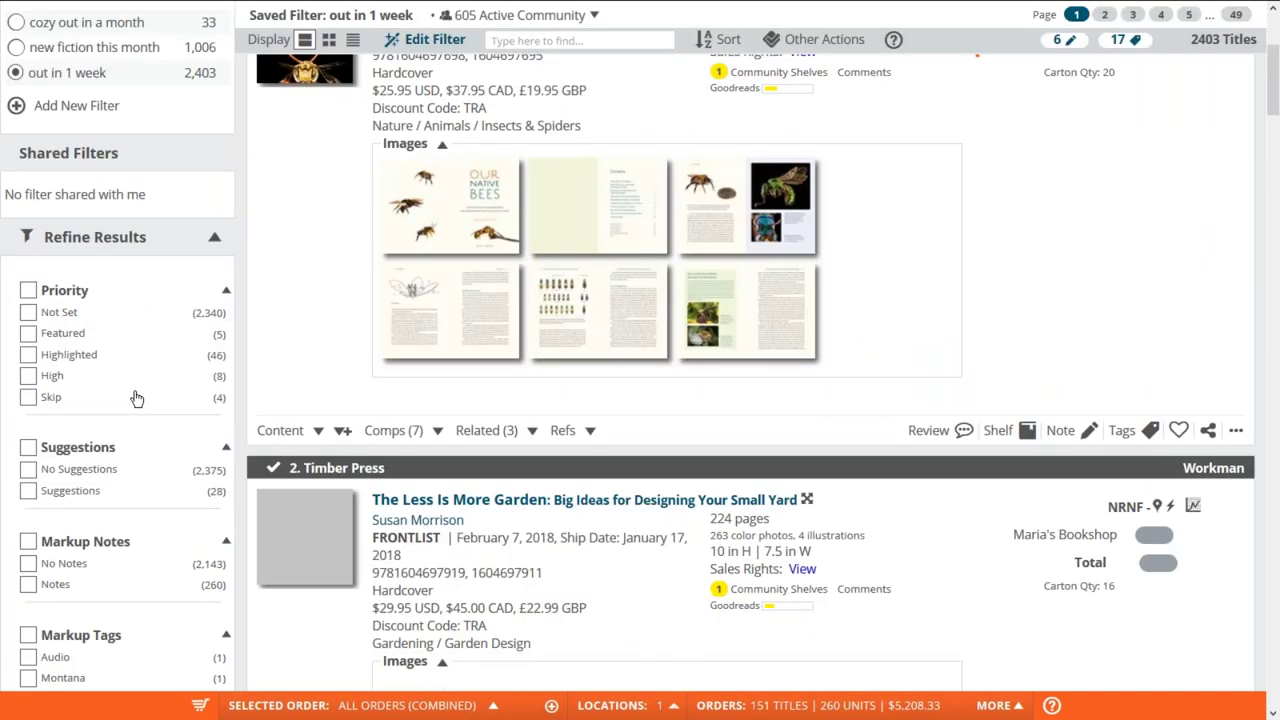
scroll(137, 398, "down", 2)
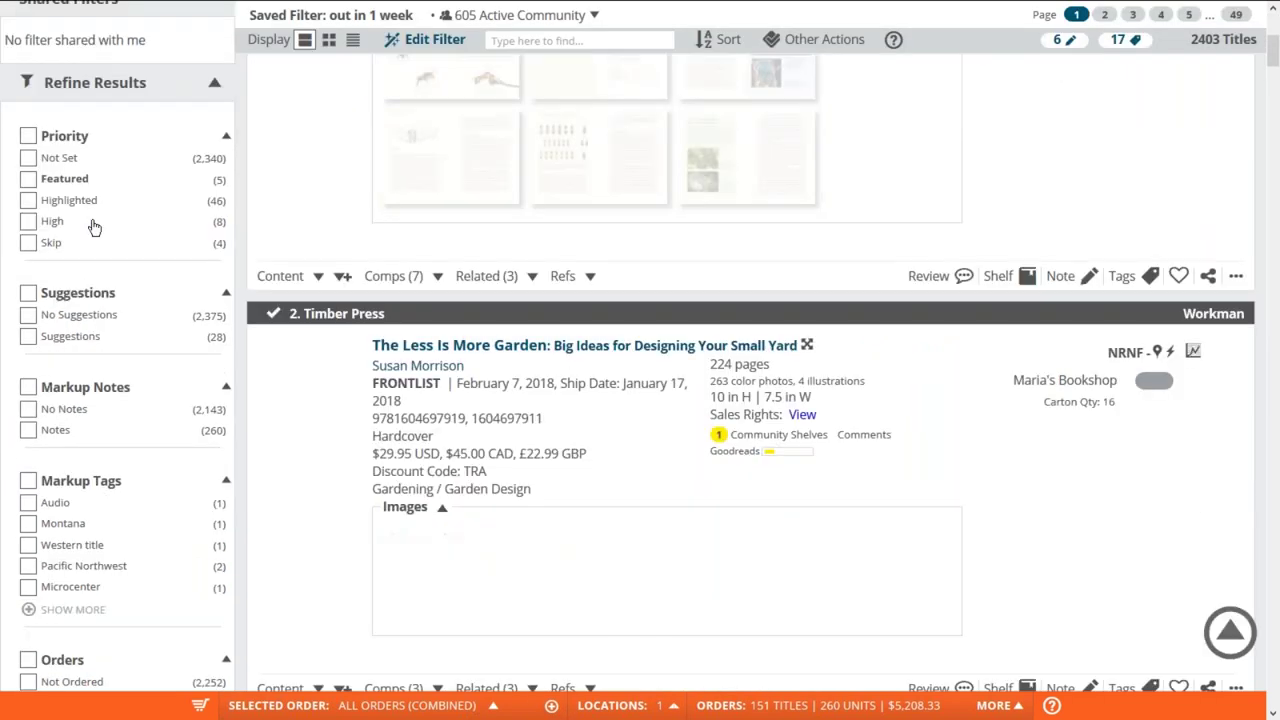
scroll(93, 228, "down", 2)
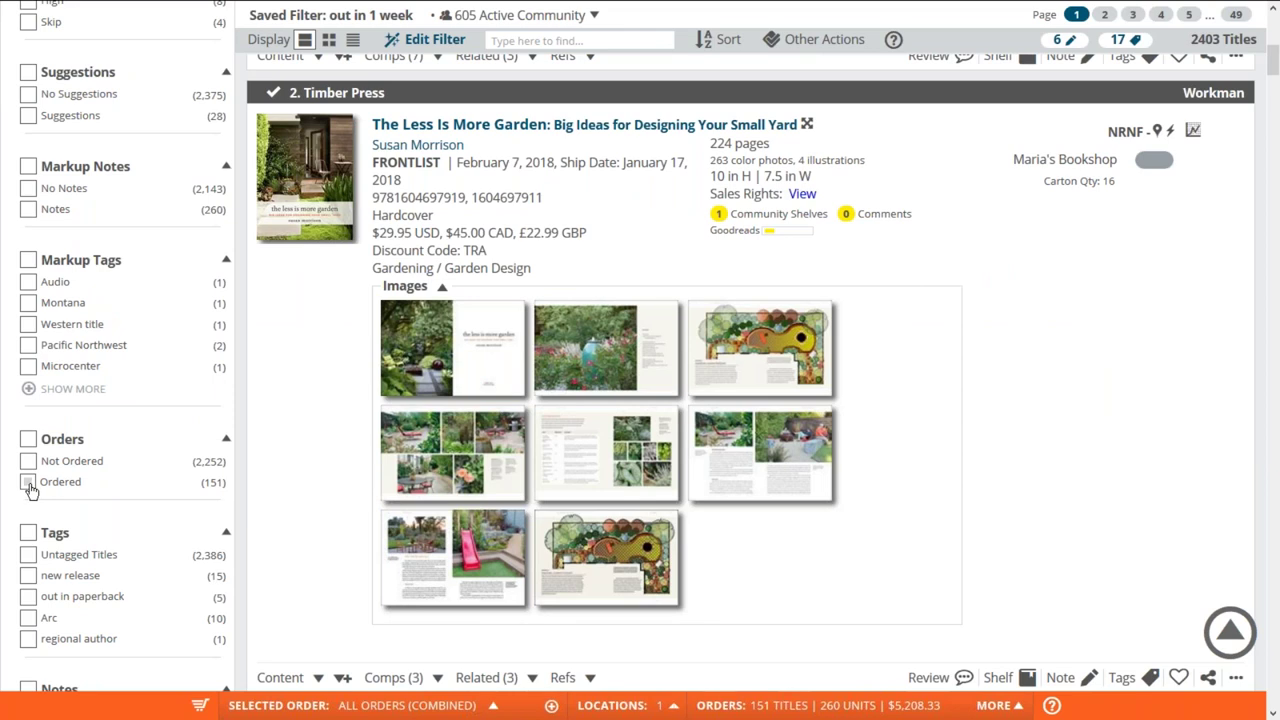
left_click(28, 483)
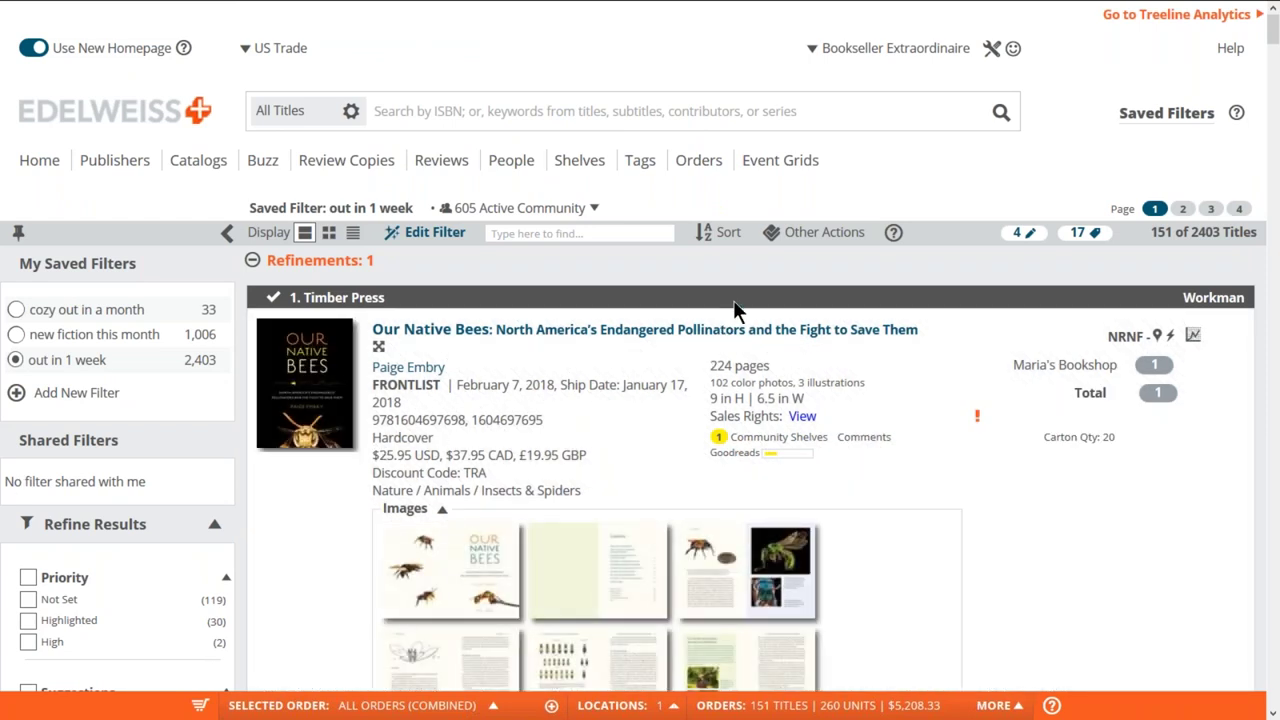
- Sort the ordered titles by Order Quantity and browse the list
left_click(722, 236)
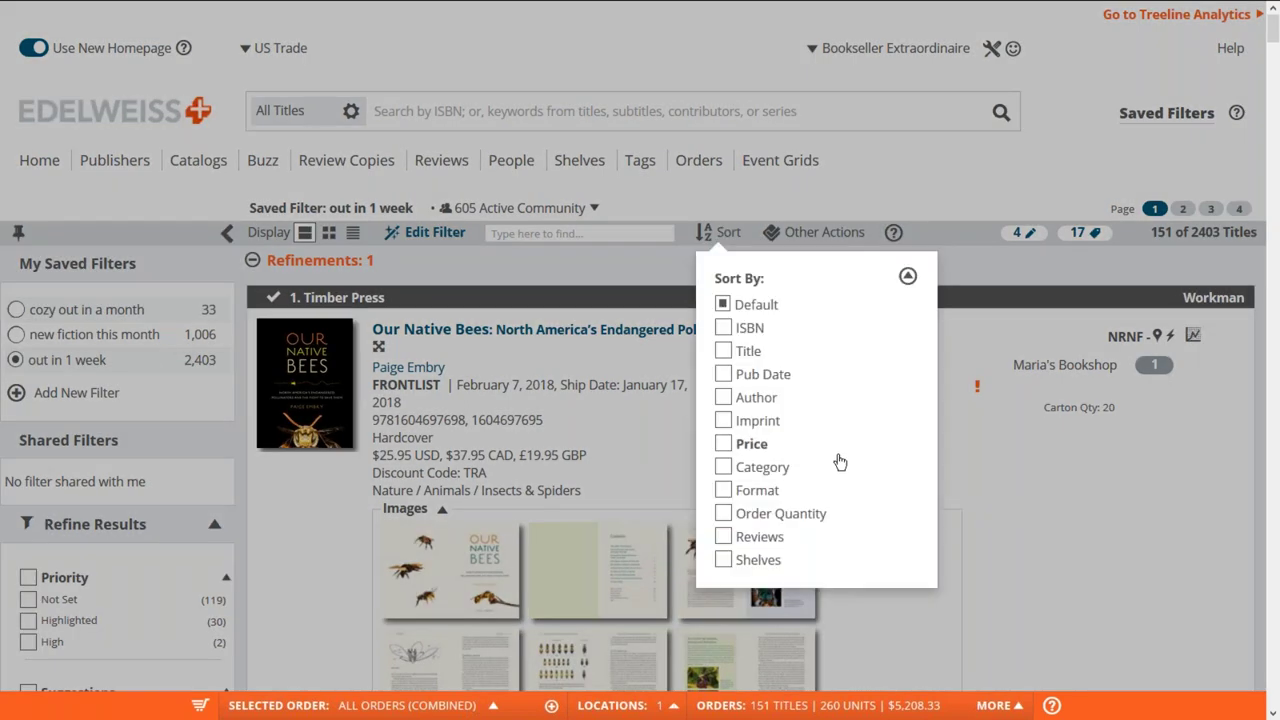
left_click(724, 513)
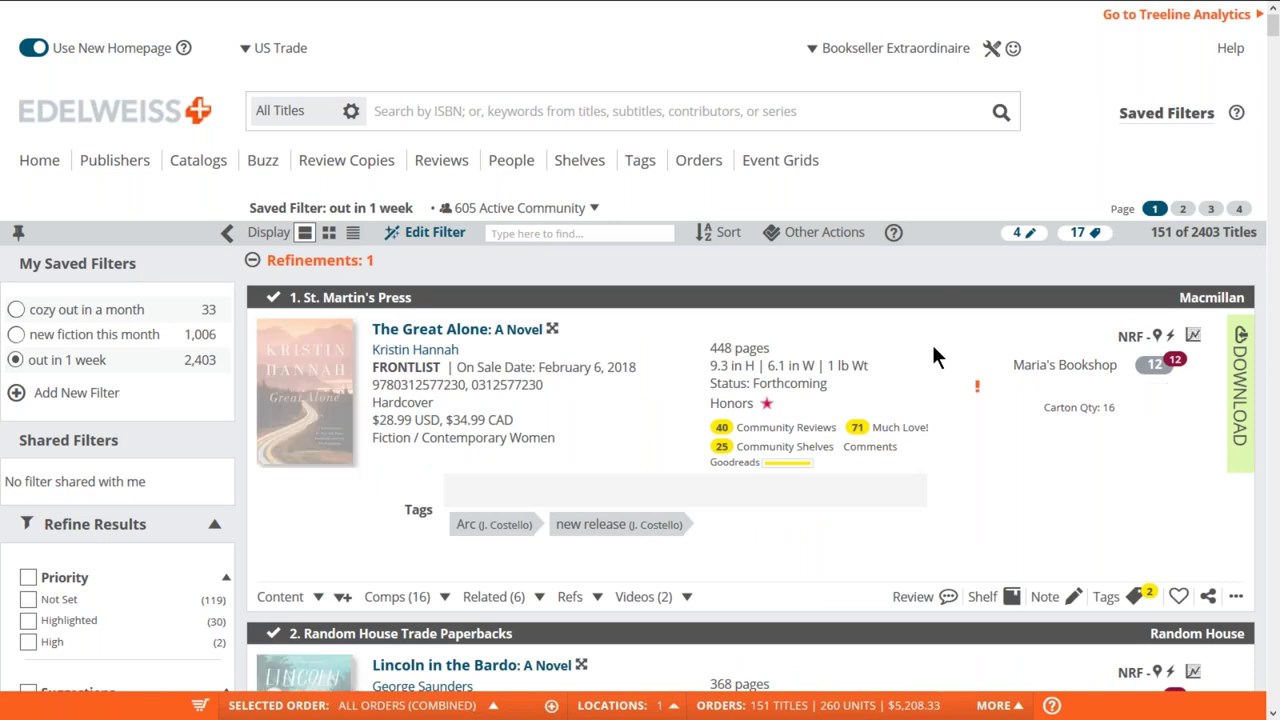
scroll(933, 349, "down", 1)
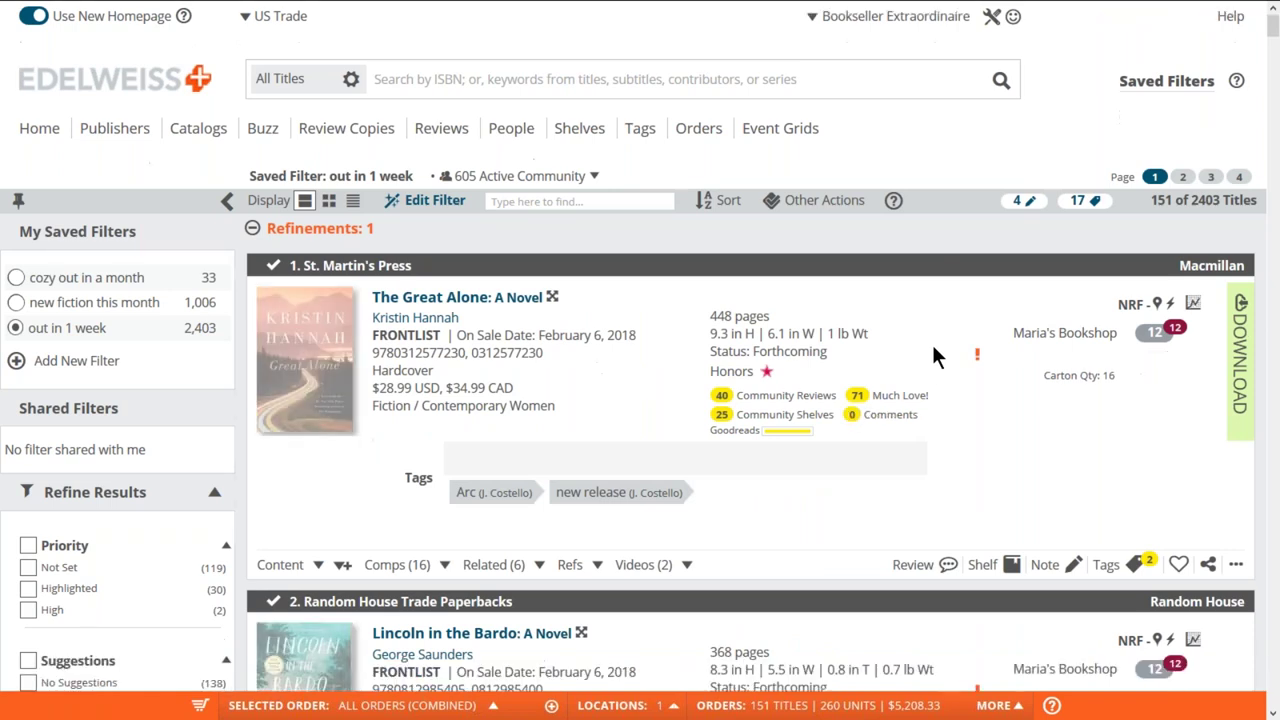
scroll(933, 356, "down", 1)
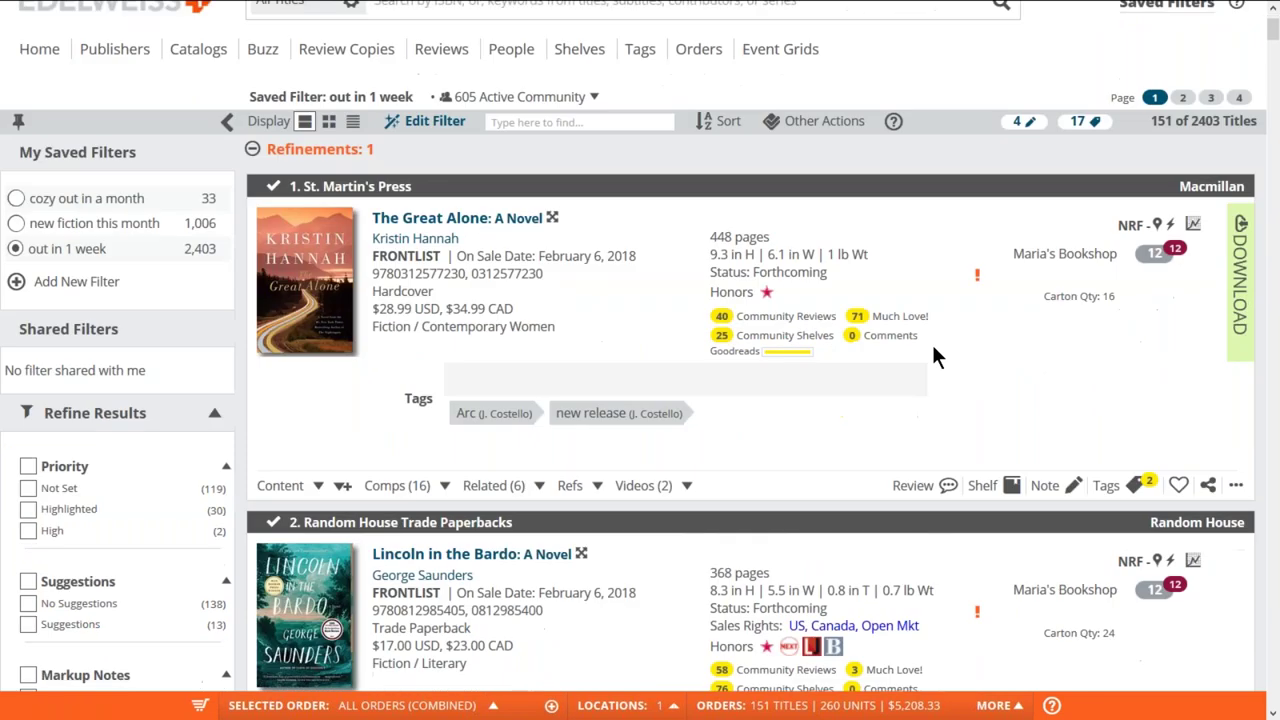
scroll(931, 341, "down", 5)
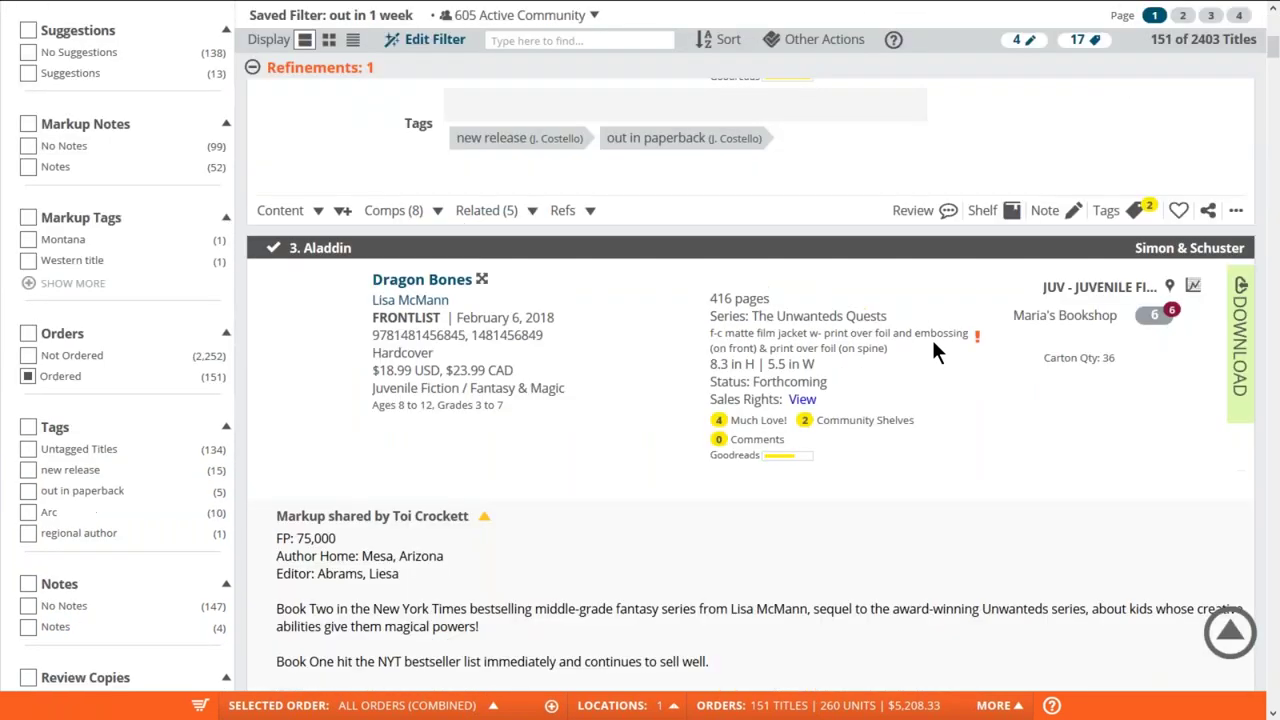
scroll(931, 340, "up", 5)
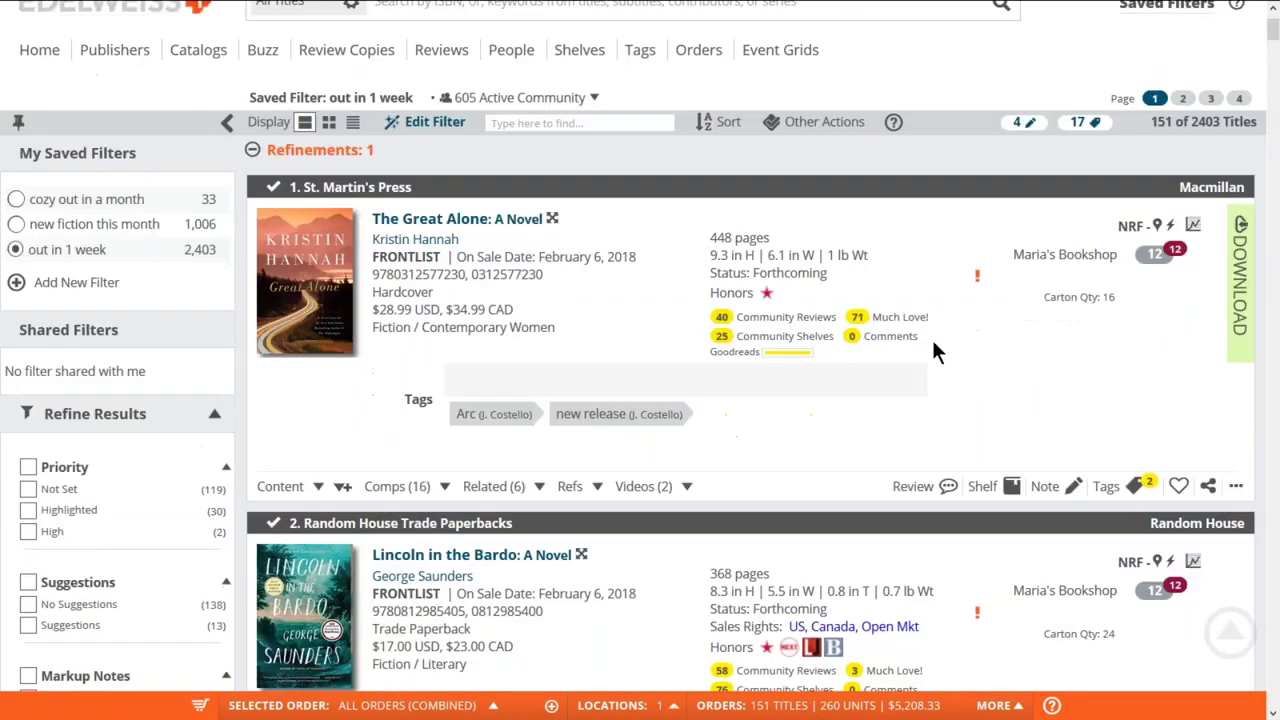
scroll(933, 345, "up", 1)
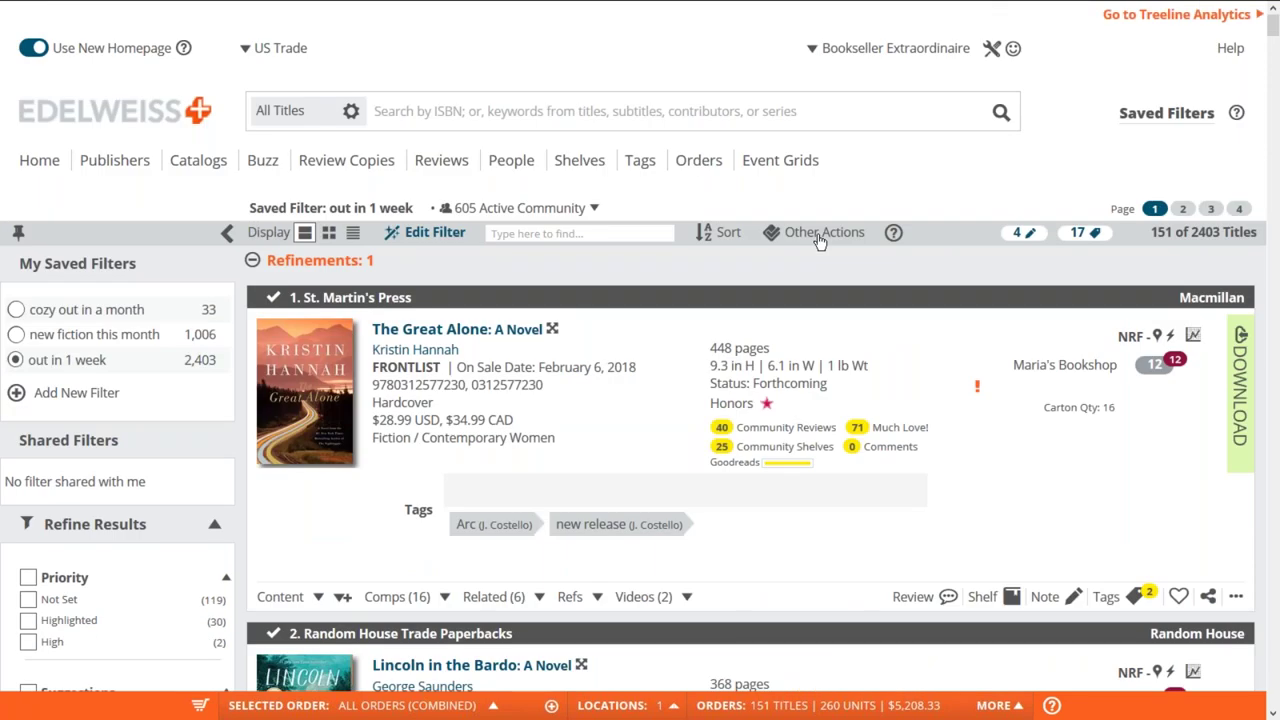
- Select all 151 titles through Other Actions, then reopen and close that menu
left_click(820, 240)
left_click(596, 298)
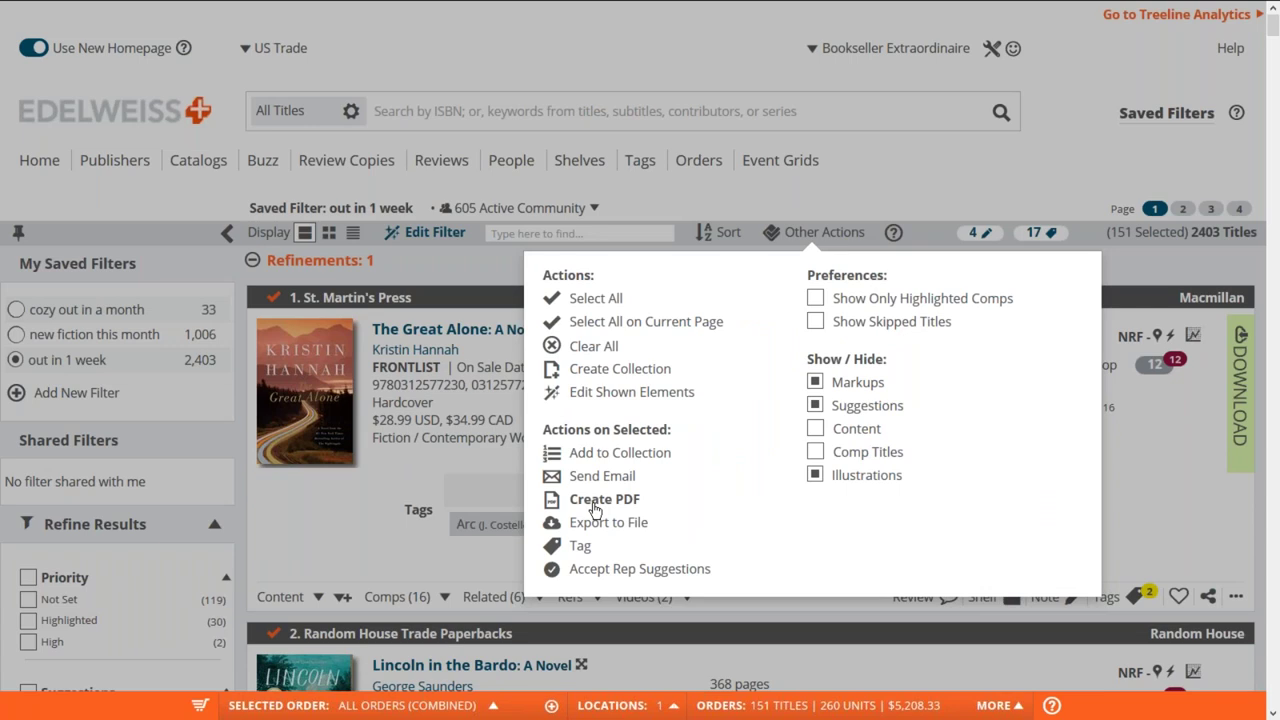
left_click(1163, 474)
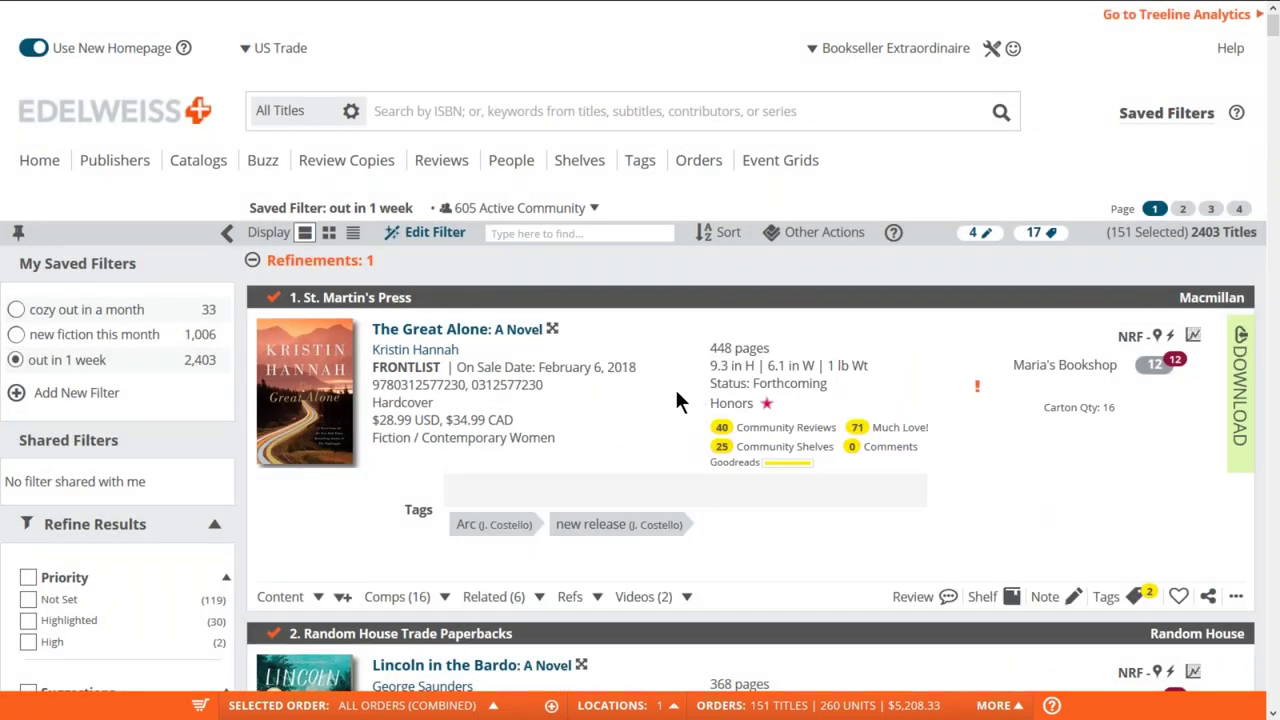
scroll(676, 398, "down", 1)
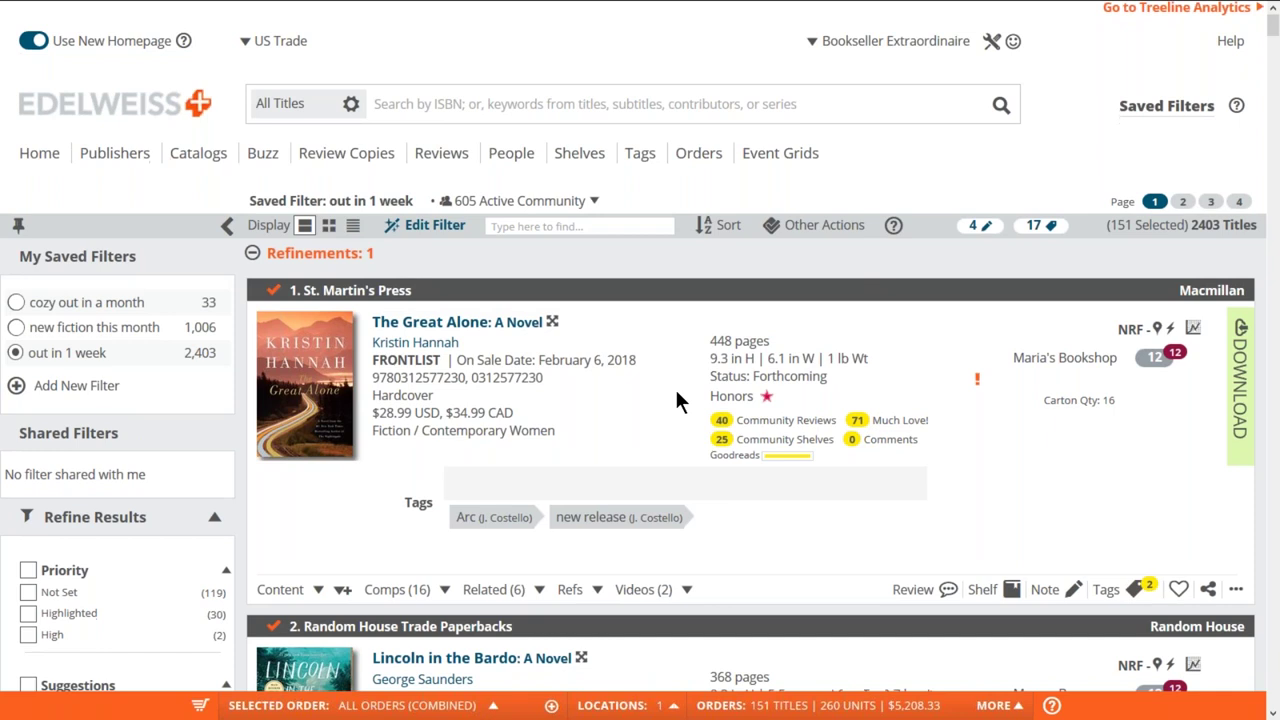
scroll(676, 401, "down", 2)
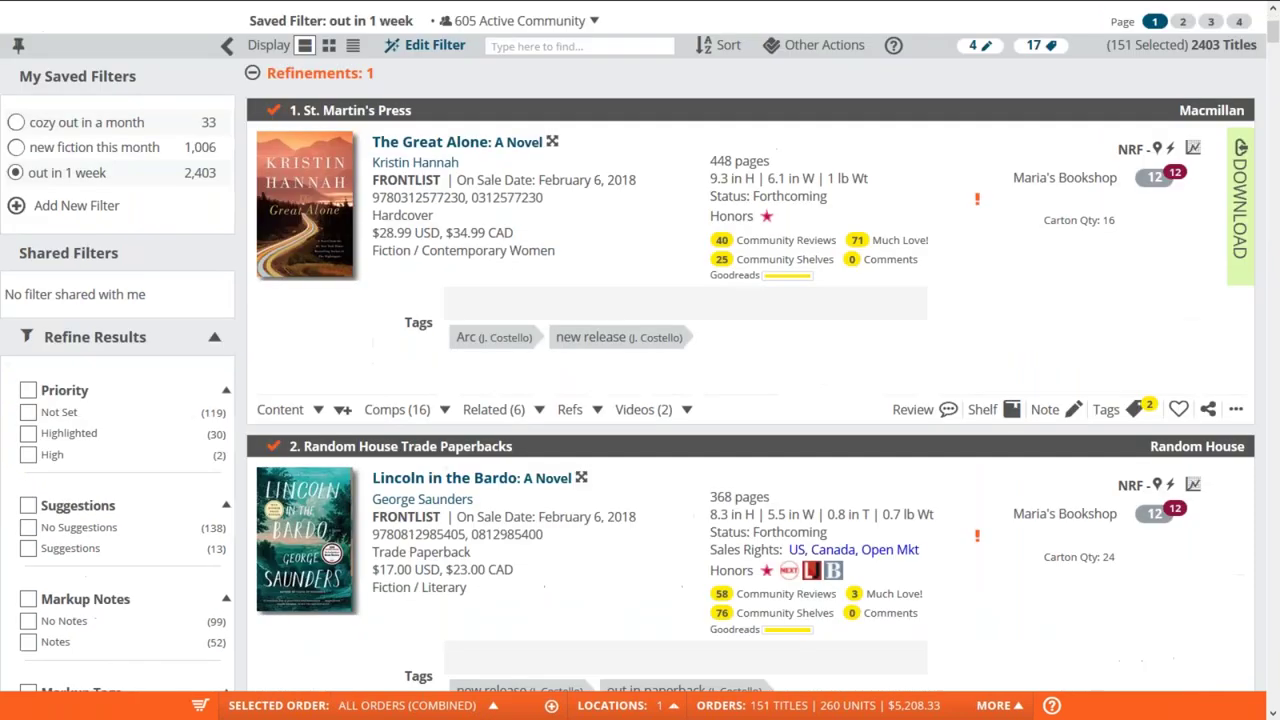
scroll(775, 282, "up", 2)
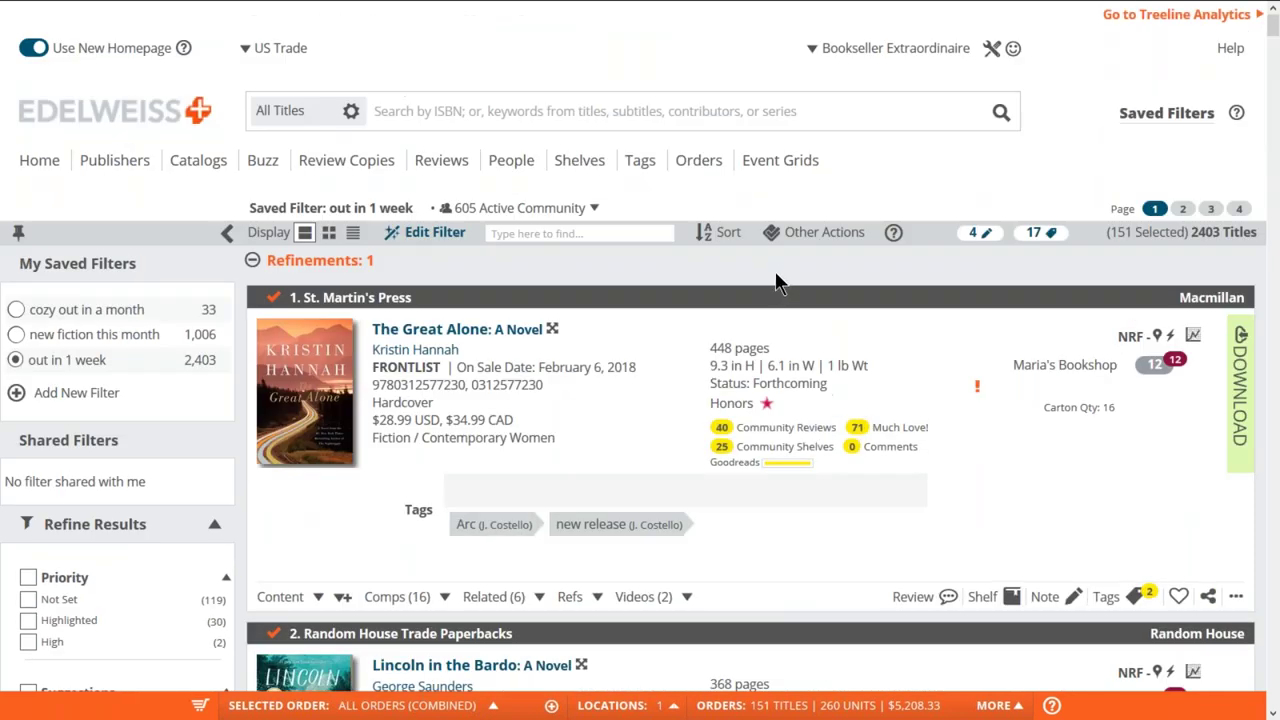
left_click(812, 234)
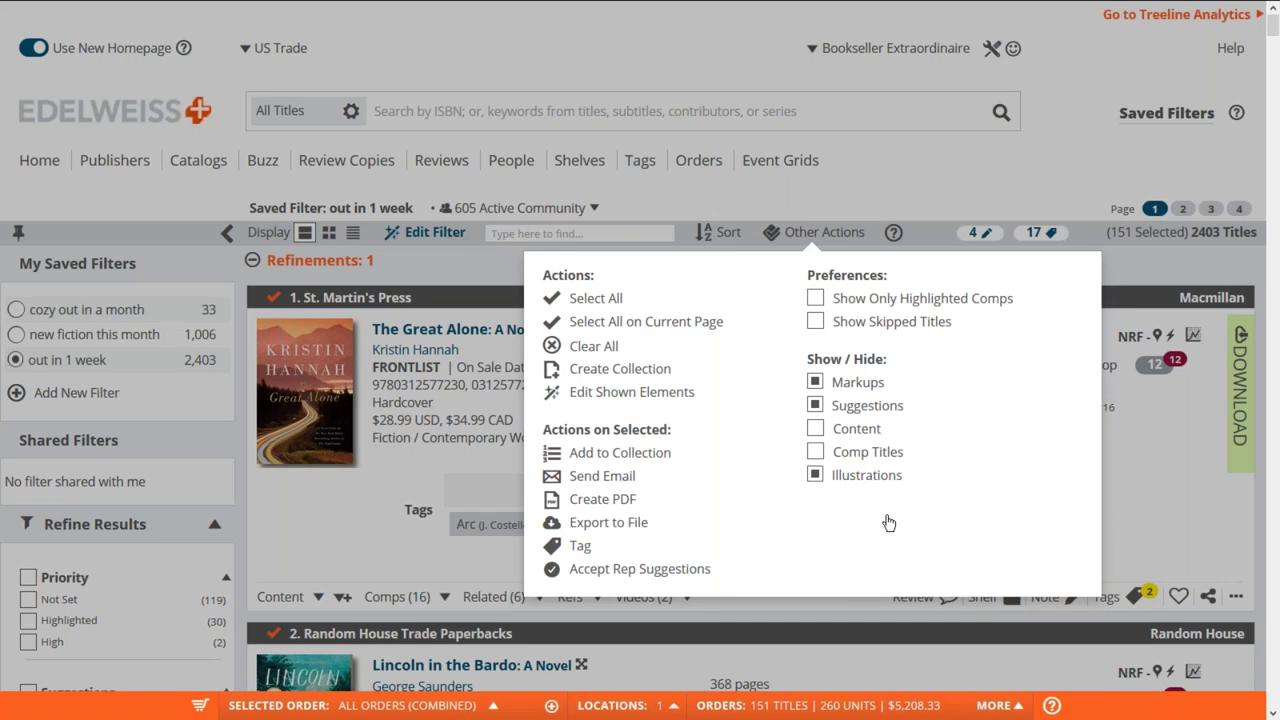
left_click(1078, 152)
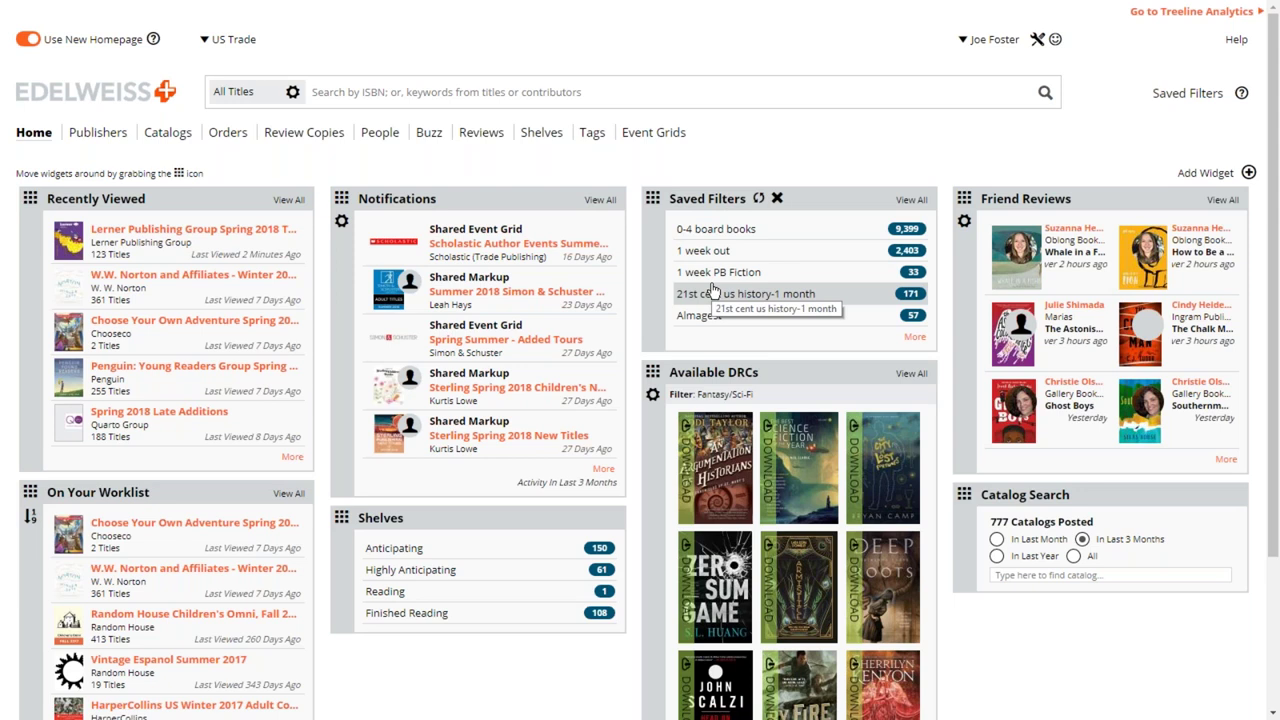
mouse_move(1149, 173)
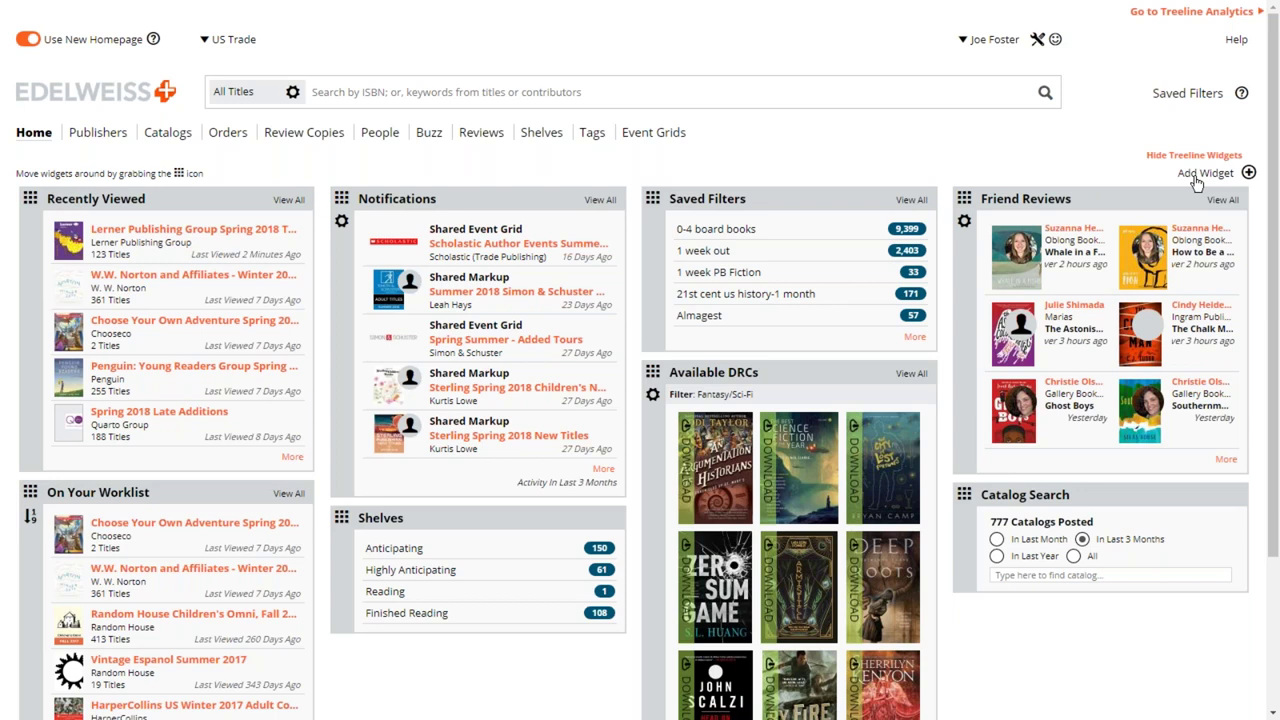
left_click(1198, 179)
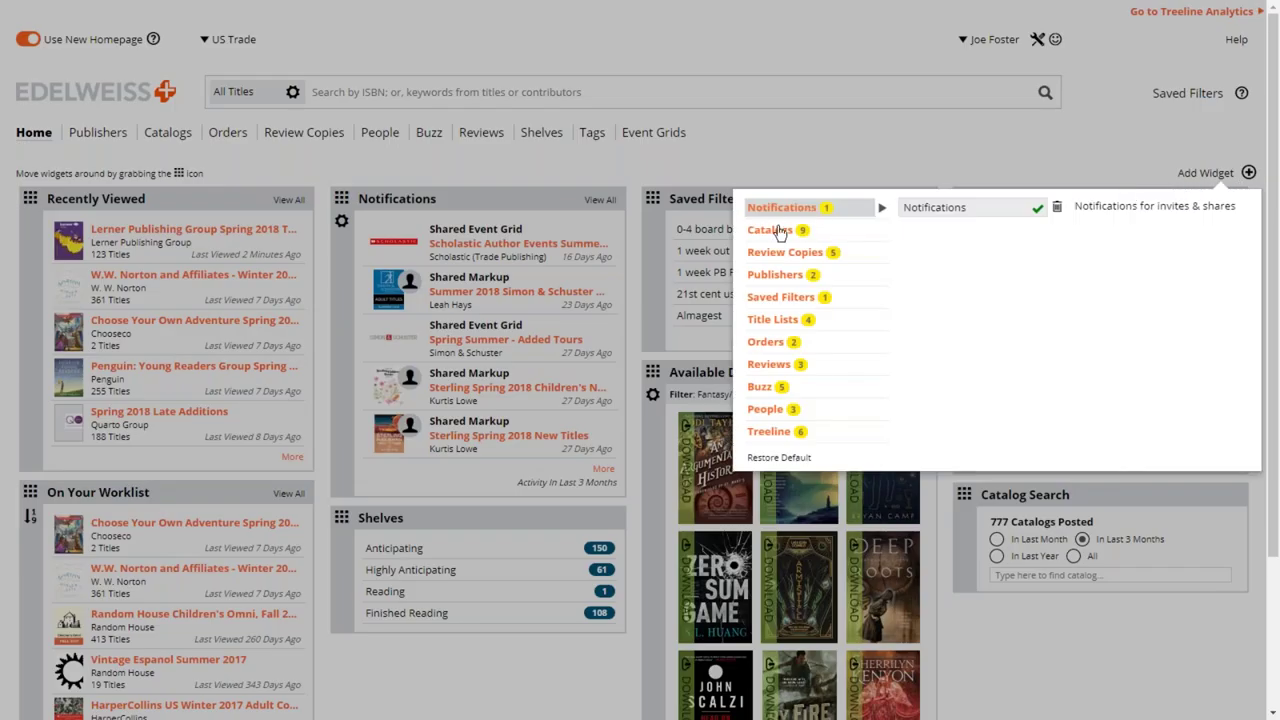
left_click(769, 239)
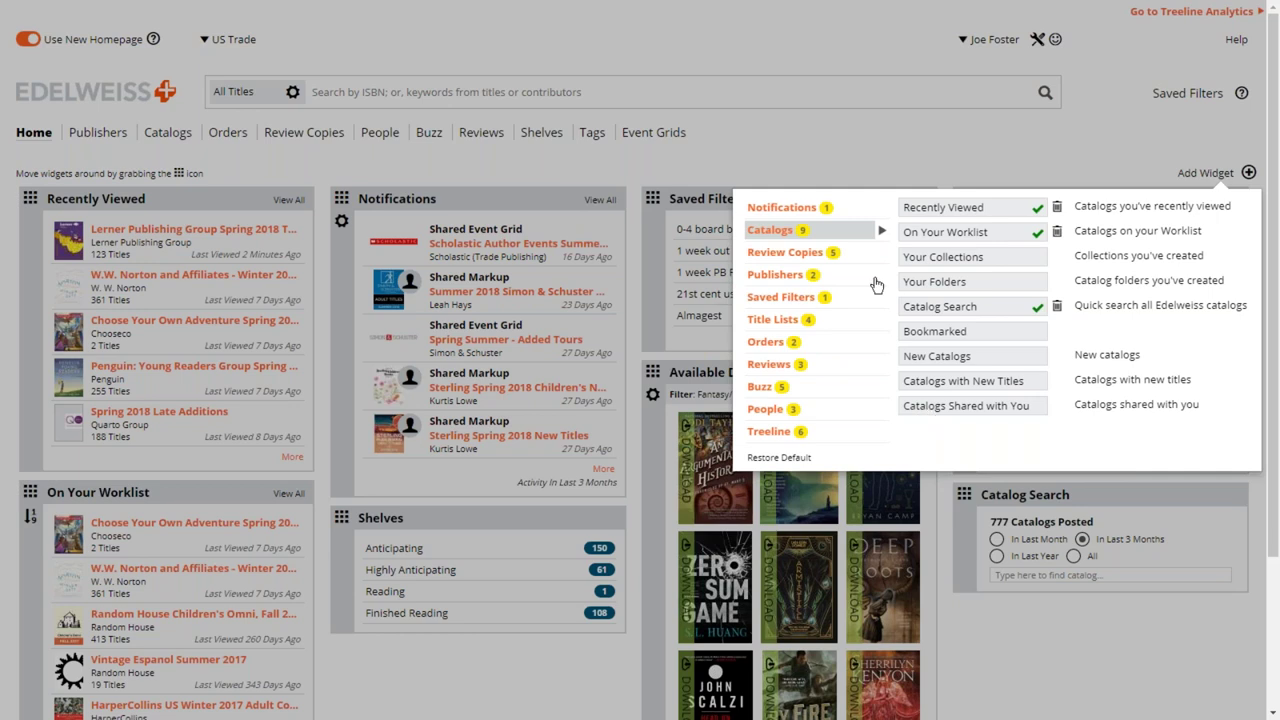
left_click(817, 256)
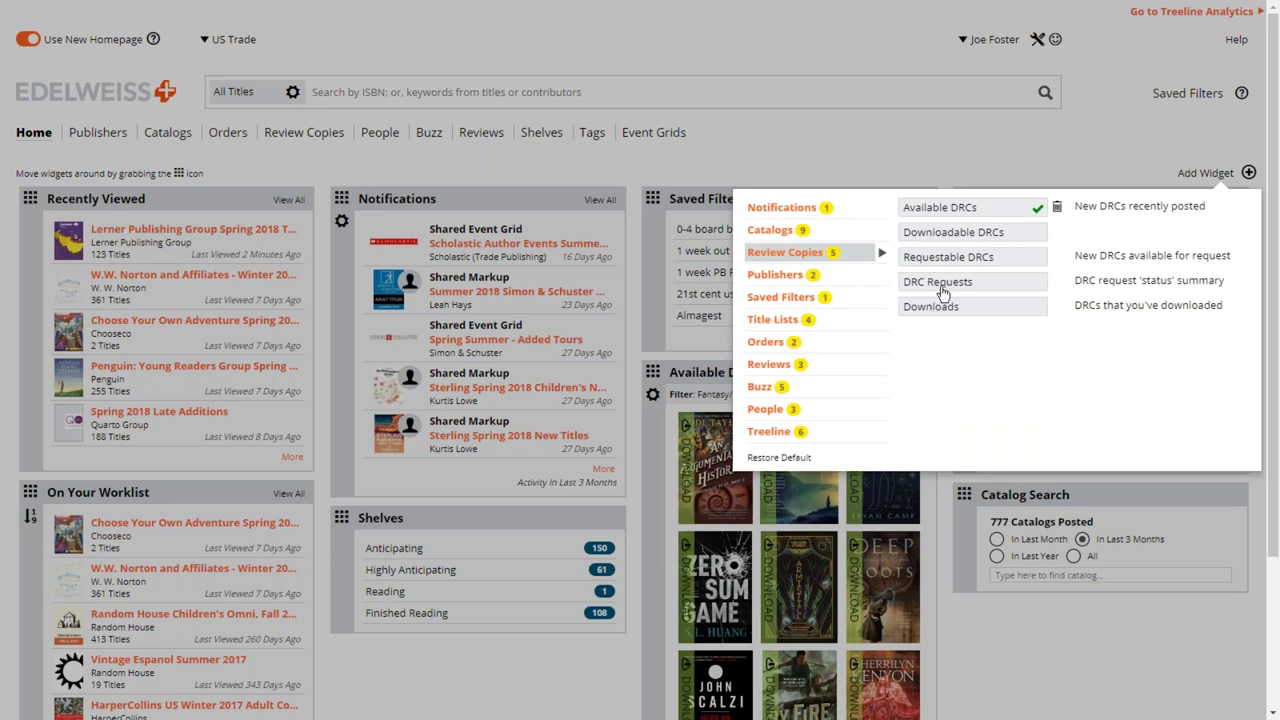
left_click(779, 283)
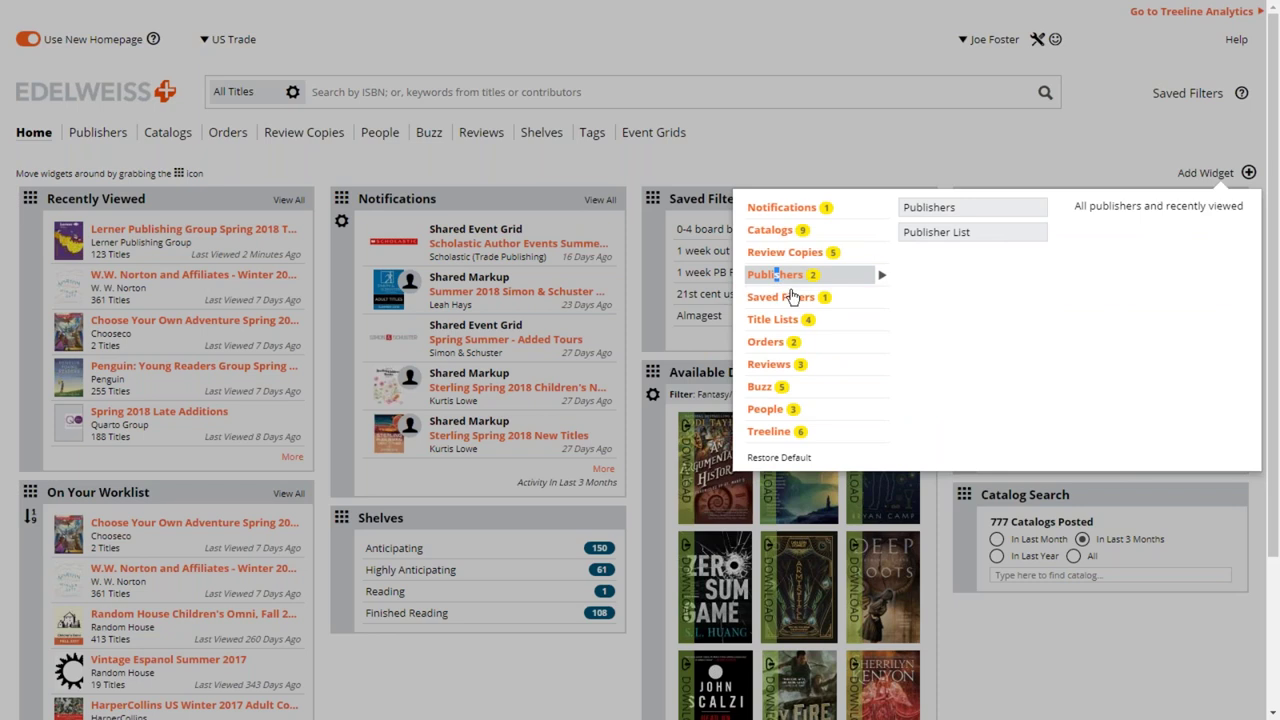
left_click(785, 300)
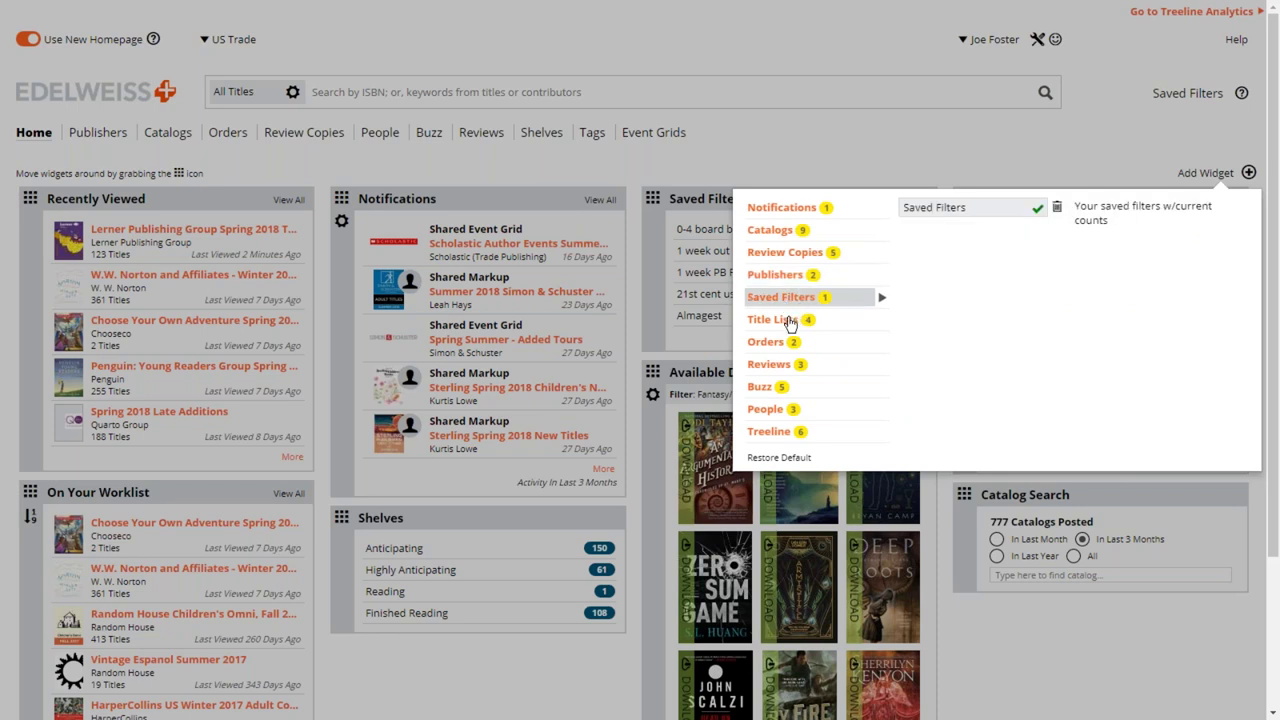
left_click(786, 321)
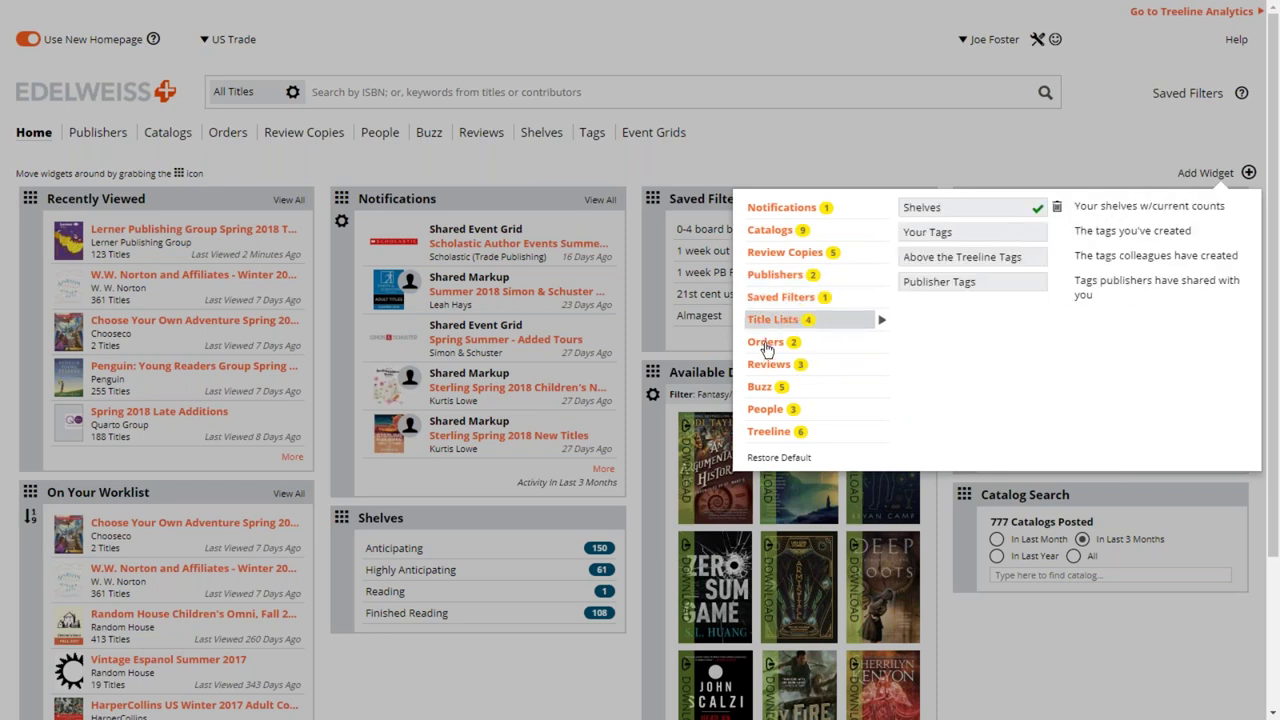
left_click(769, 343)
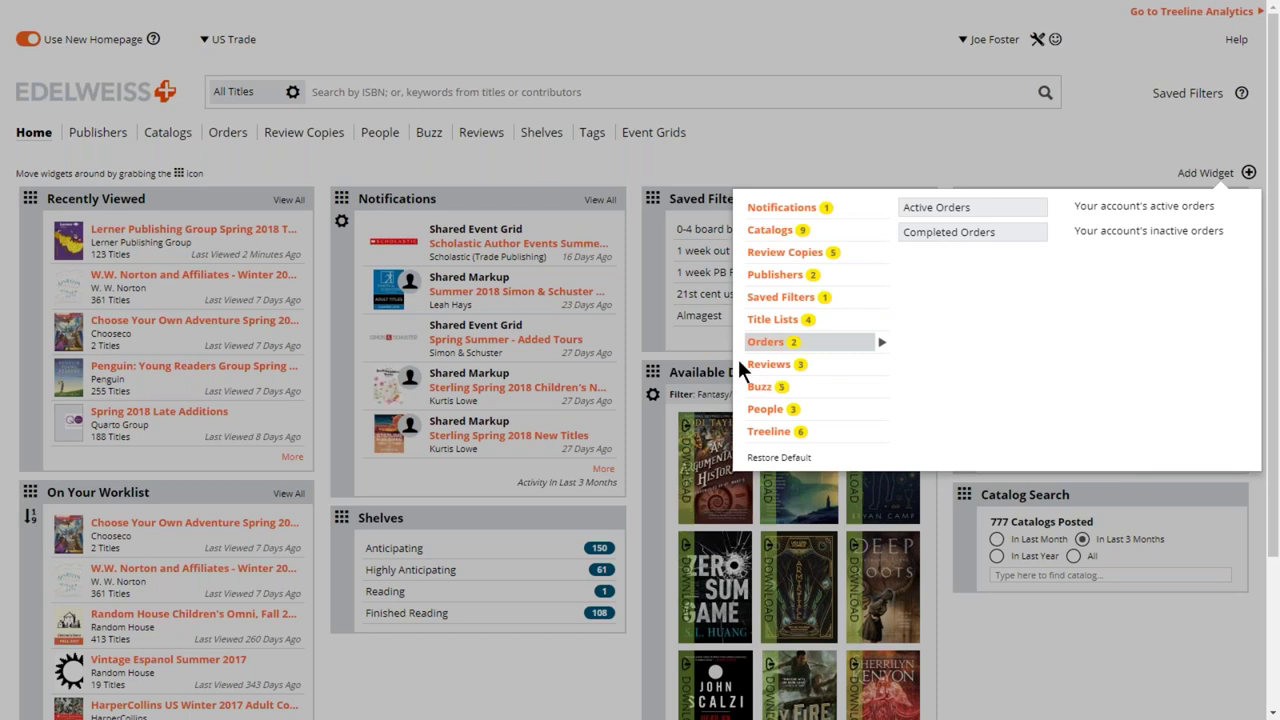
left_click(1125, 134)
- Drag the Saved Filters widget into column two beneath Notifications
mouse_move(655, 205)
left_click_drag(654, 202, 626, 248)
left_click_drag(497, 416, 352, 523)
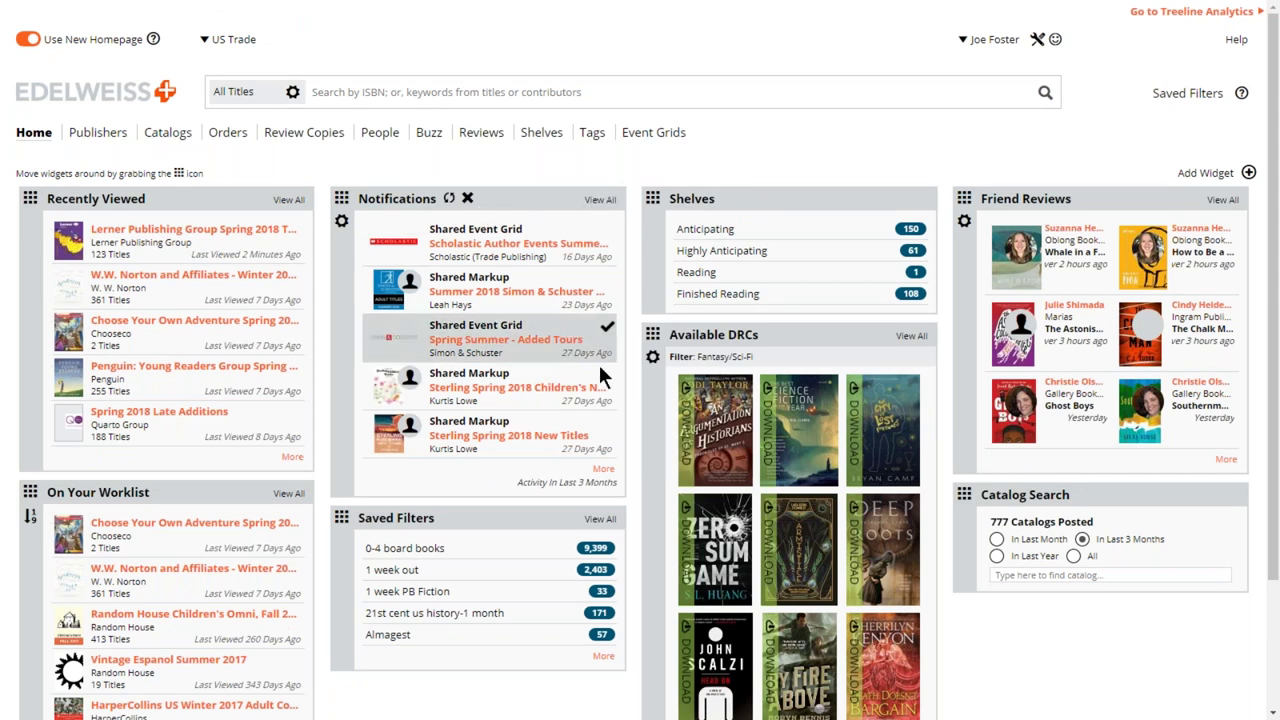
- Dismiss the June 2017 Yen Panels and Penguin Orange Summer notices, then collapse Notifications
left_click(605, 470)
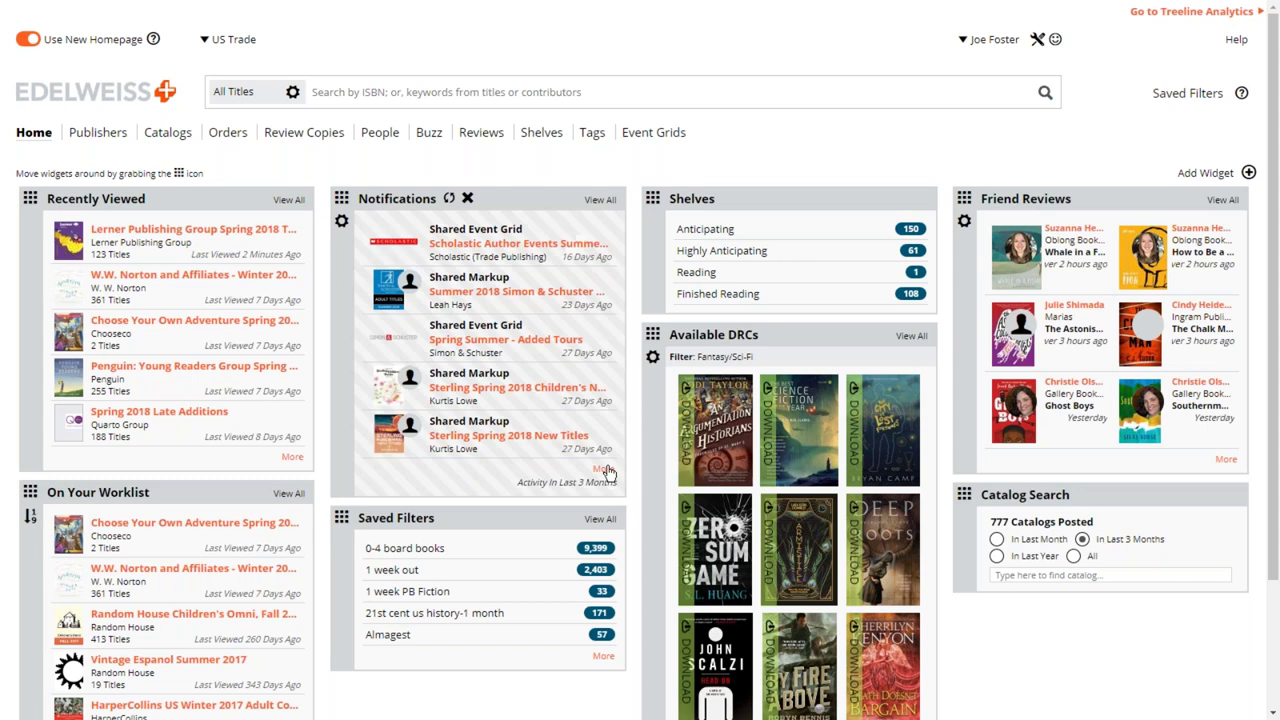
left_click(604, 470)
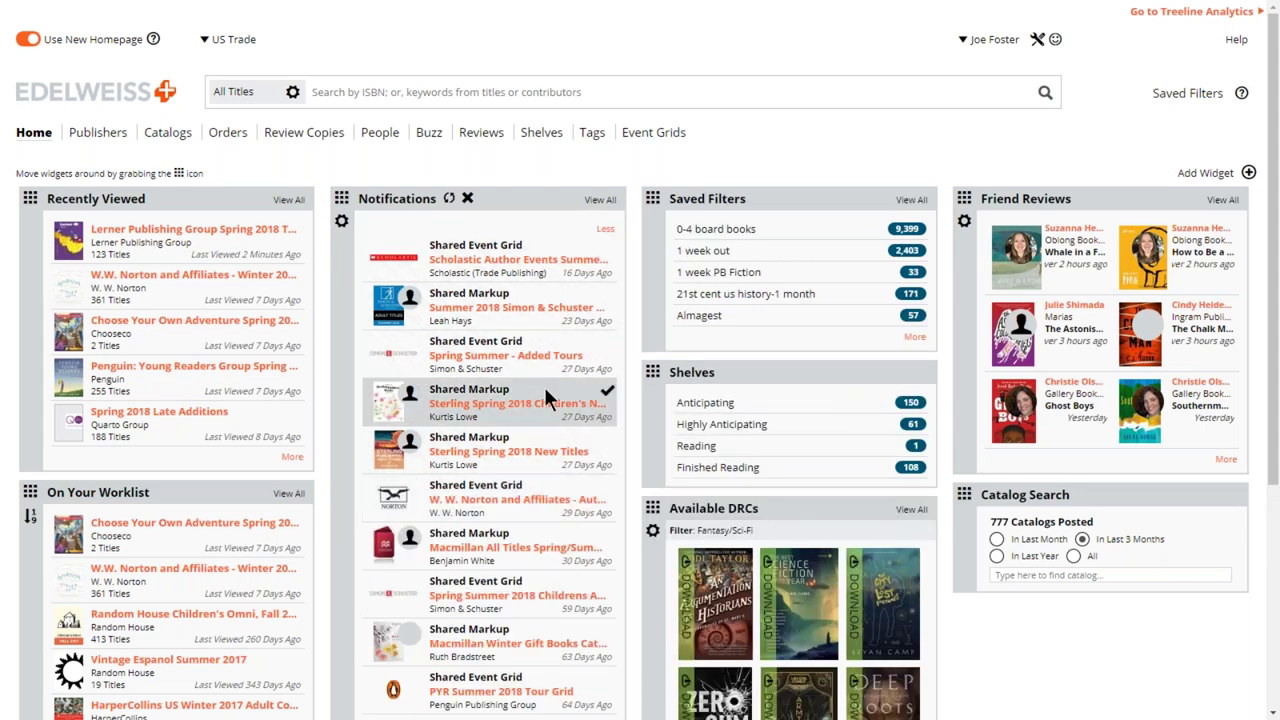
scroll(545, 396, "down", 1)
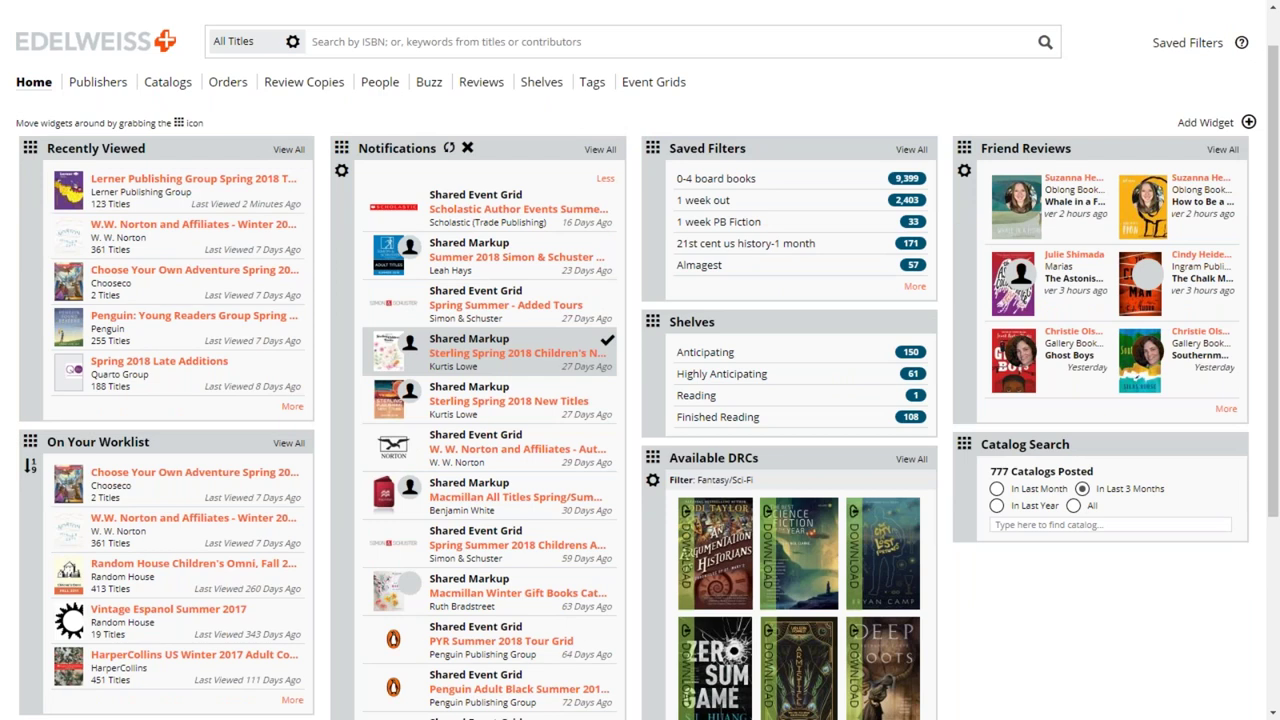
scroll(508, 400, "down", 3)
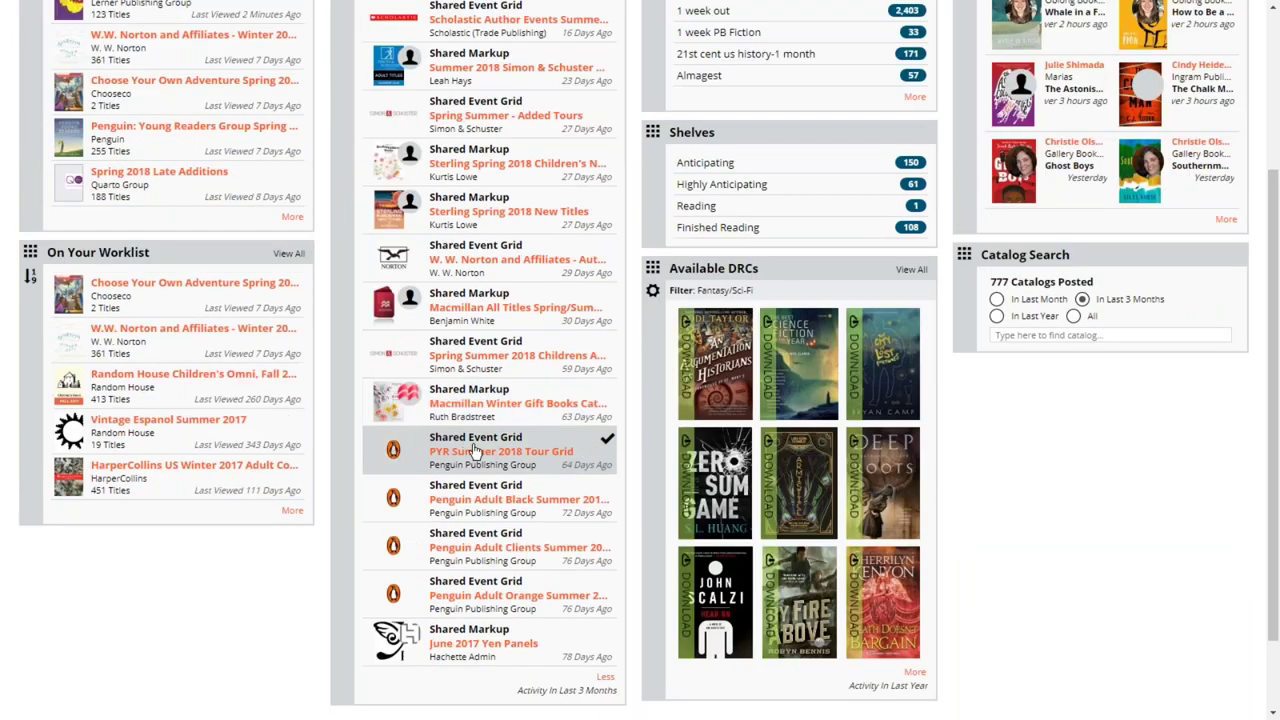
left_click(606, 638)
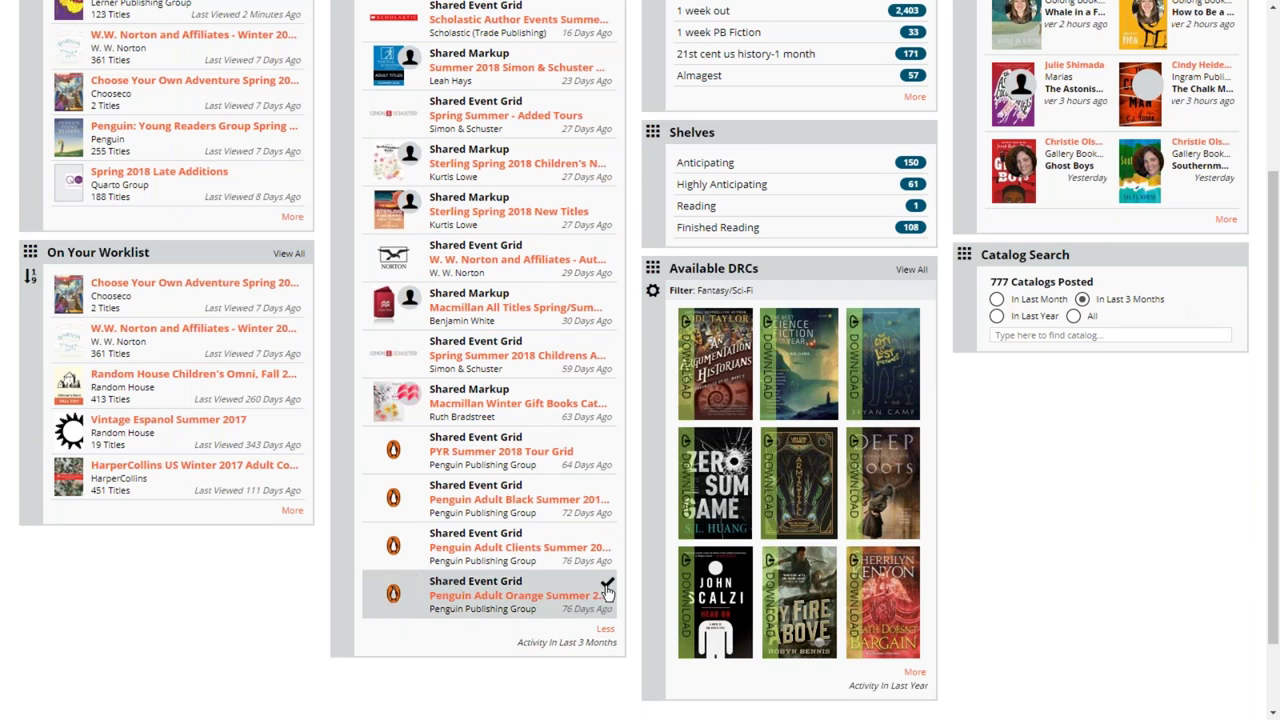
left_click(607, 586)
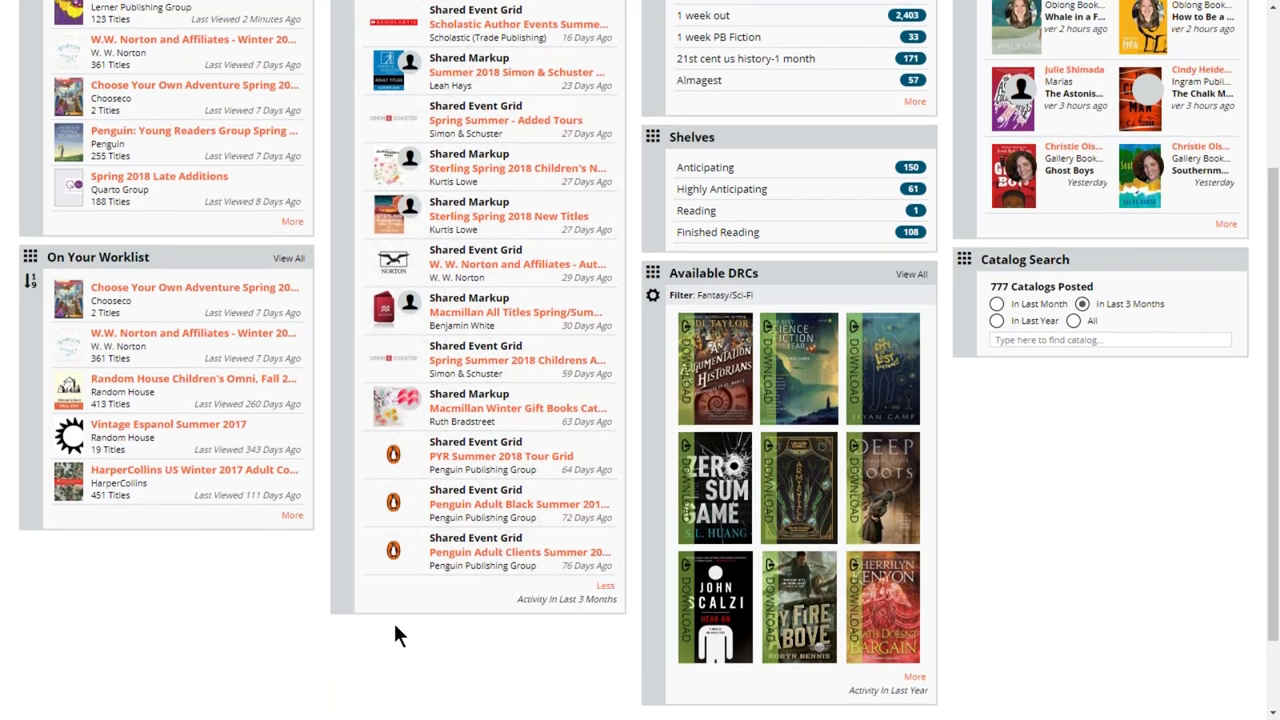
left_click(606, 584)
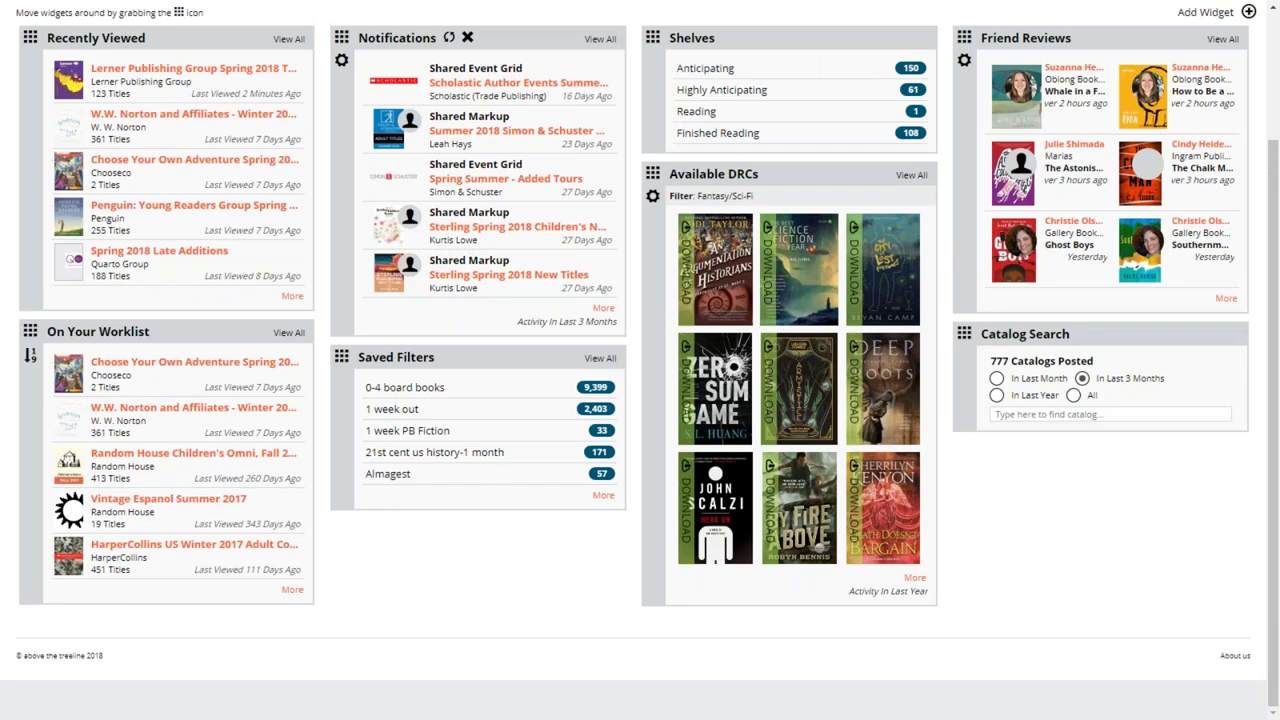
scroll(700, 360, "up", 2)
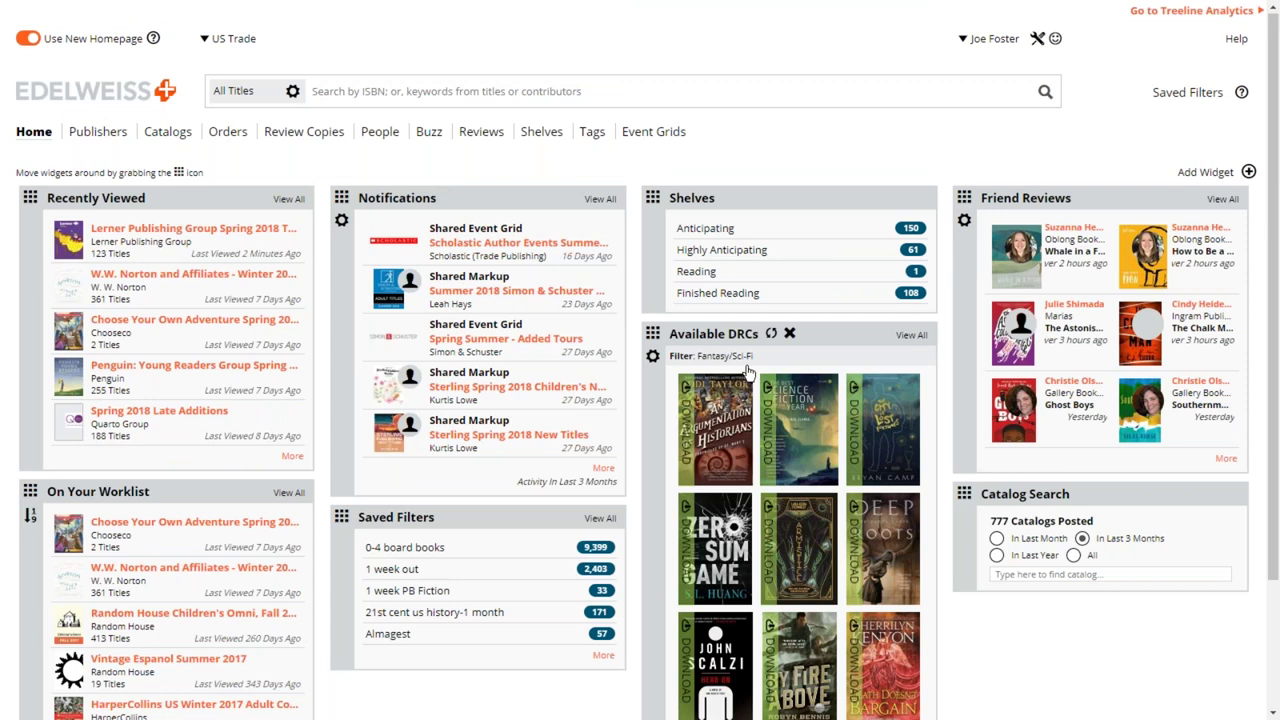
mouse_move(810, 422)
scroll(987, 666, "down", 1)
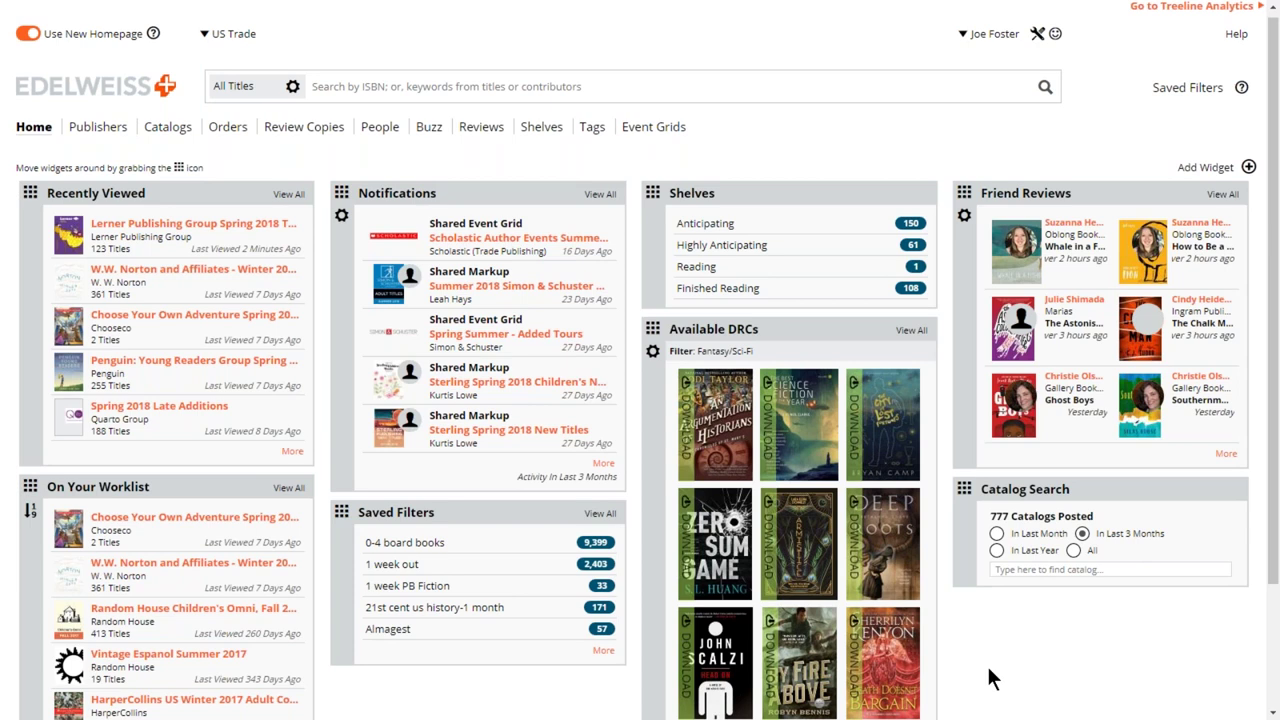
scroll(987, 666, "down", 2)
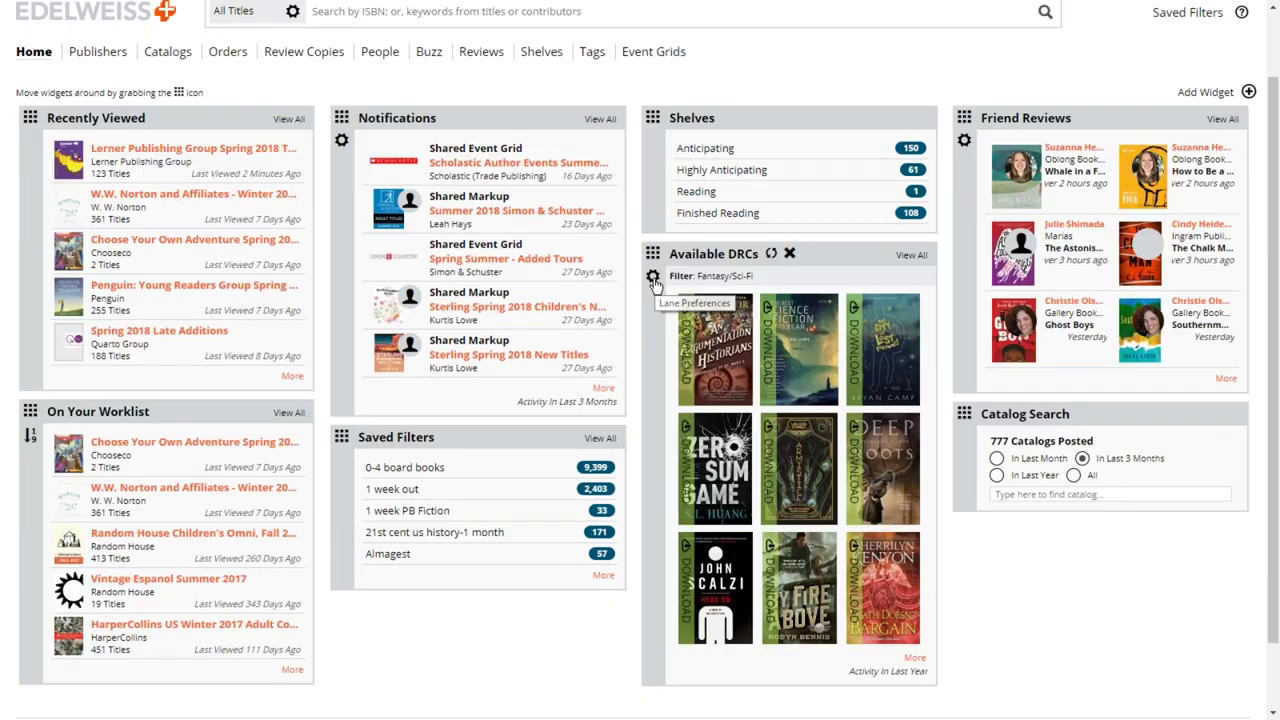
left_click(653, 279)
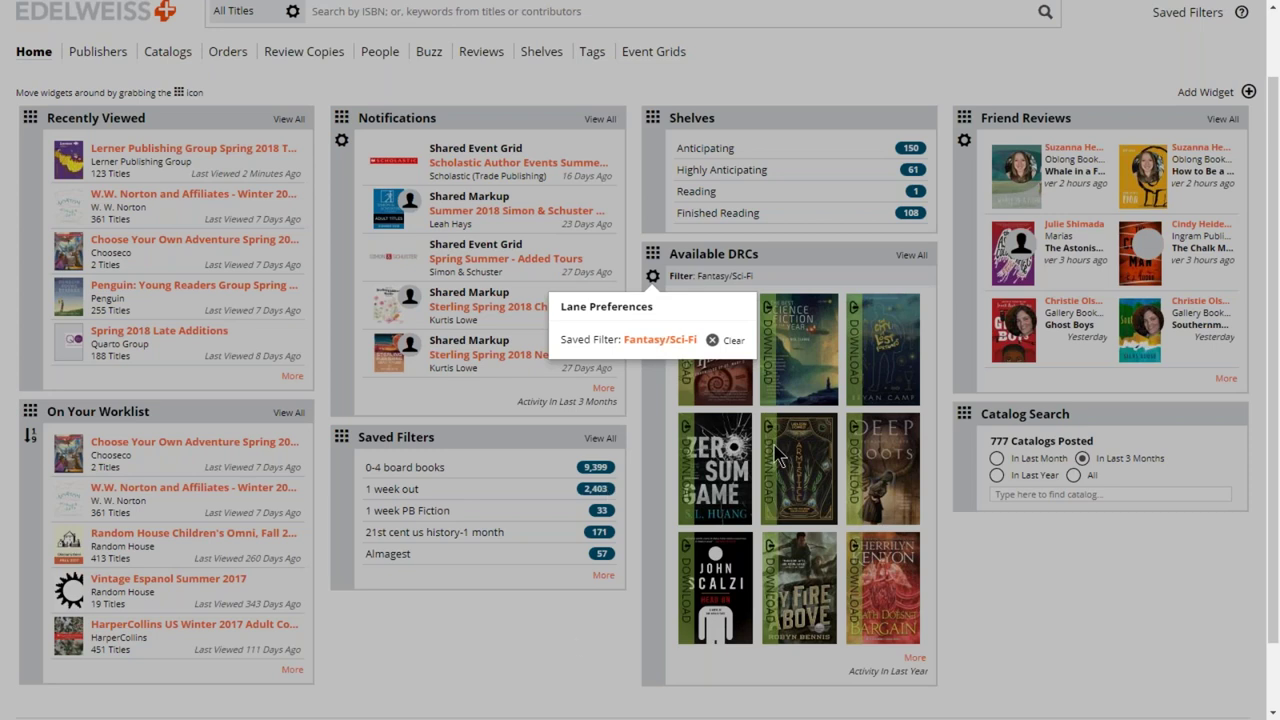
left_click(571, 644)
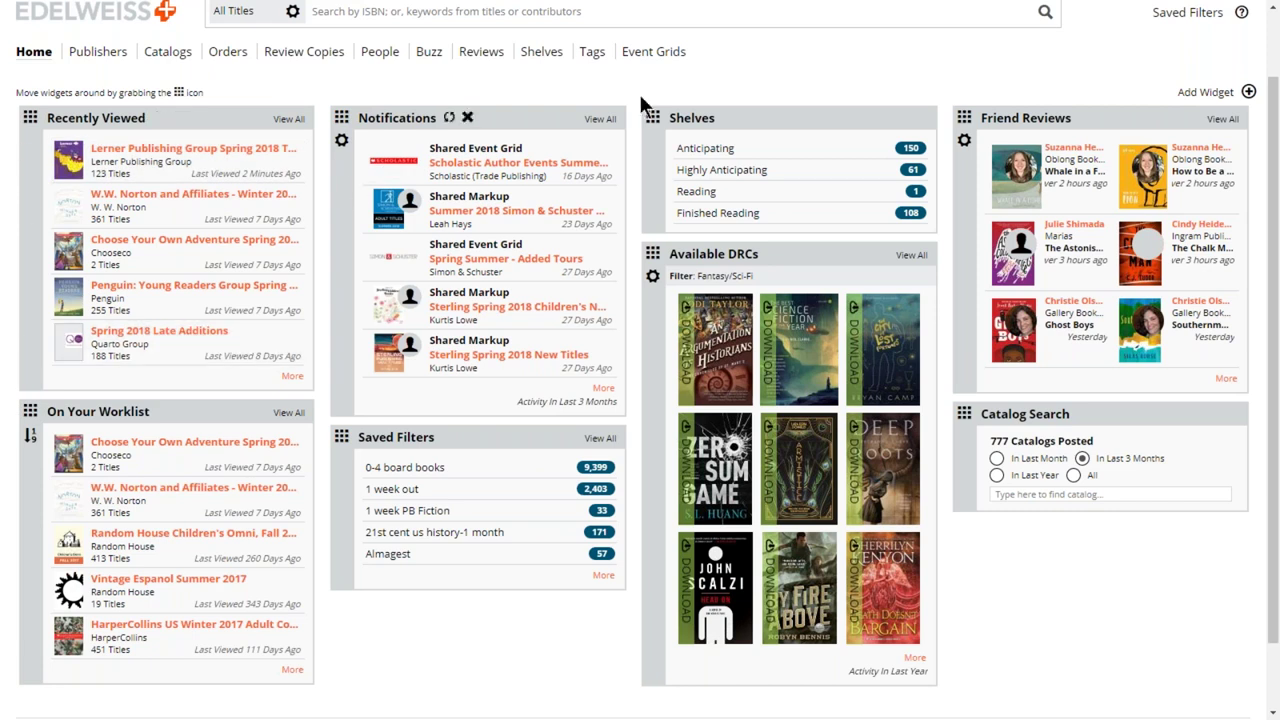
left_click(964, 140)
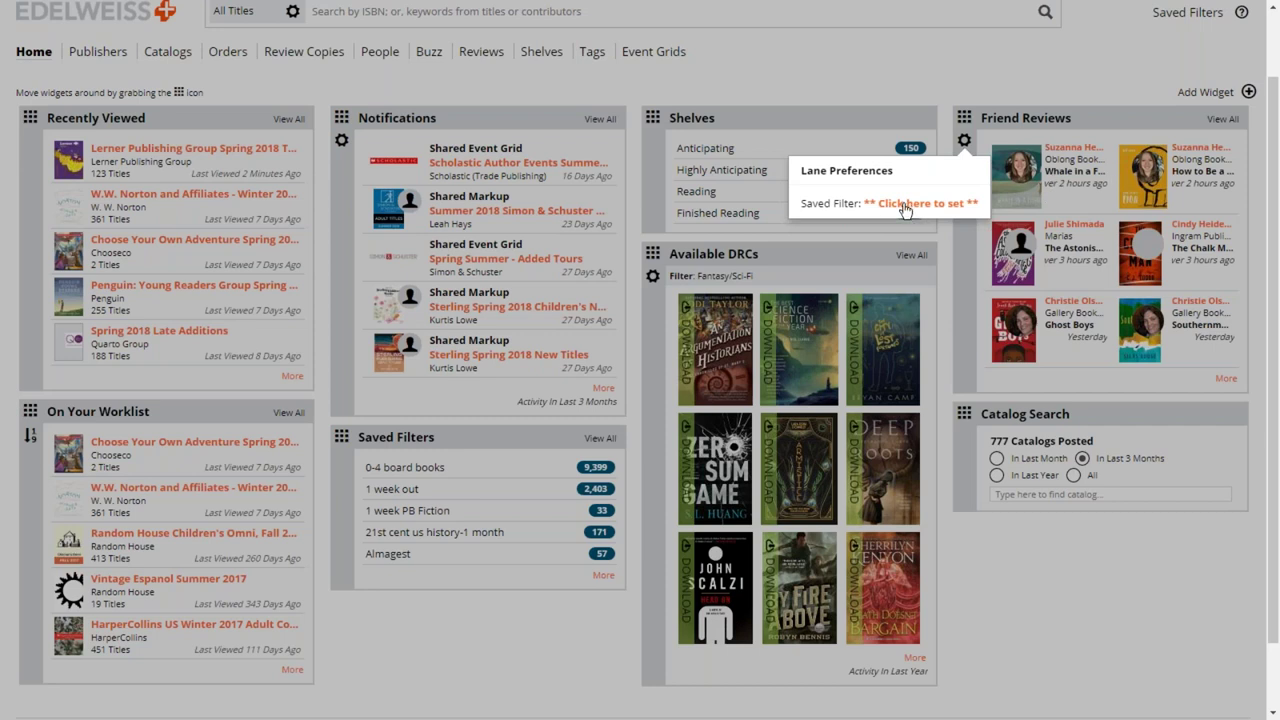
left_click(918, 110)
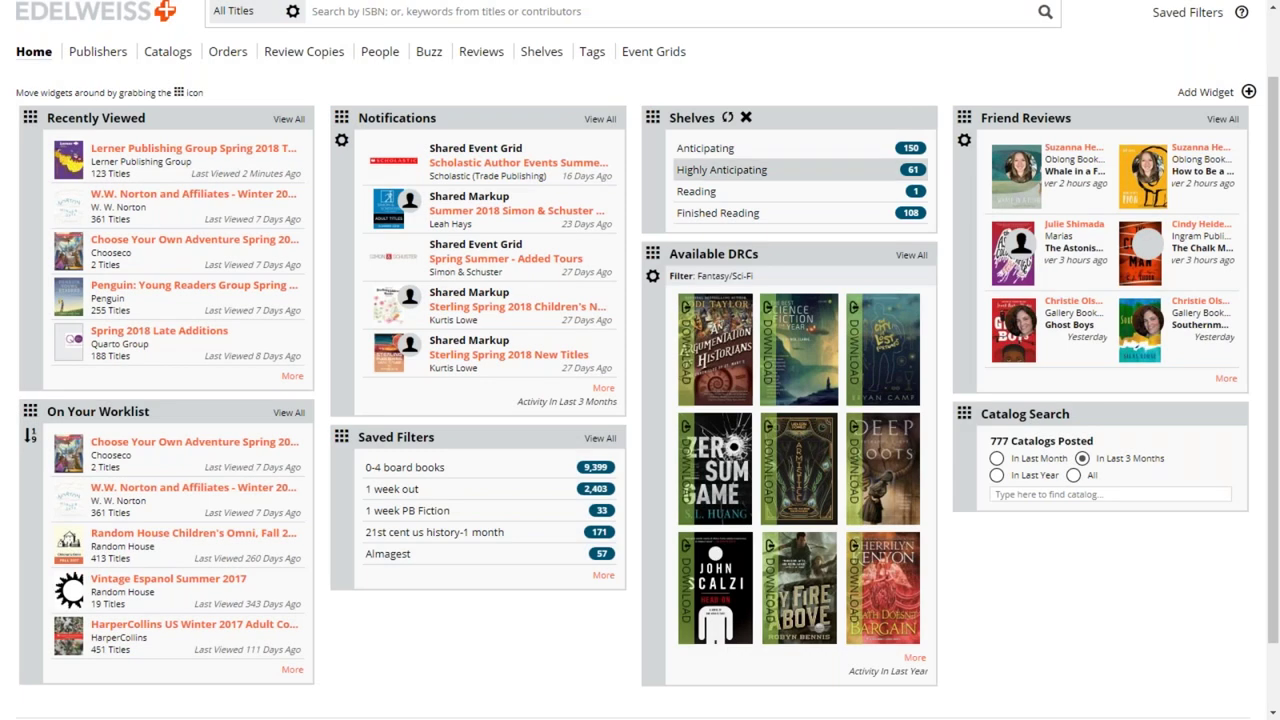
scroll(720, 170, "up", 1)
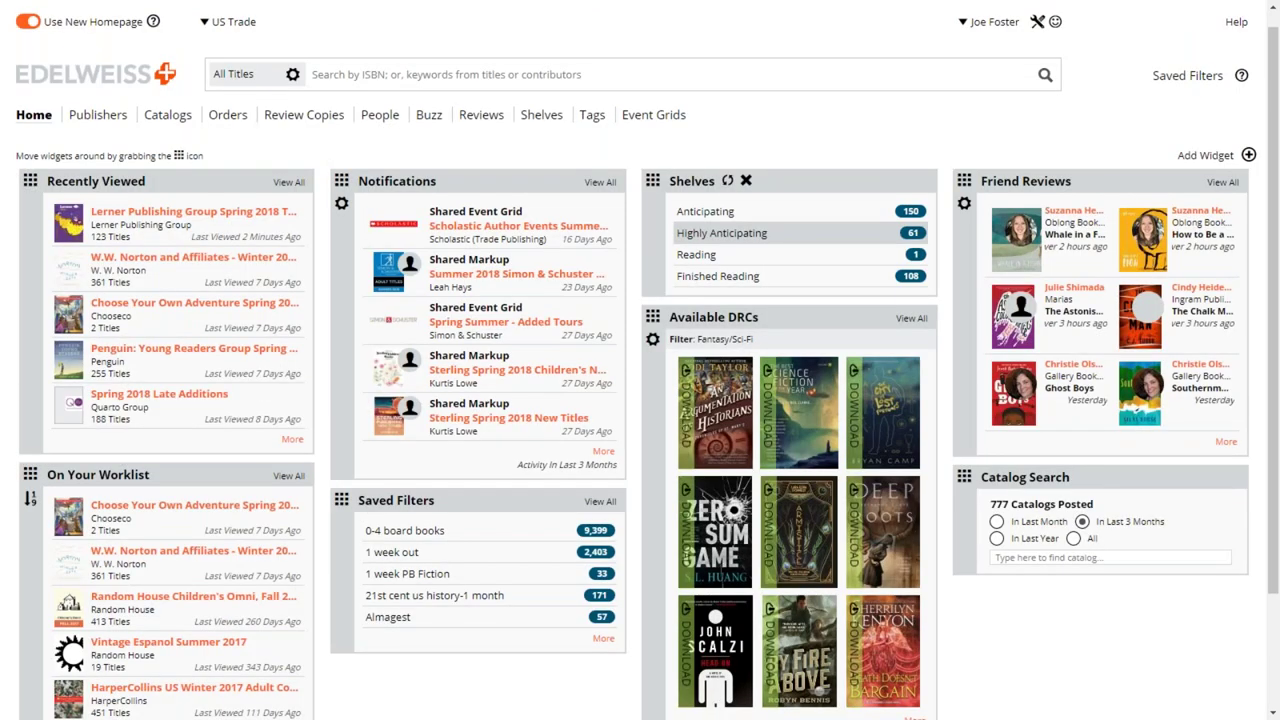
scroll(724, 175, "up", 1)
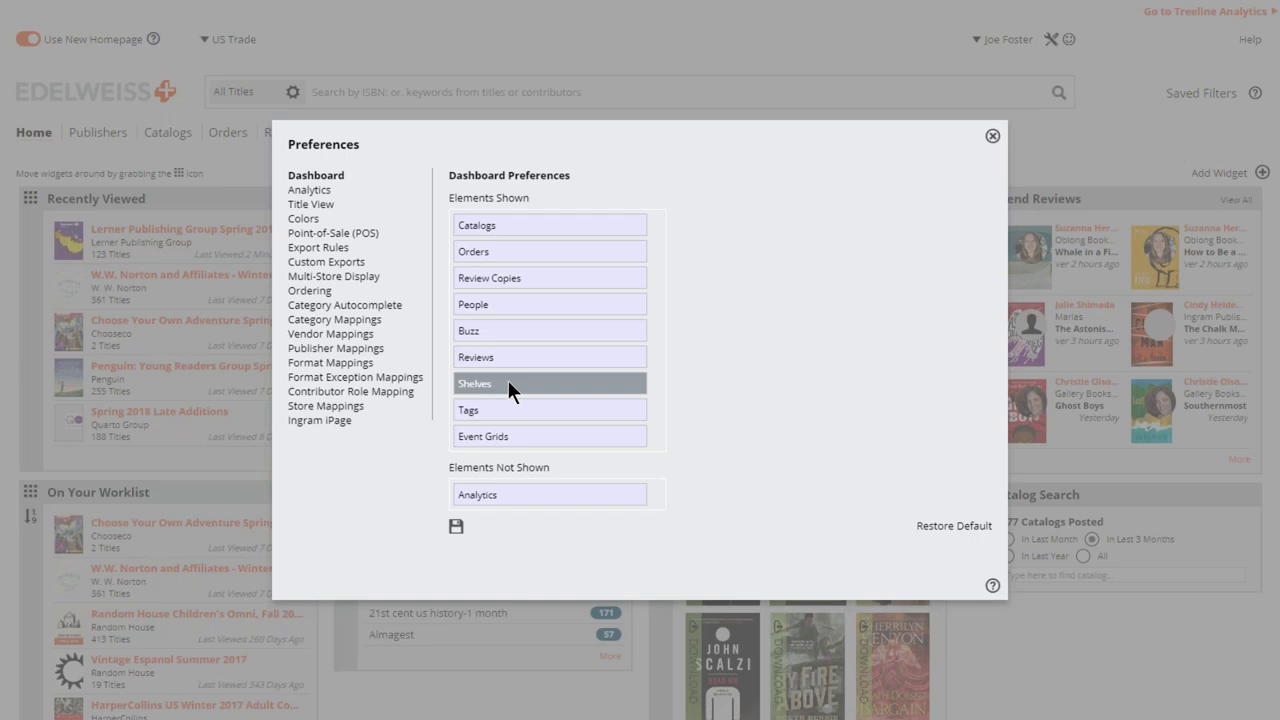
- Move Shelves, Tags, People, Buzz and Review Copies to Elements Not Shown and save
left_click_drag(480, 383, 476, 496)
left_click_drag(494, 391, 500, 498)
left_click_drag(540, 300, 545, 446)
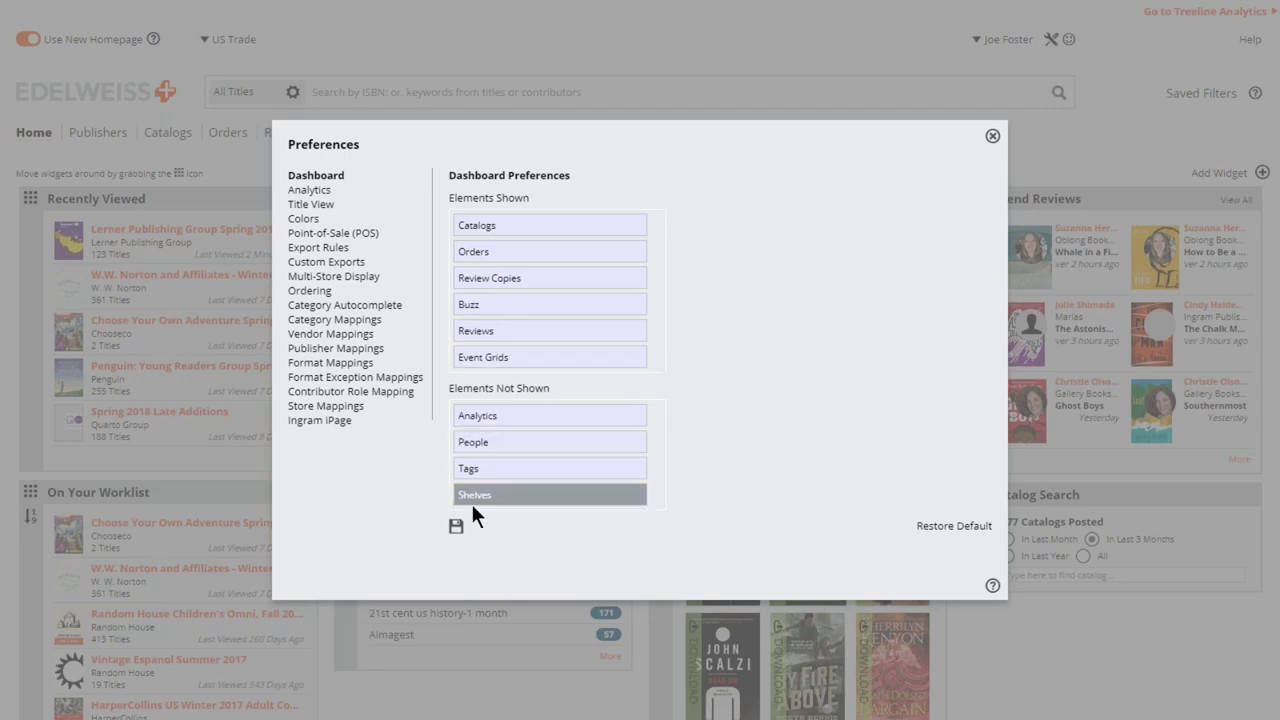
left_click_drag(560, 300, 526, 458)
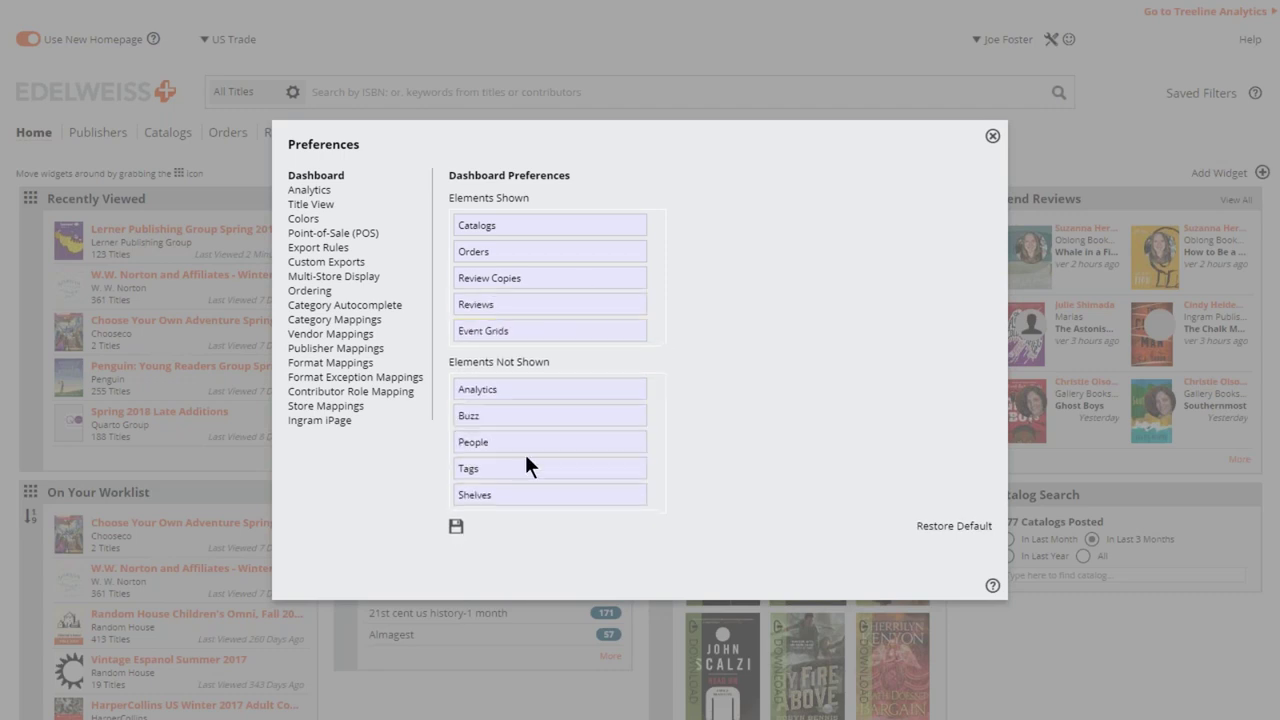
left_click_drag(511, 282, 510, 410)
left_click(456, 527)
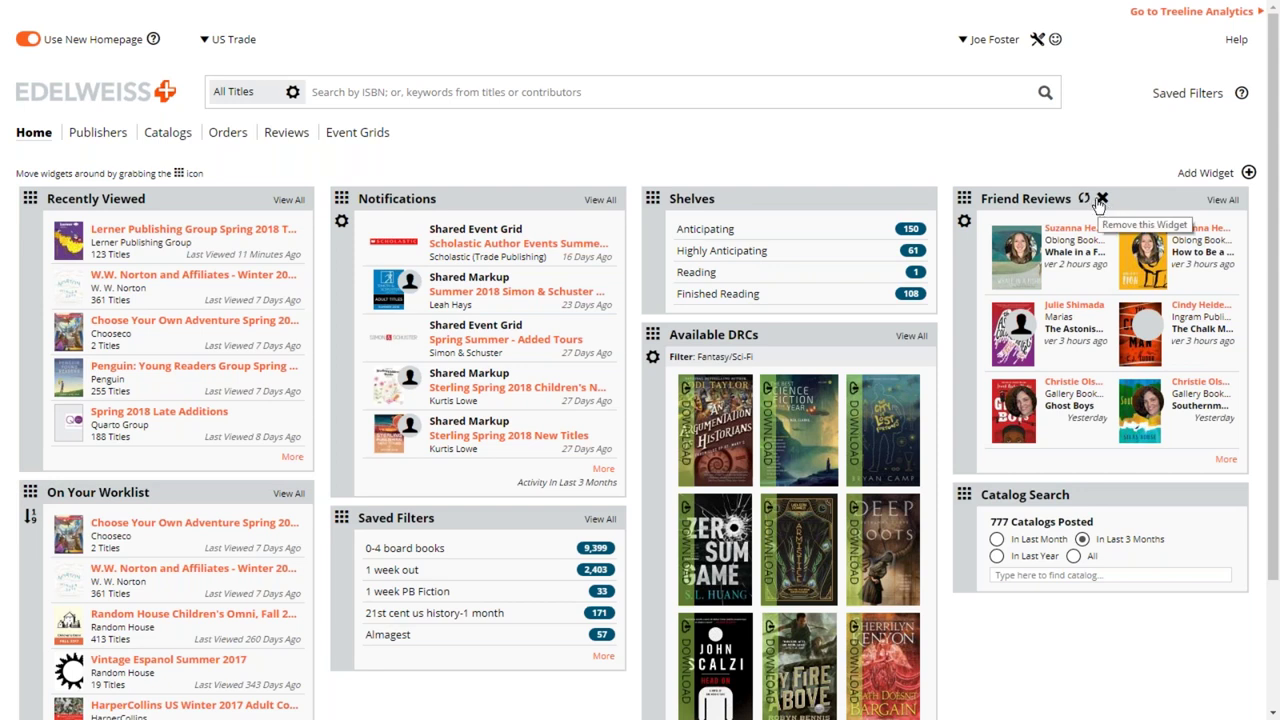
- In dashboard preferences, return Tags, Buzz, Shelves, Review Copies and People to Elements Shown, then save
left_click(1037, 40)
left_click_drag(514, 358, 538, 308)
left_click_drag(528, 384, 531, 318)
left_click_drag(550, 436, 548, 360)
mouse_move(546, 470)
left_mouse_down()
mouse_move(544, 358)
mouse_move(552, 505)
mouse_move(533, 487)
left_mouse_up()
left_click_drag(531, 468, 529, 386)
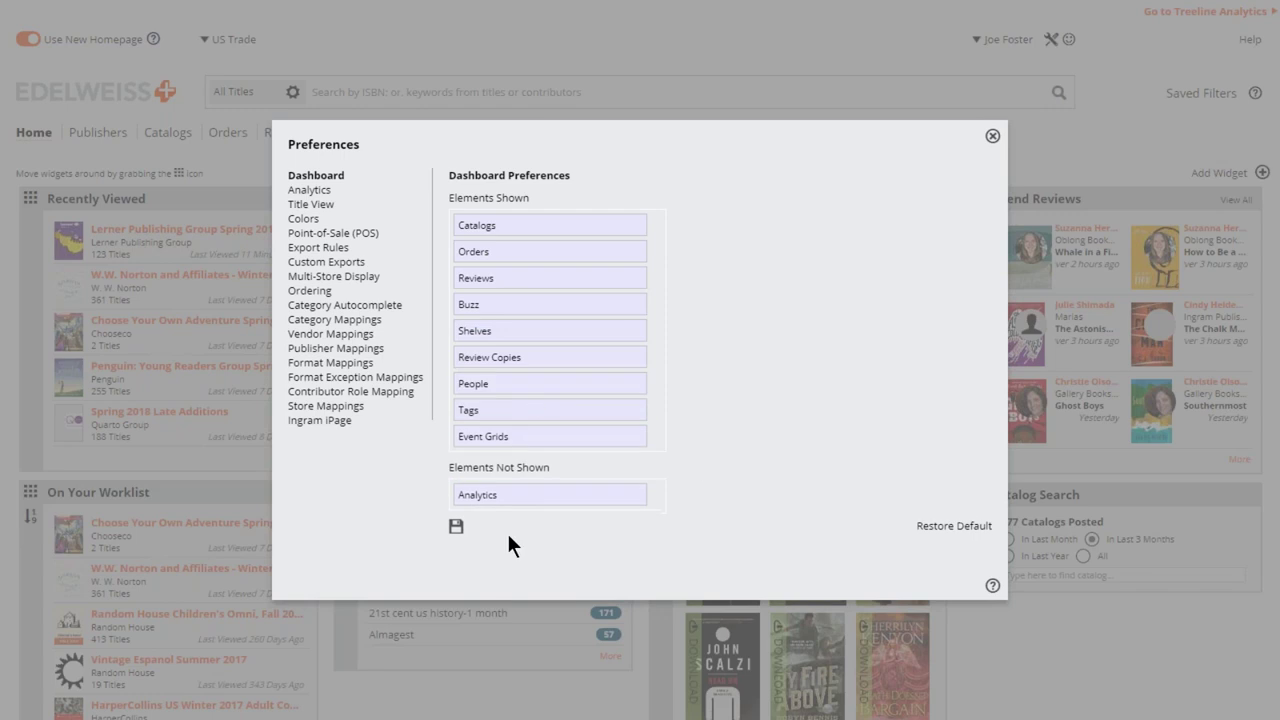
left_click(456, 527)
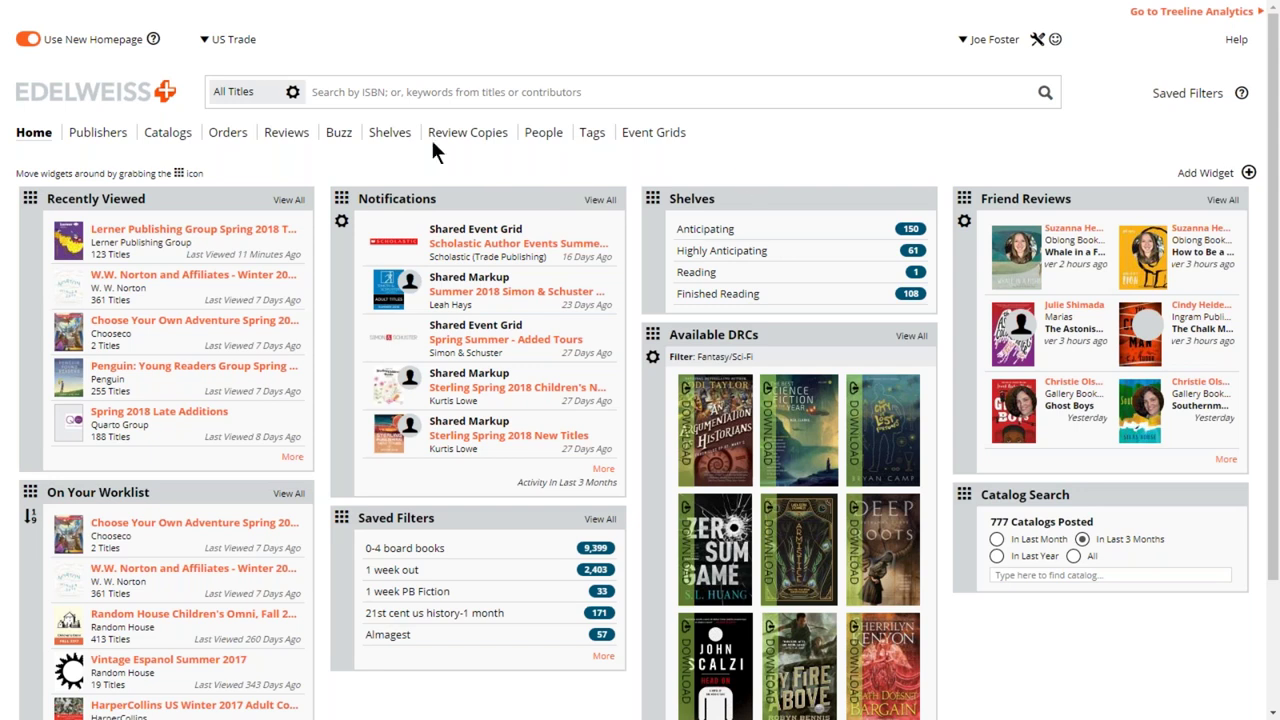
- On Review Copies, rate 'Own the Day, Own Your Life' 10 overall and submit it to Indie Next
left_click(462, 133)
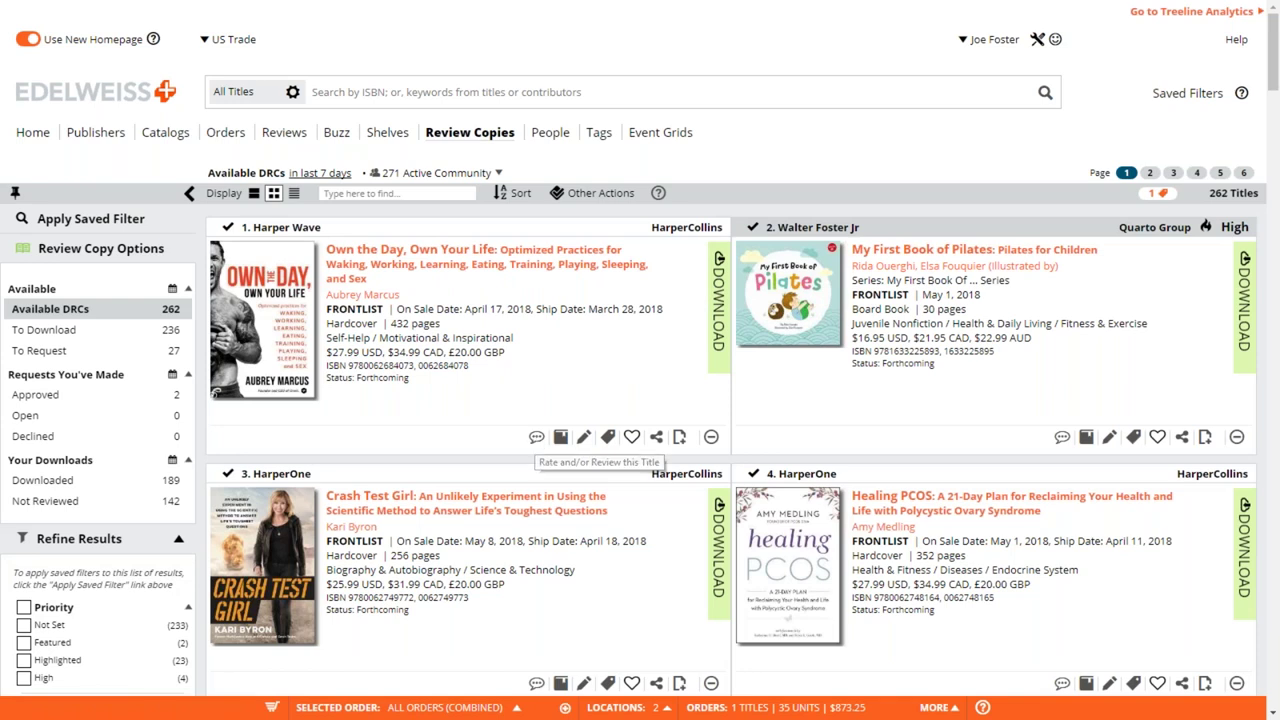
left_click(536, 437)
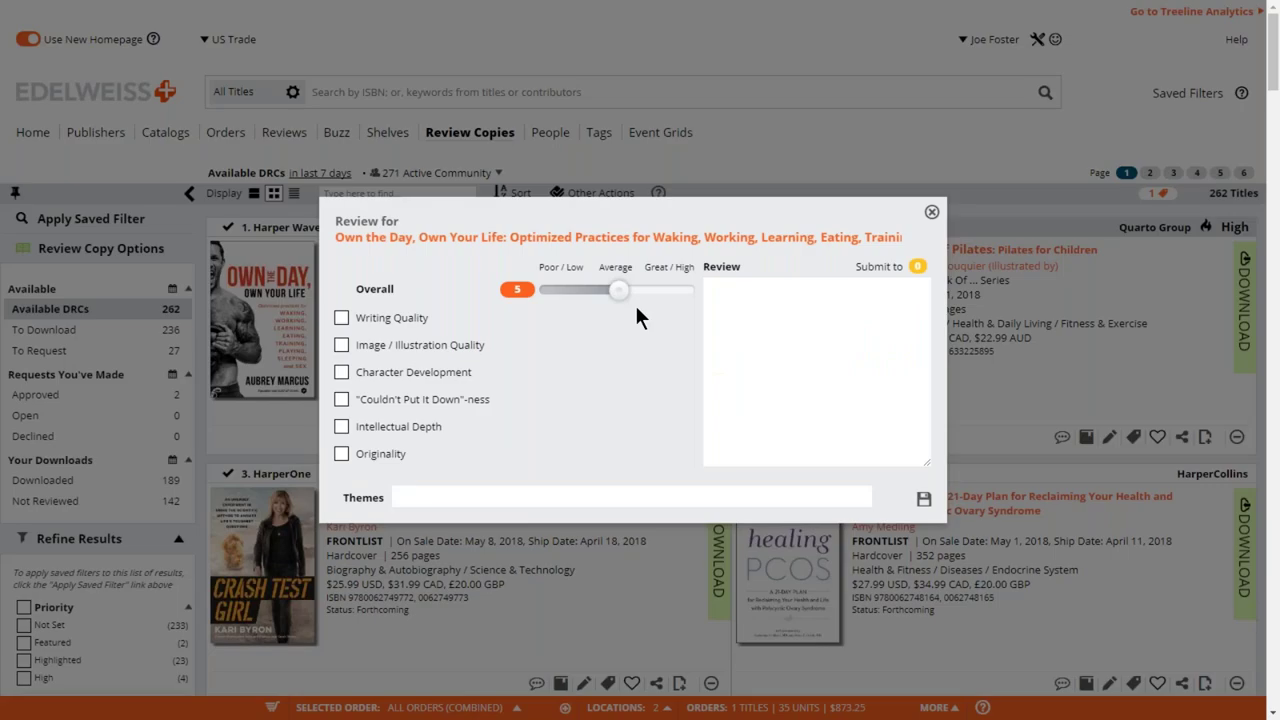
left_click_drag(620, 292, 686, 300)
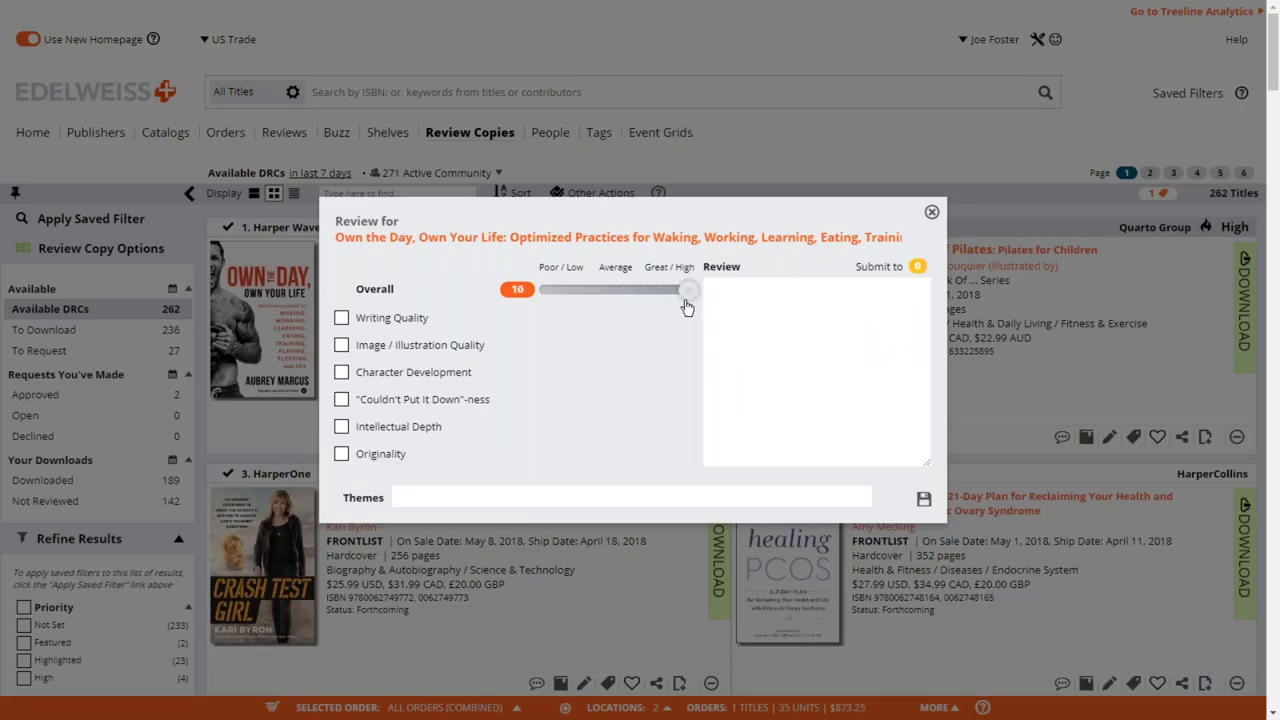
left_click(784, 303)
left_click(917, 267)
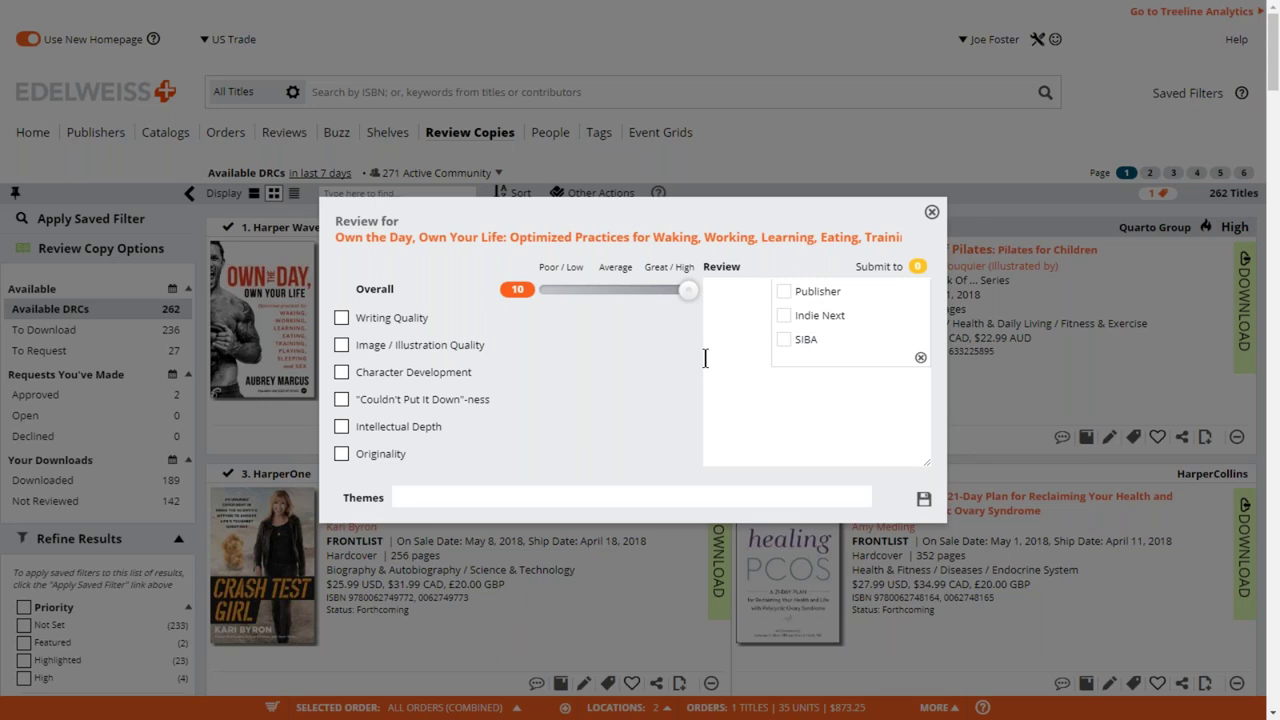
left_click(784, 316)
left_click(732, 351)
left_click(931, 214)
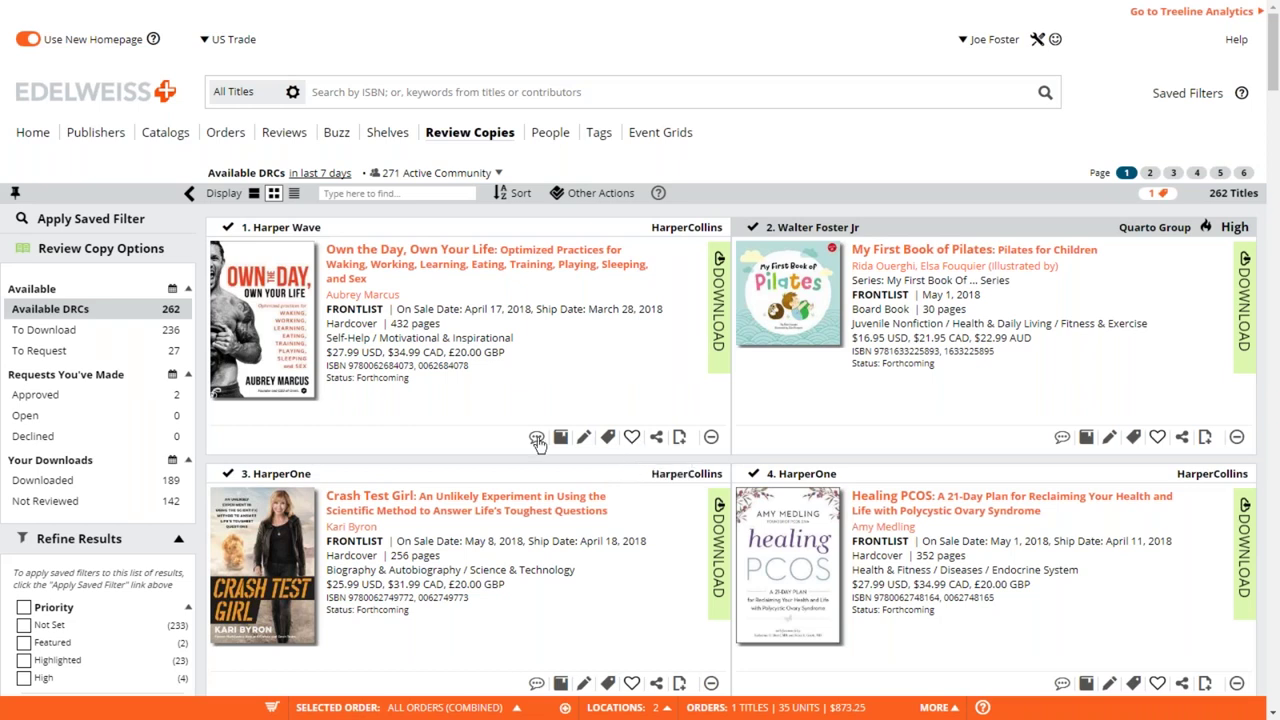
- Scroll down to Crash Test Girl and open its review form
scroll(537, 443, "down", 1)
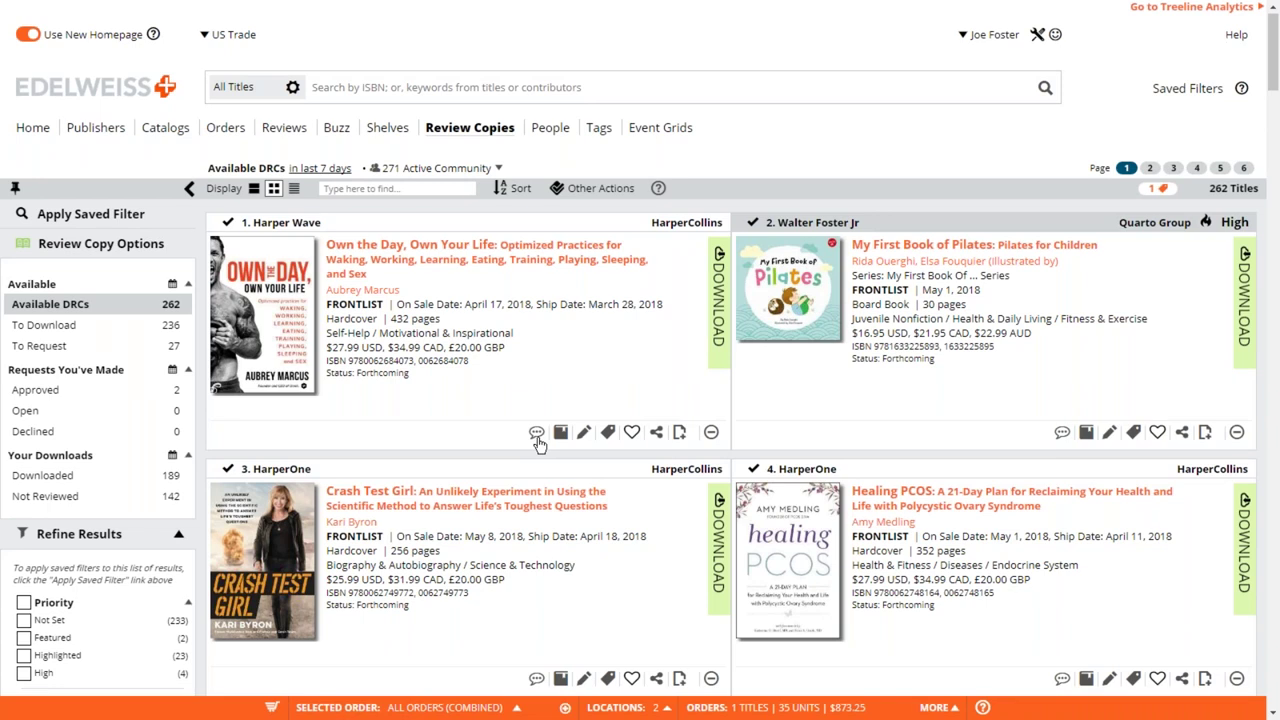
scroll(537, 443, "down", 3)
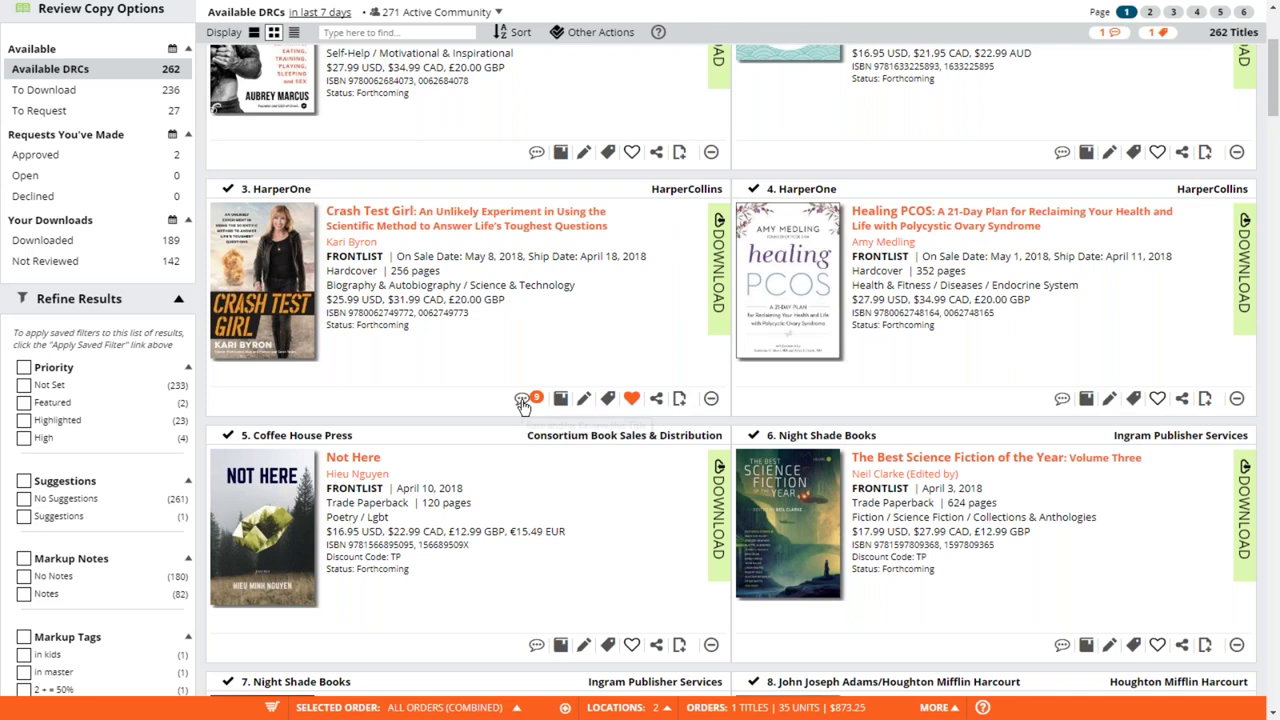
right_click(522, 403)
left_click(467, 405)
left_click(522, 398)
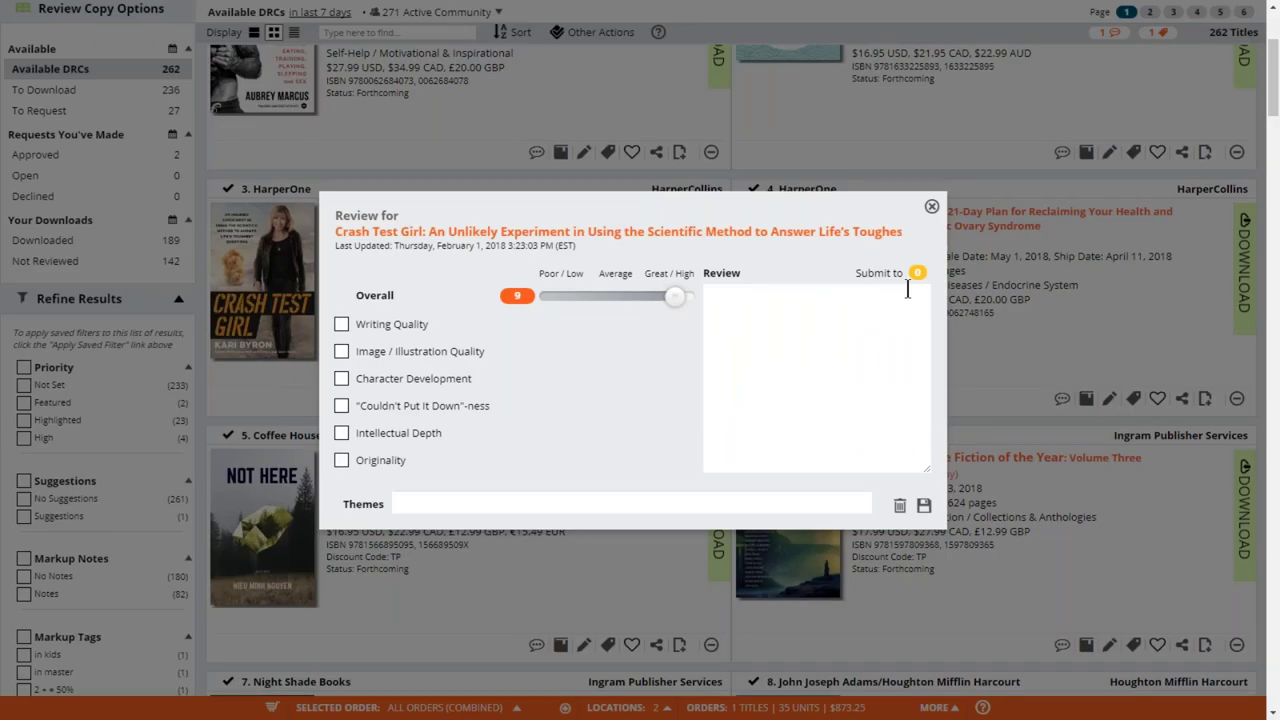
- Submit the 9-rated Crash Test Girl review to Indie Next and save it
left_click(917, 274)
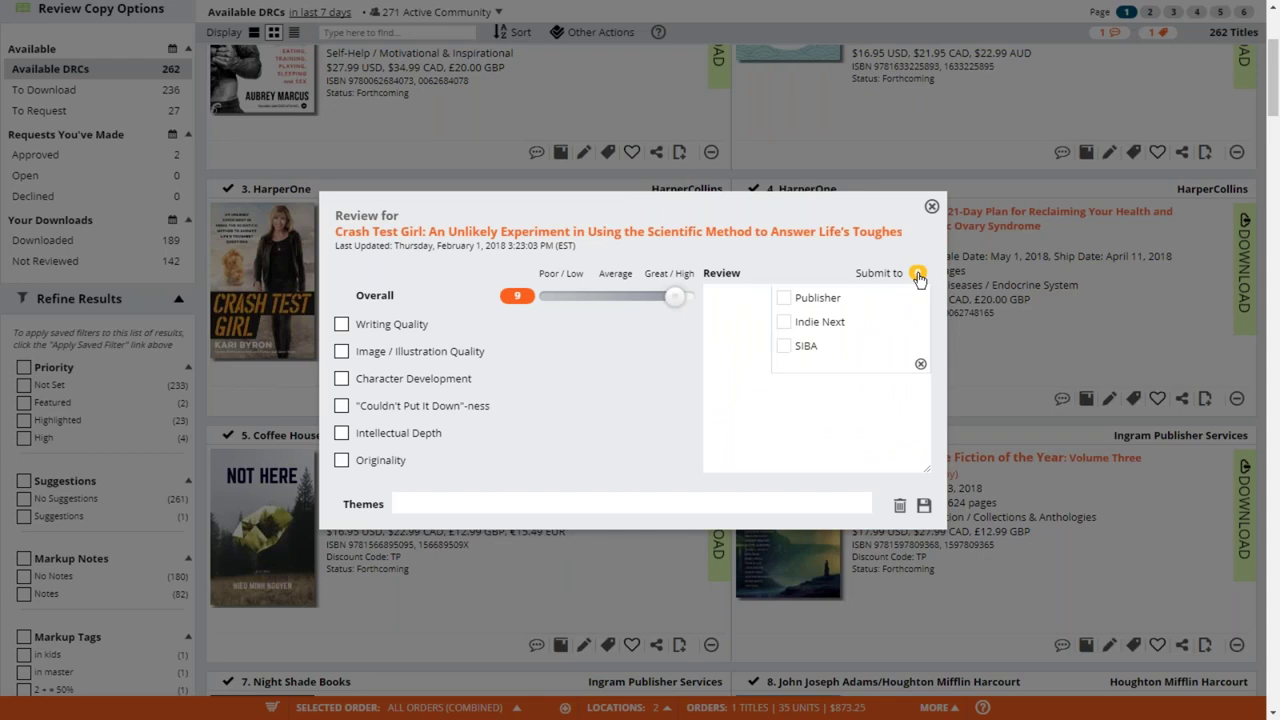
left_click(784, 322)
left_click(784, 322)
left_click(924, 507)
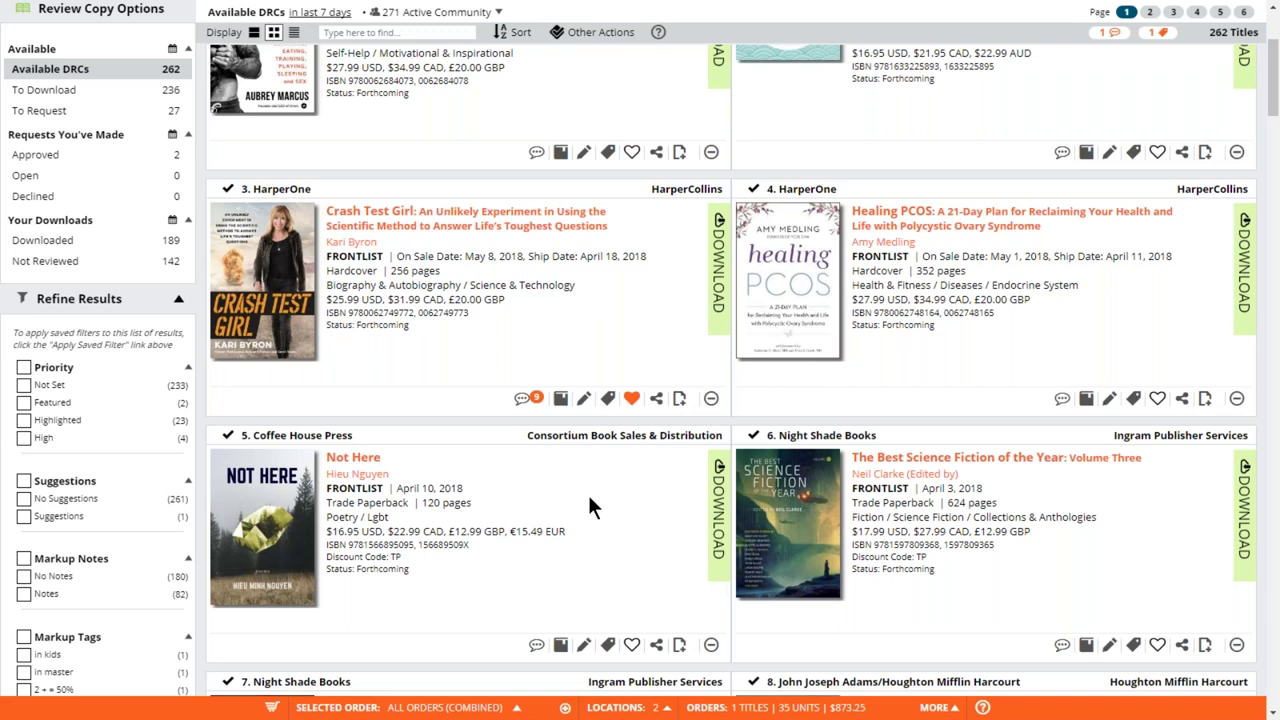
scroll(587, 507, "up", 1)
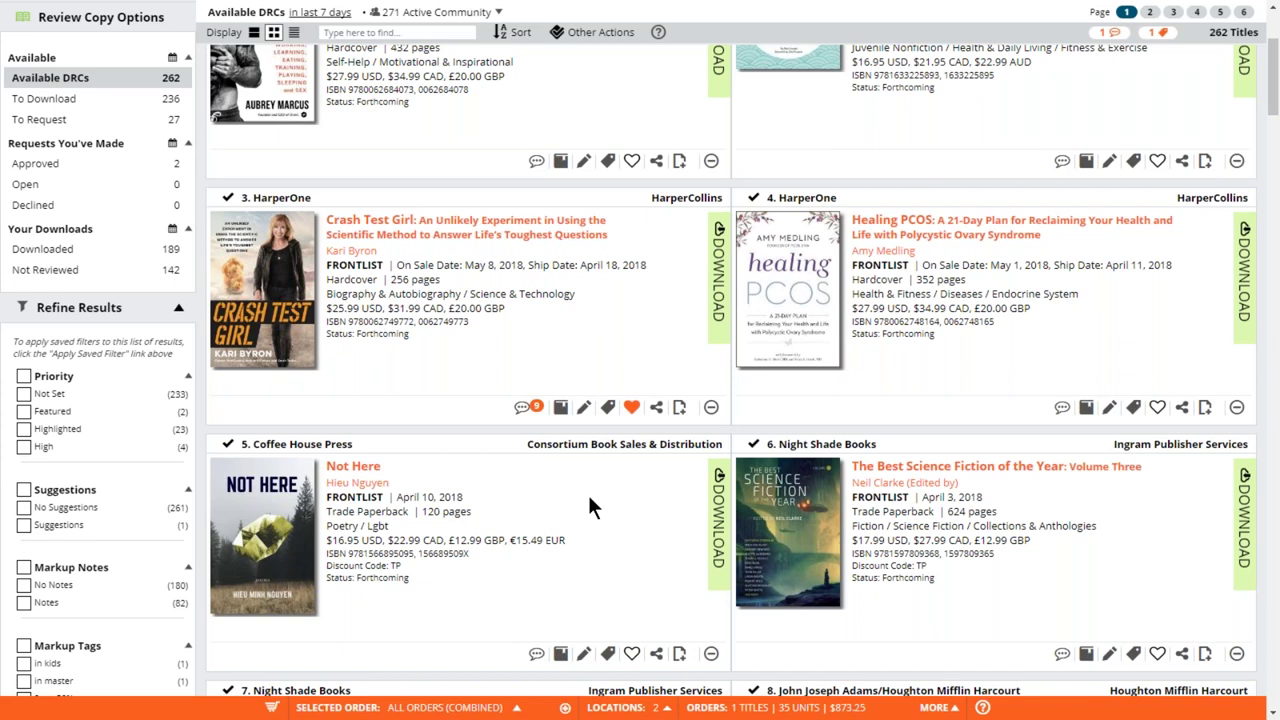
scroll(590, 507, "up", 2)
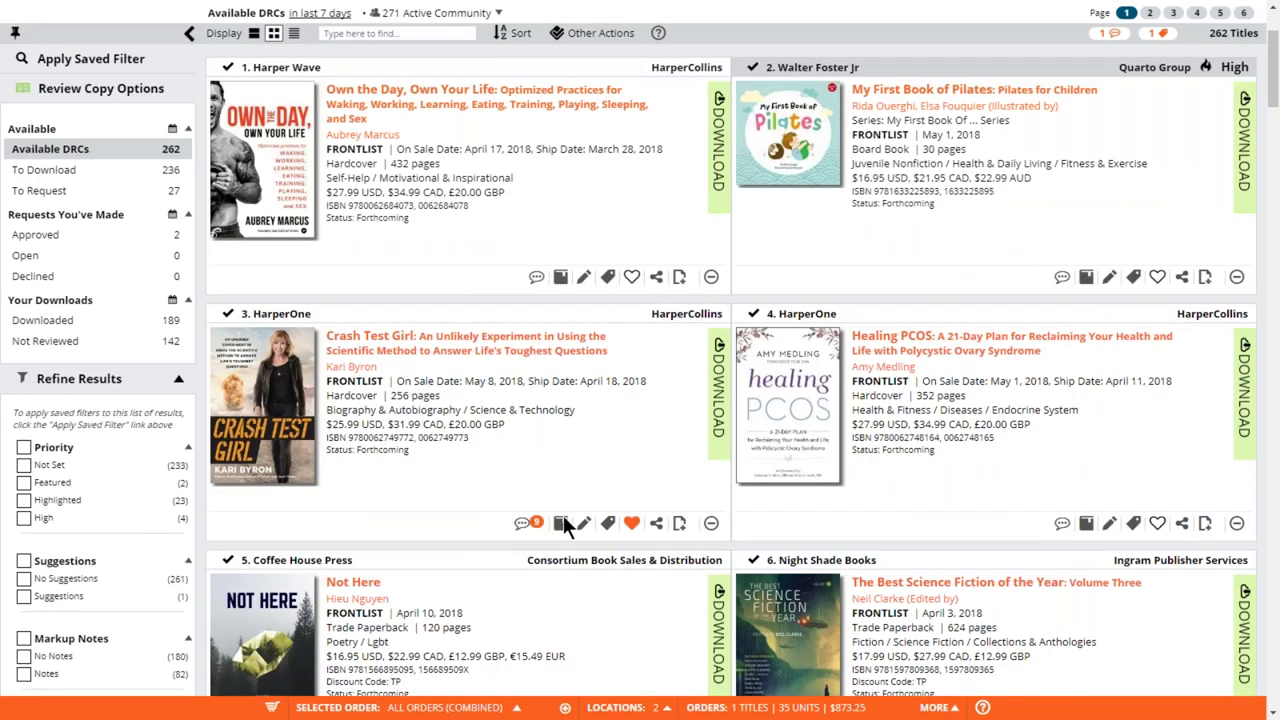
- Shelve Crash Test Girl as Finished Reading and go to the Buzz page
left_click(561, 524)
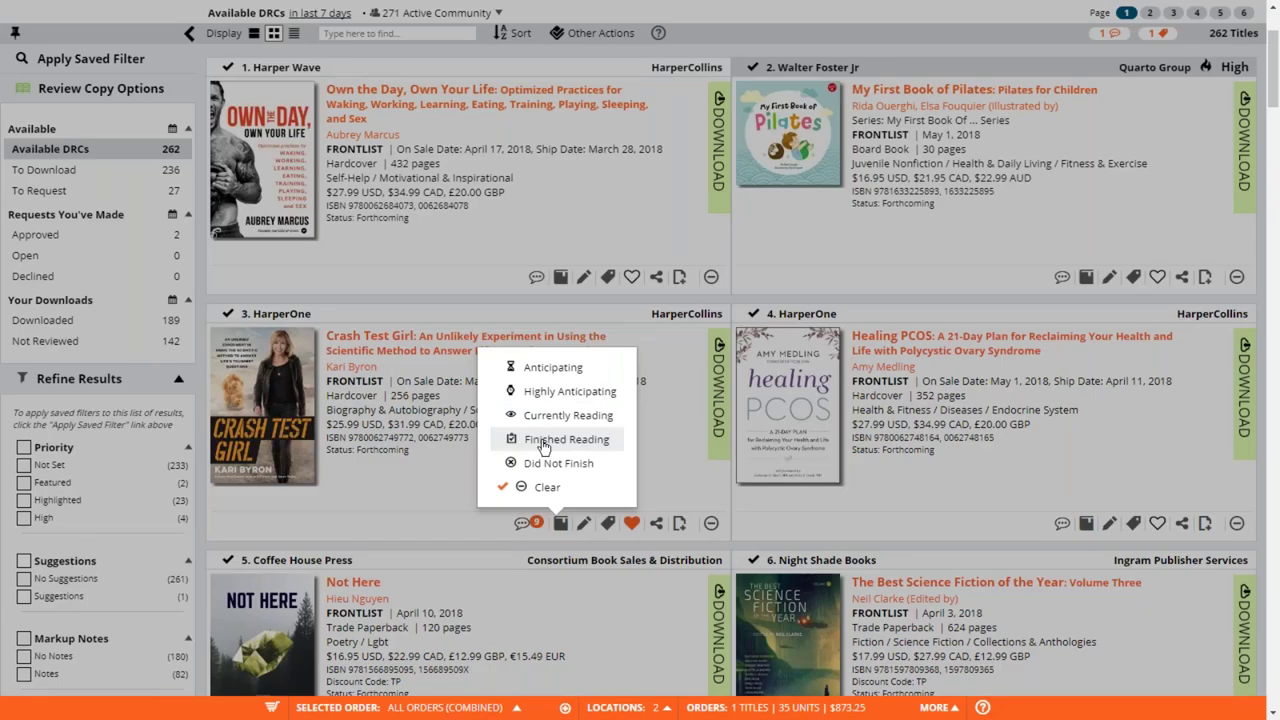
left_click(543, 446)
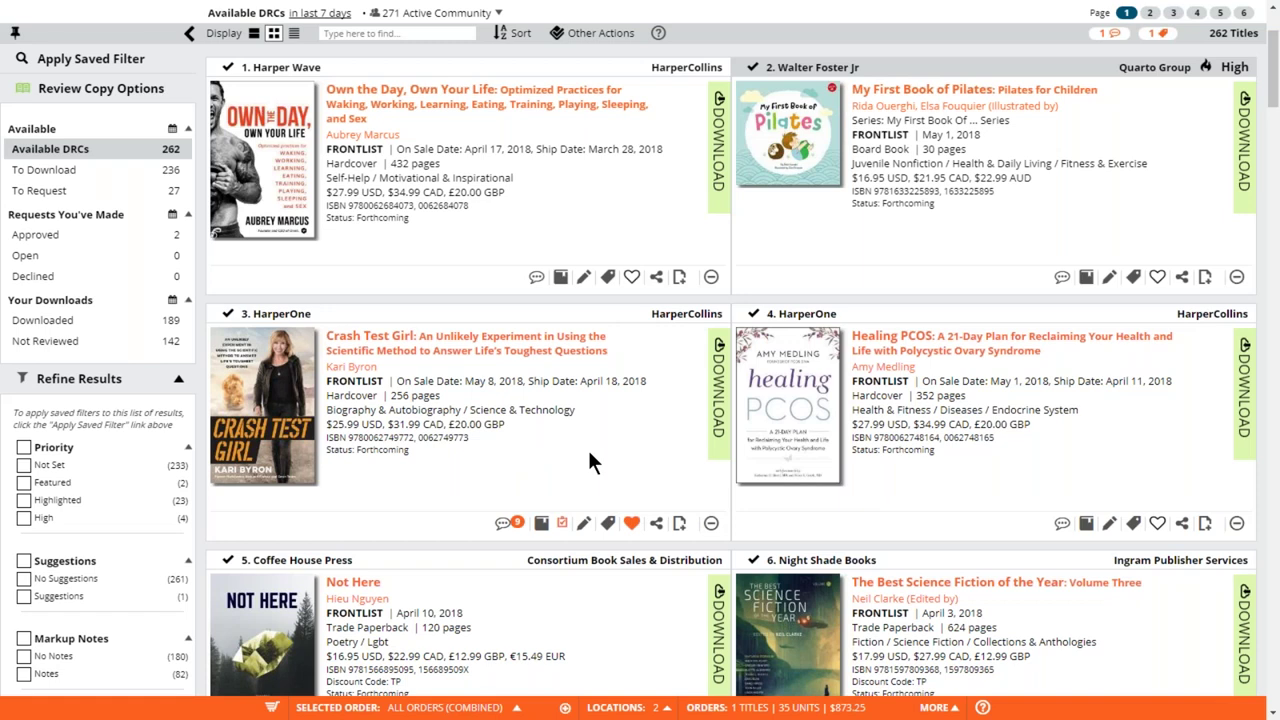
scroll(589, 453, "up", 2)
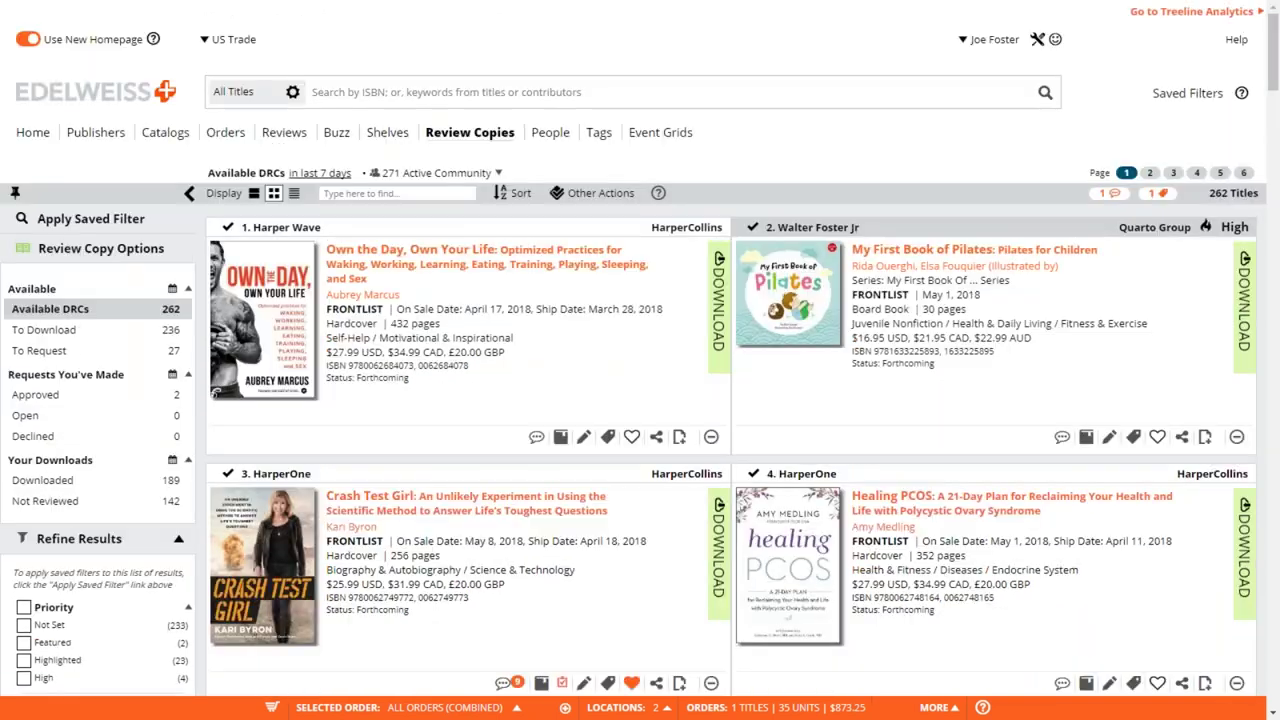
left_click(337, 136)
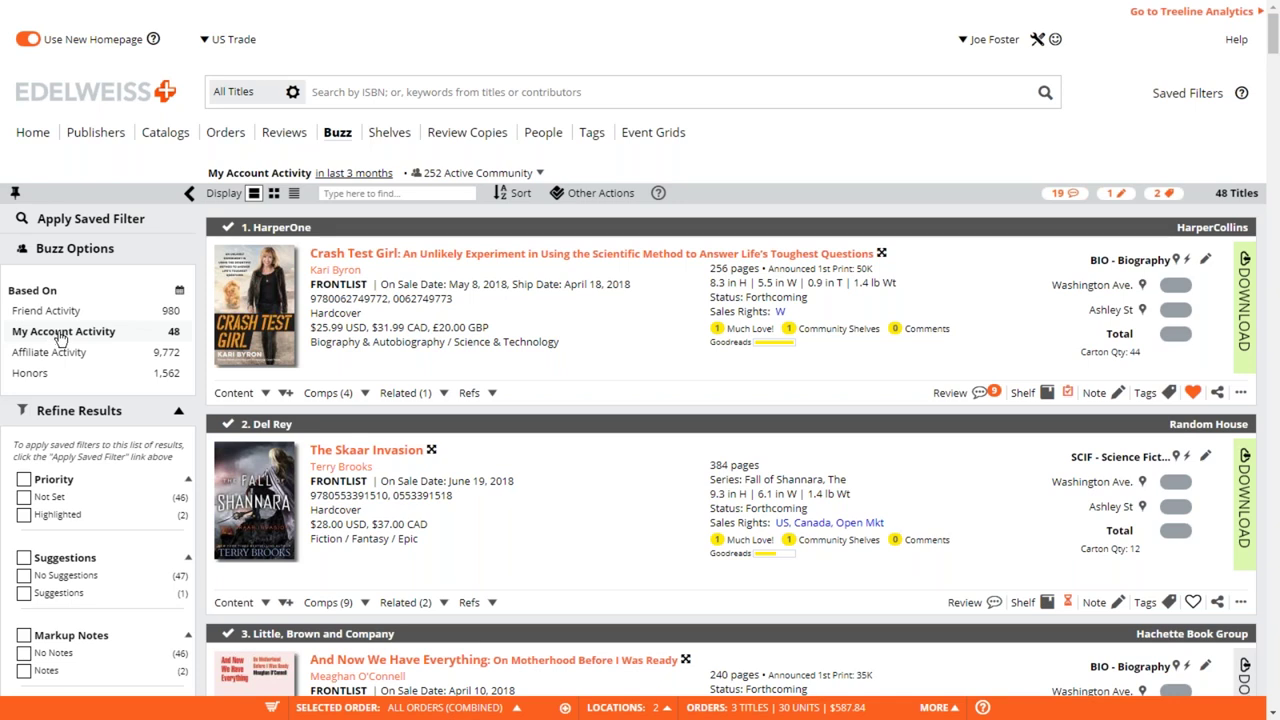
- Reverse the sort on My Account Activity Buzz, then switch to Friend Activity's 980 titles
left_click(60, 338)
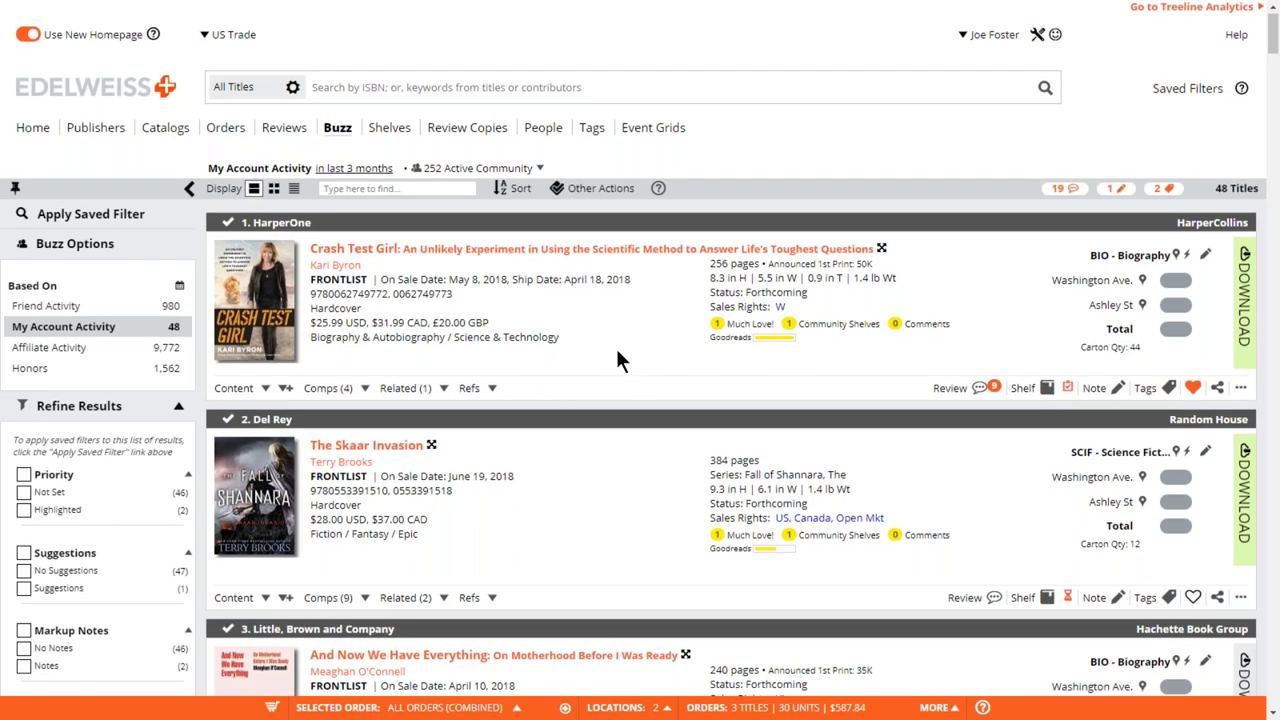
scroll(617, 360, "down", 1)
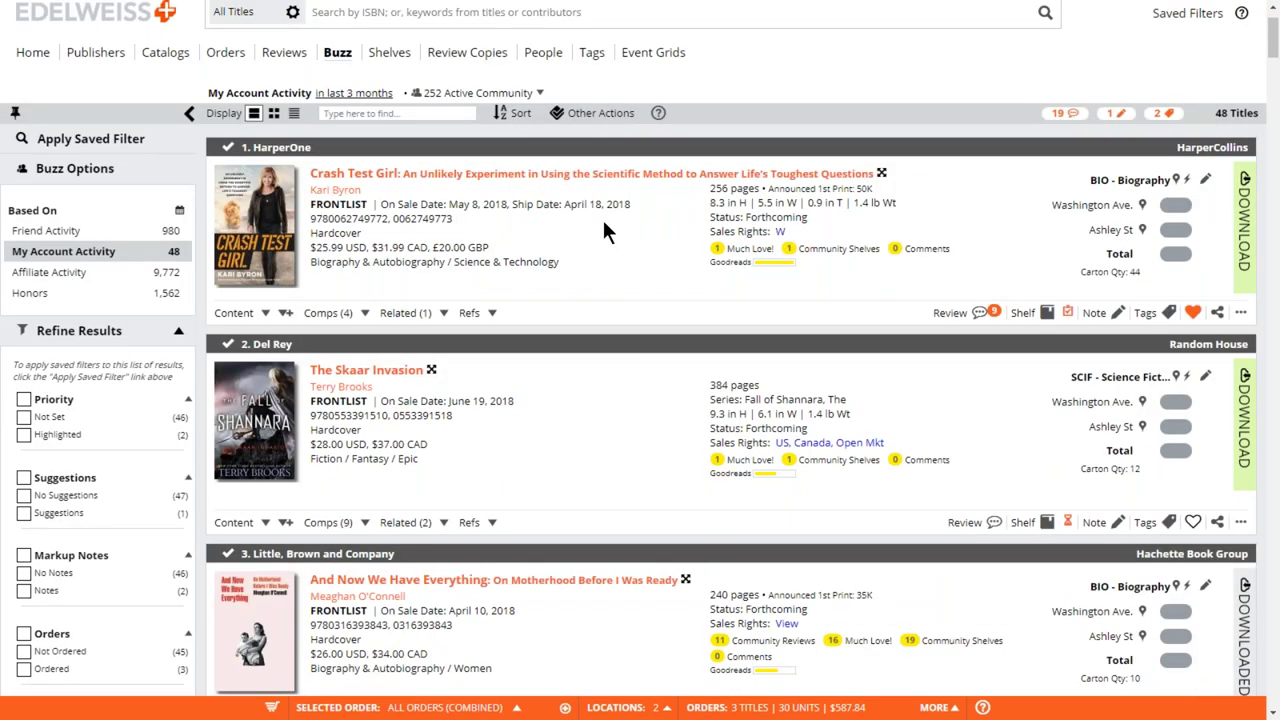
left_click(515, 113)
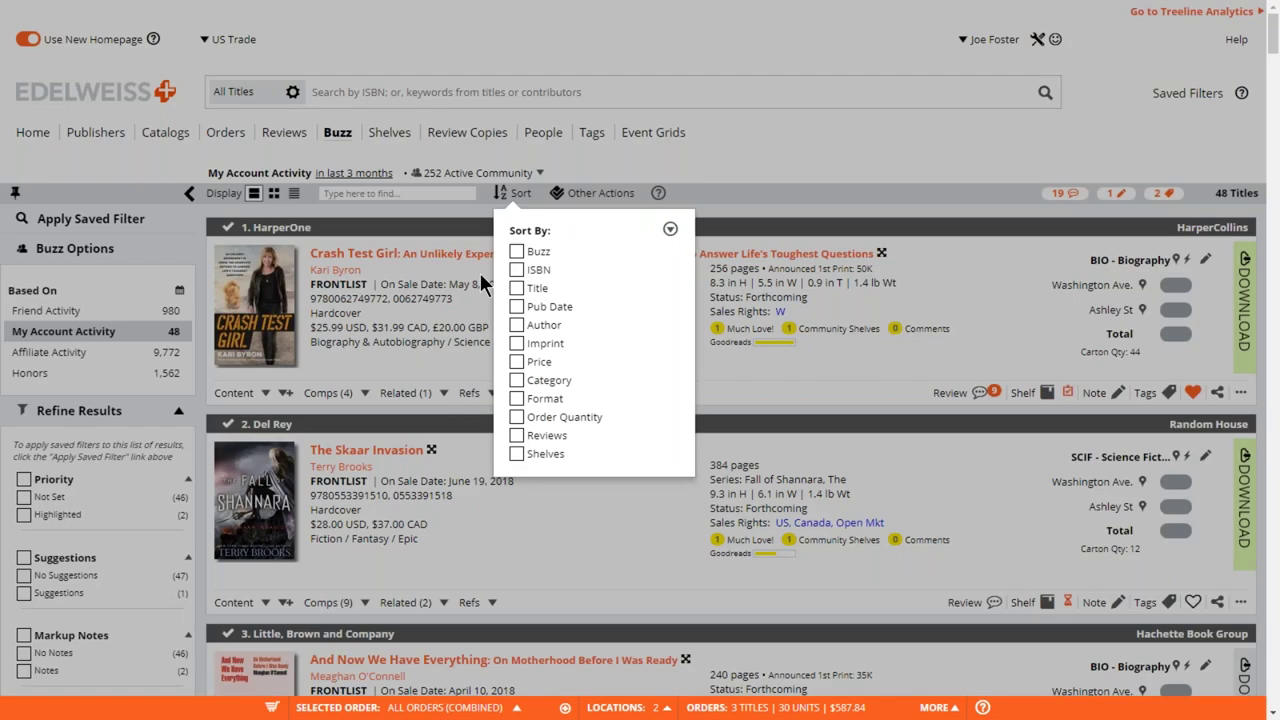
left_click(670, 229)
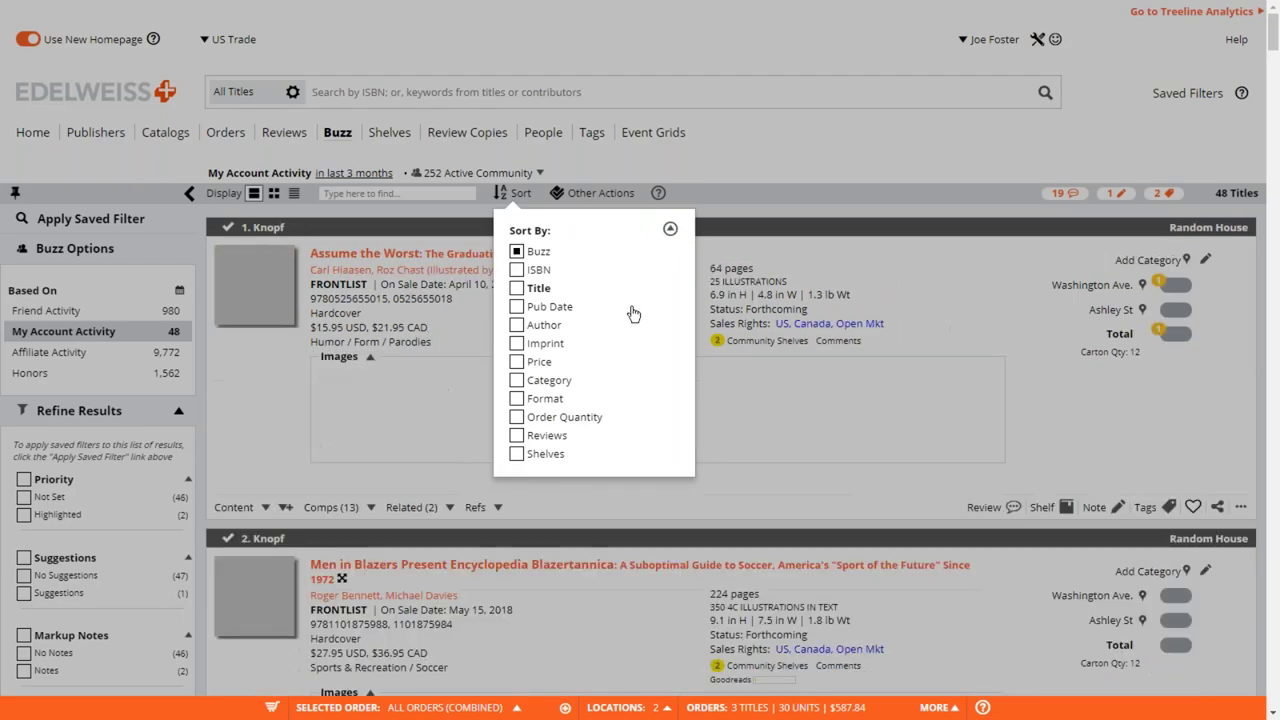
left_click(251, 443)
left_click(68, 314)
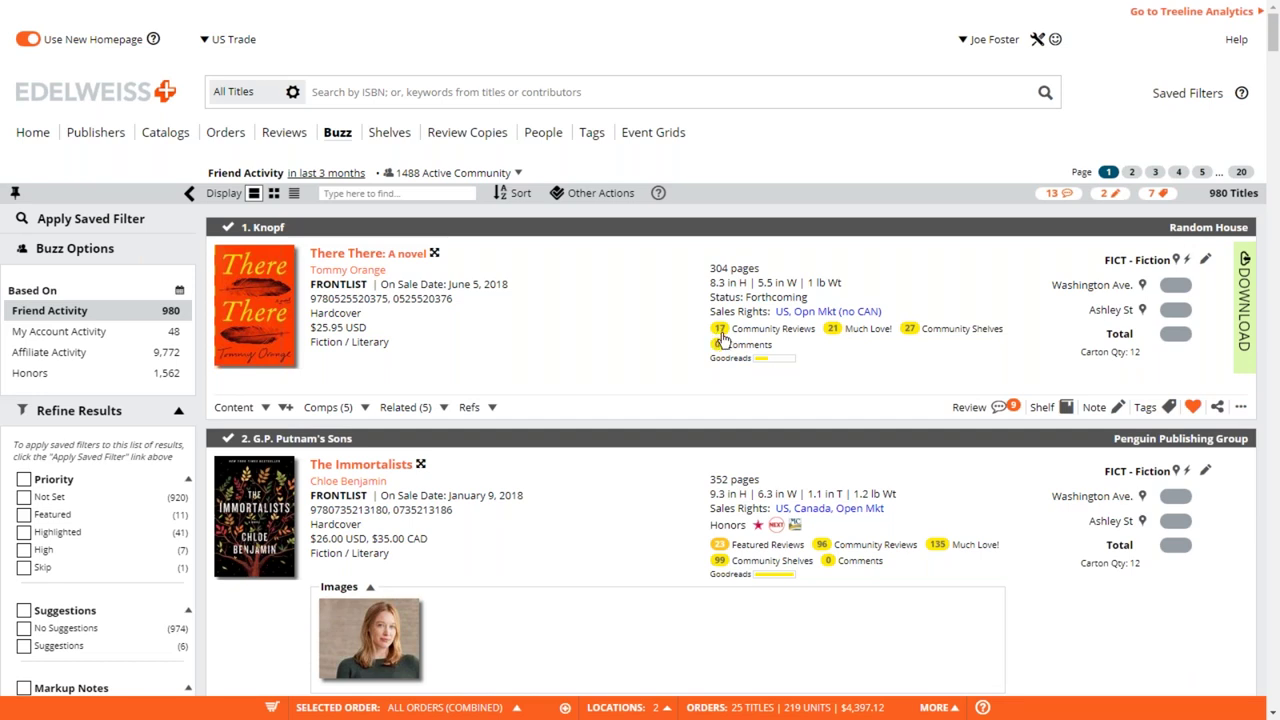
left_click(721, 330)
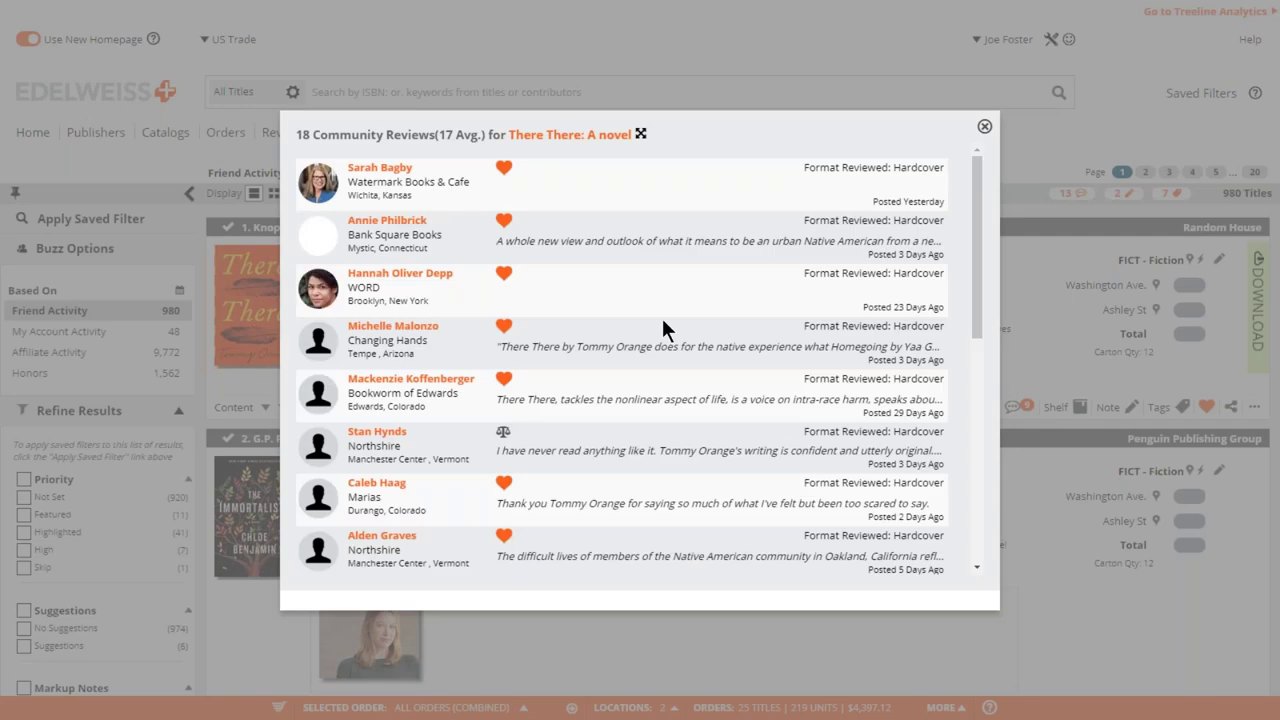
left_click(984, 130)
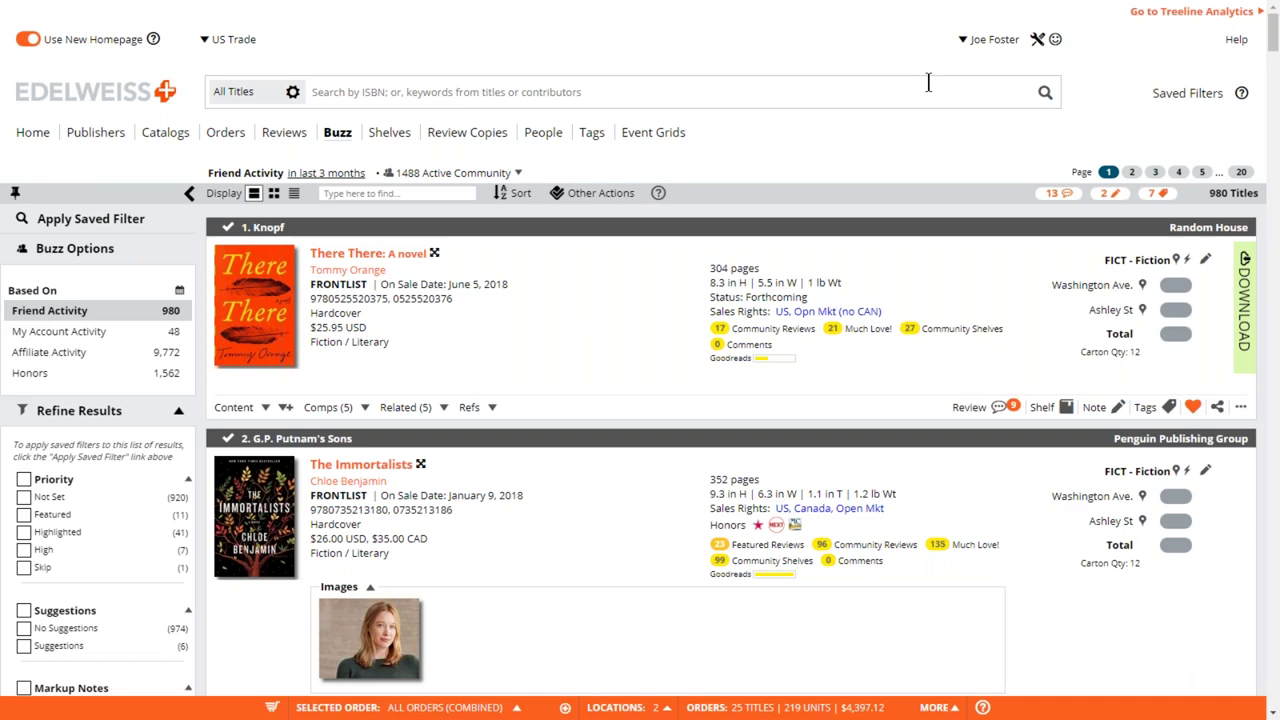
- Open Manage Affiliations from the profile, start an ABA affiliation, and cancel its validation-code prompt
left_click(987, 44)
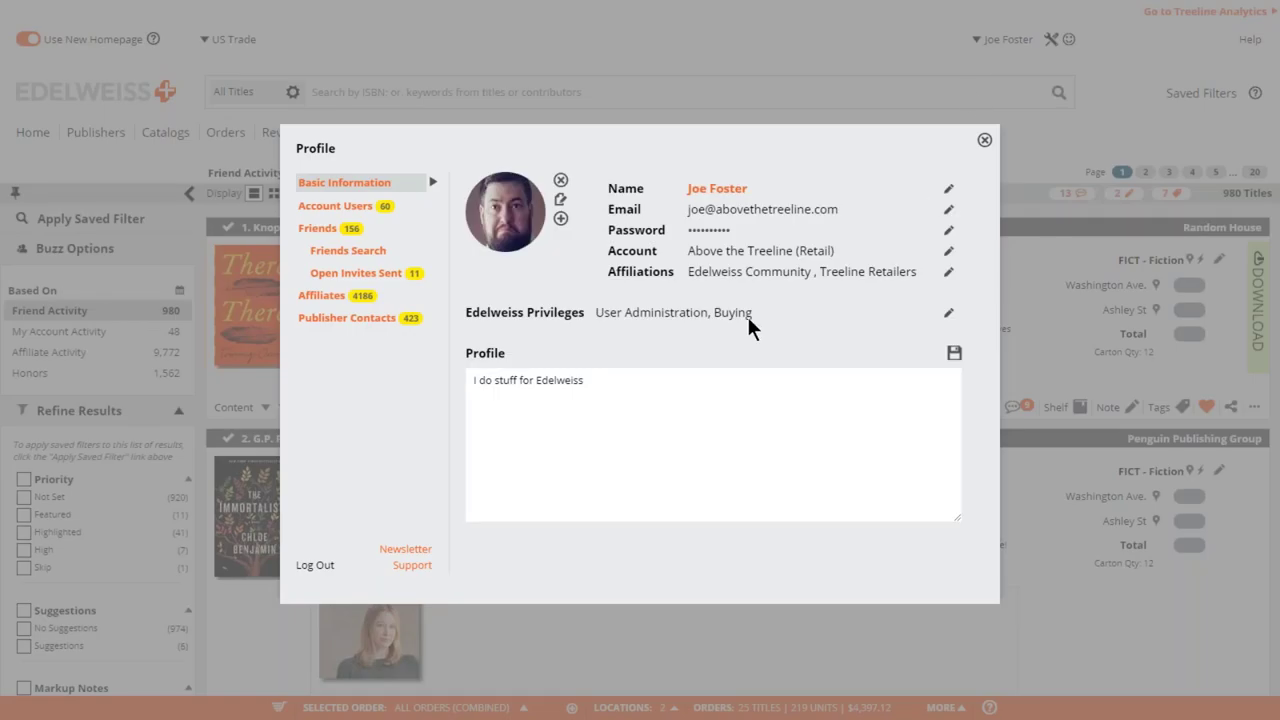
left_click_drag(607, 271, 672, 268)
left_click(949, 275)
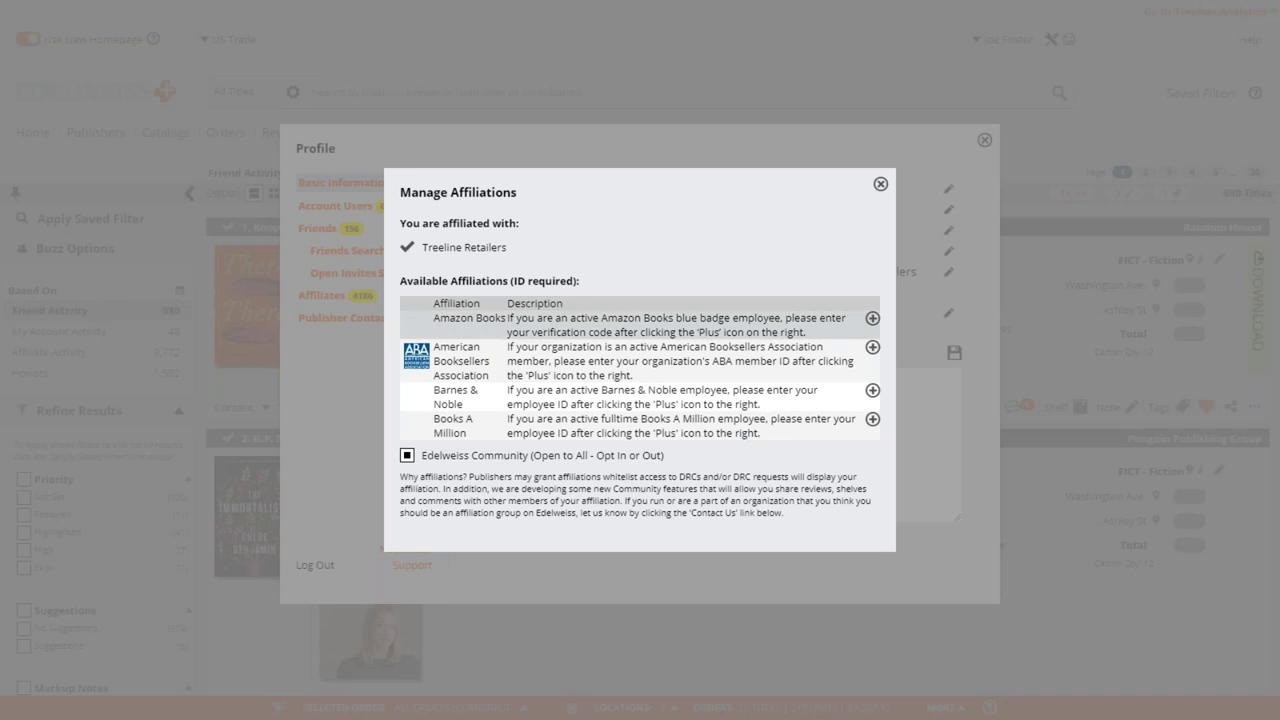
left_click(872, 348)
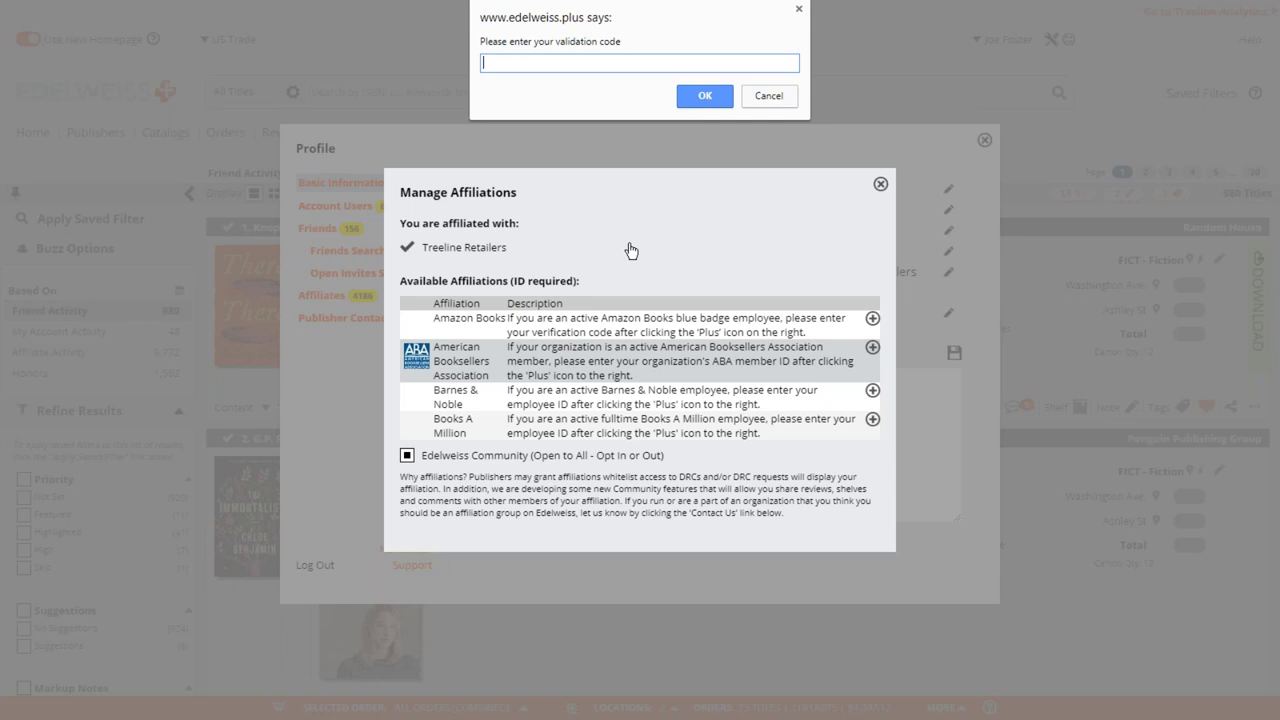
left_click(768, 95)
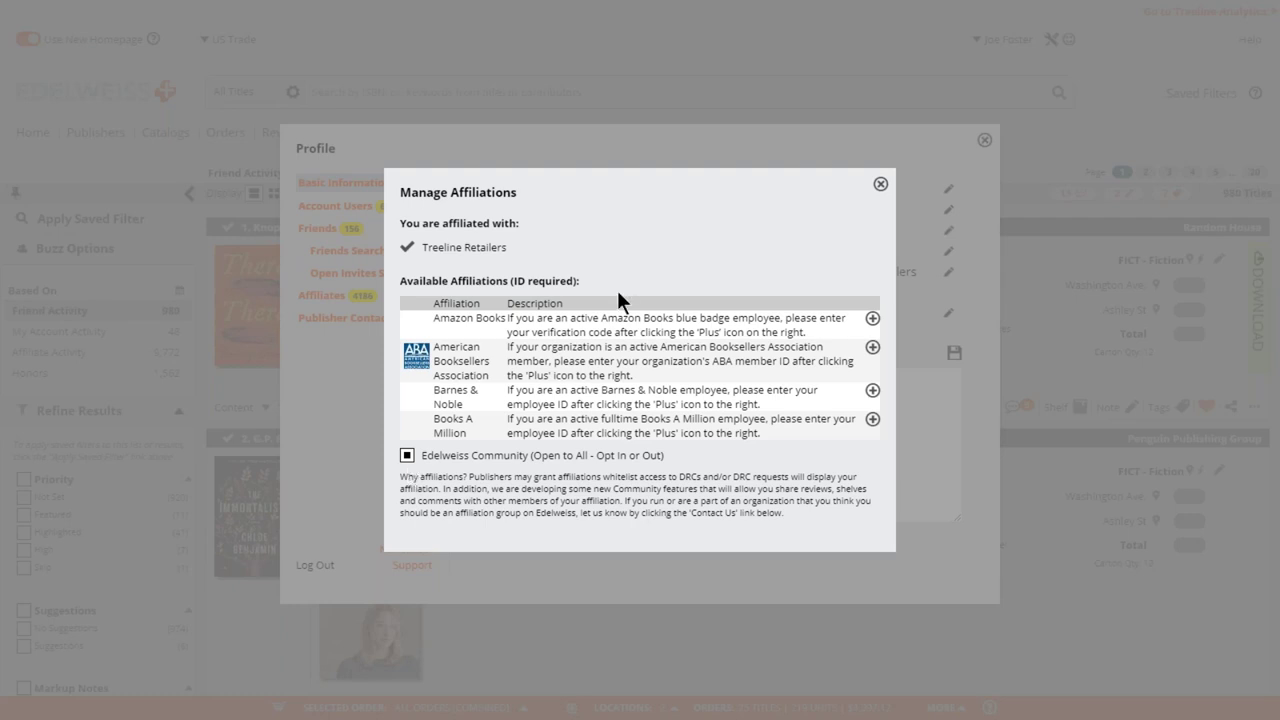
- Close Manage Affiliations and search Friends for the Above the Treeline support colleague by name
left_click(880, 184)
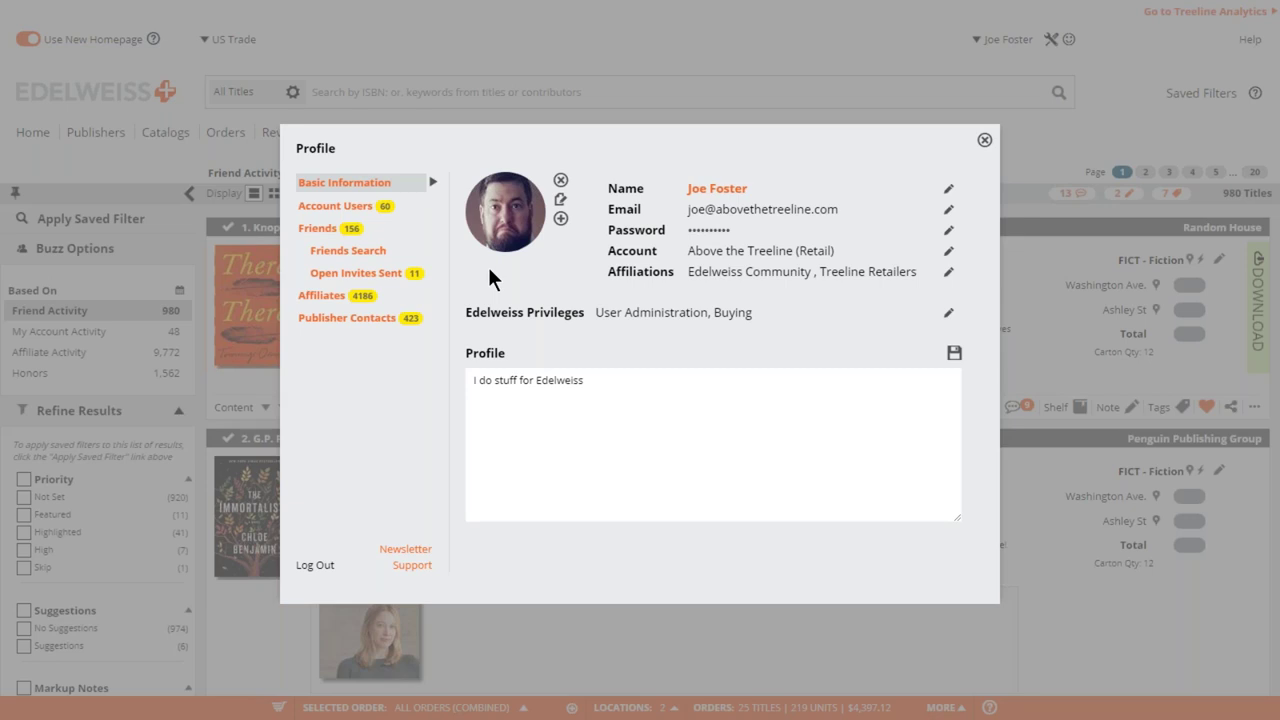
left_click(325, 258)
left_click(531, 190)
key("Return")
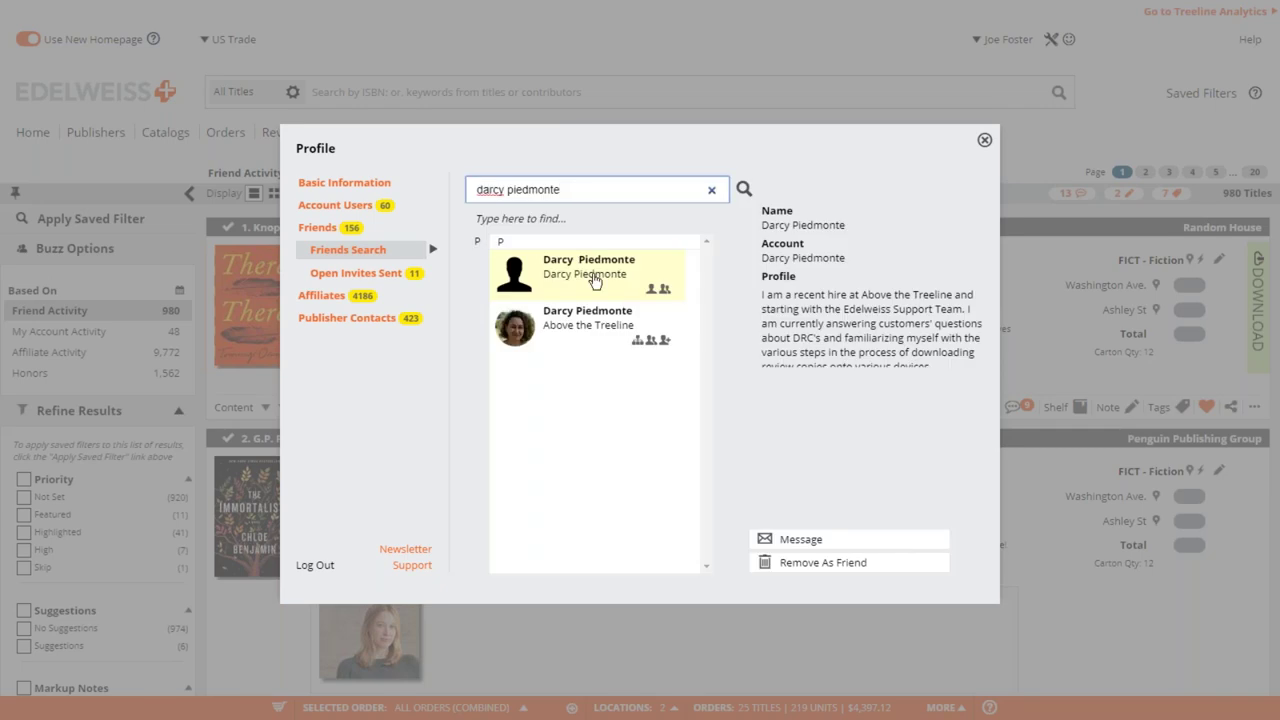
- Send the Above the Treeline colleague a friend invitation from their profile, then close it
left_click(607, 327)
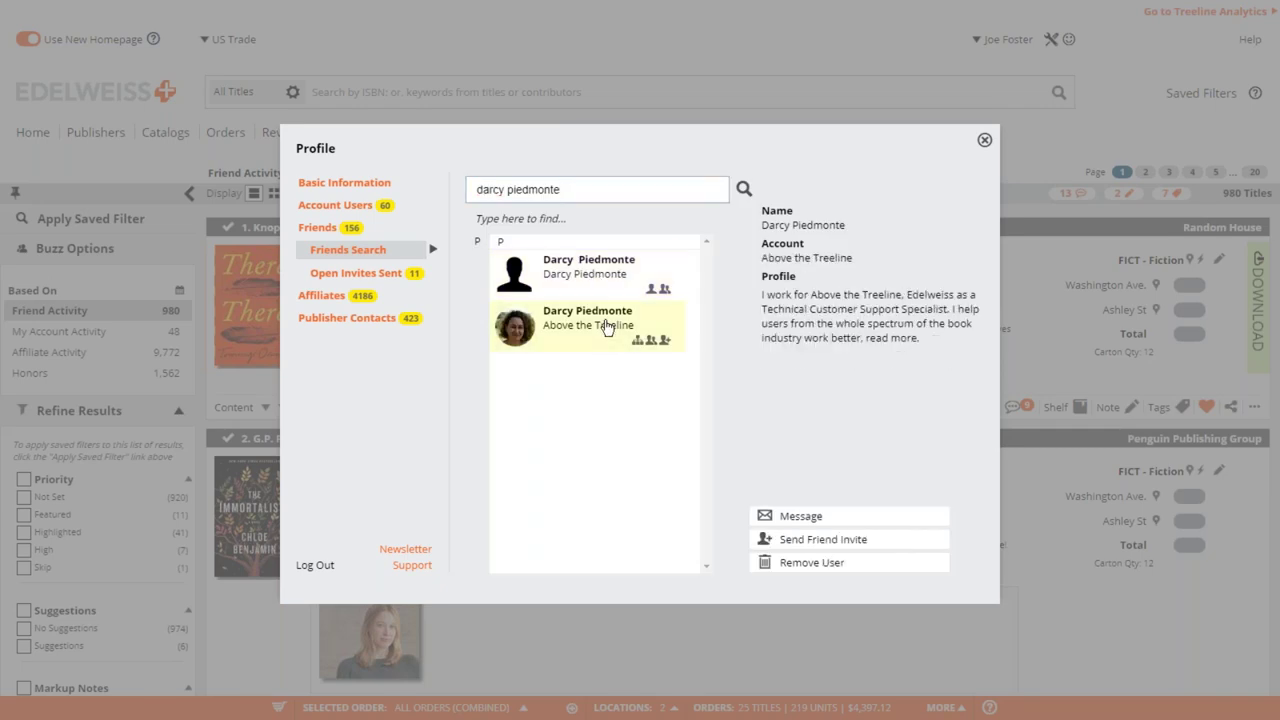
left_click(798, 540)
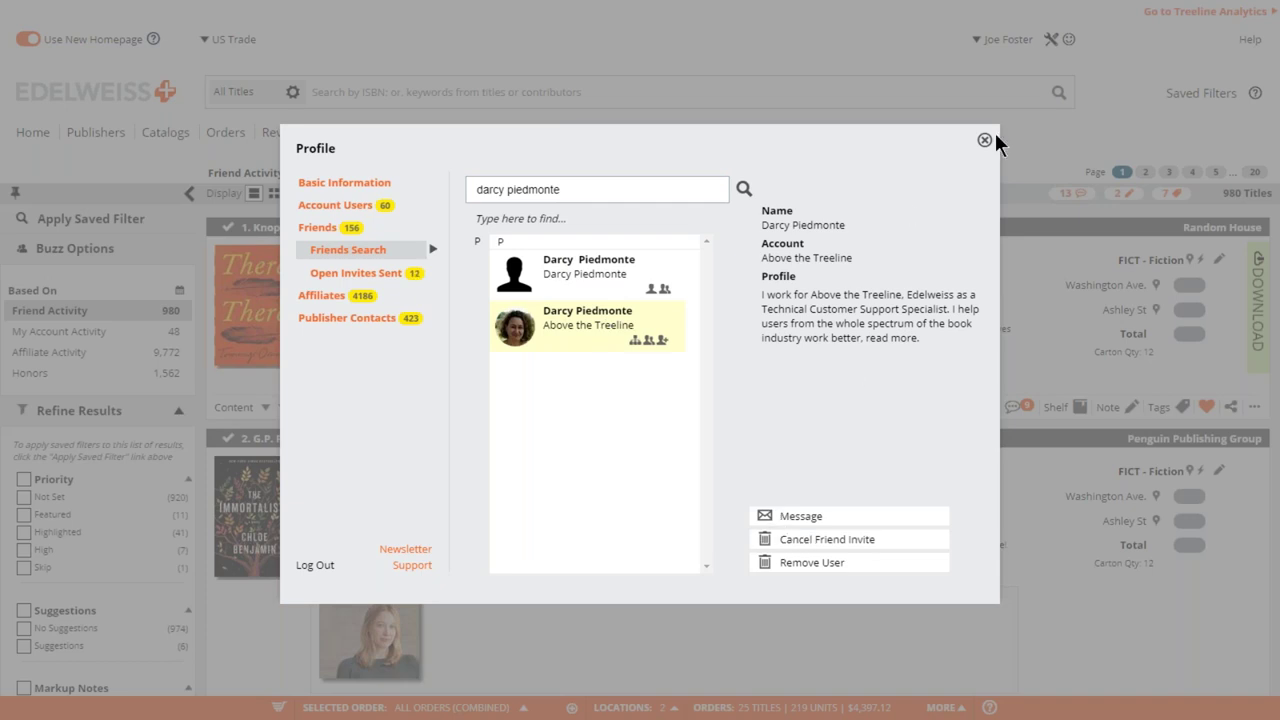
left_click(988, 140)
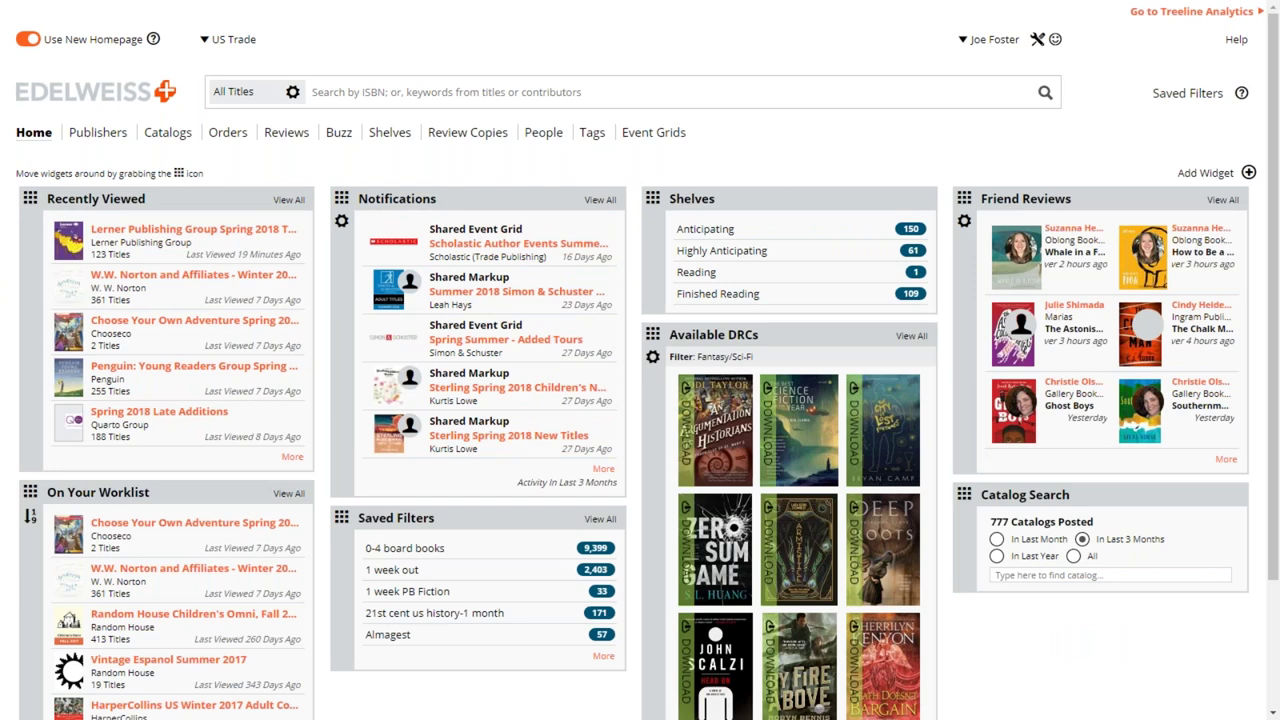
- Open the W.W. Norton Winter 2017 catalog from Recently Viewed and scroll through its titles
left_click(170, 280)
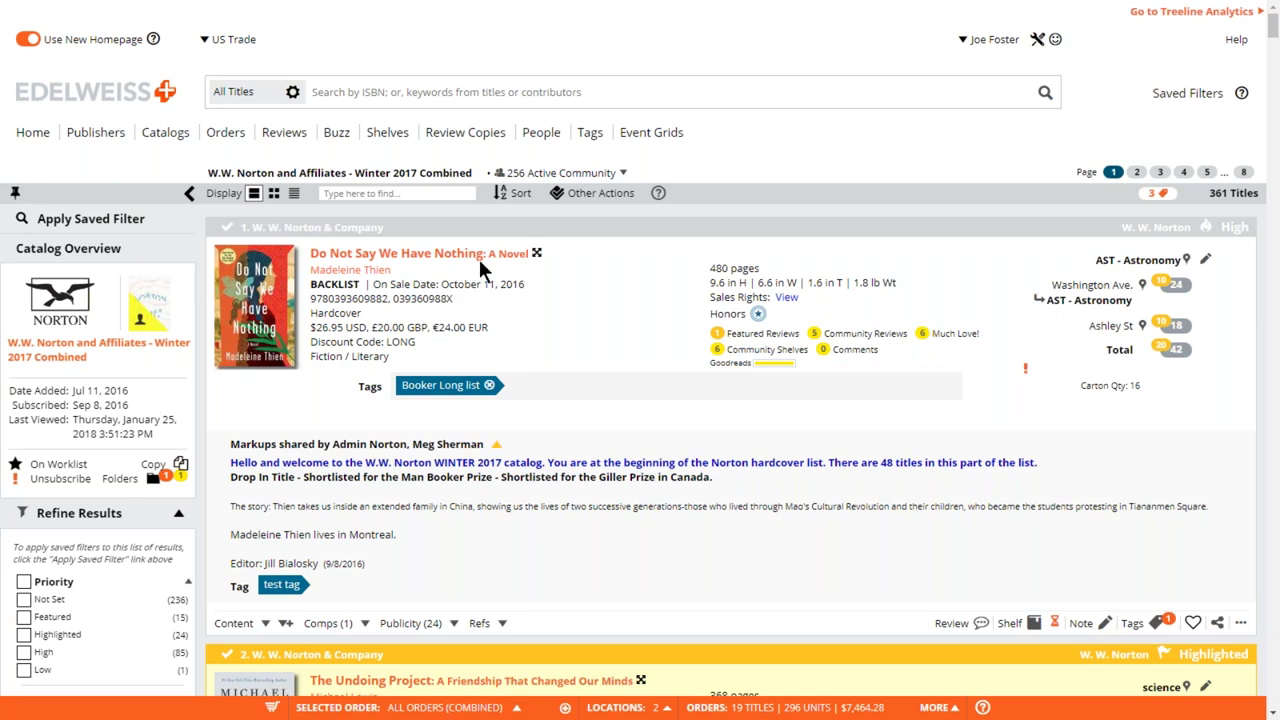
scroll(632, 260, "down", 1)
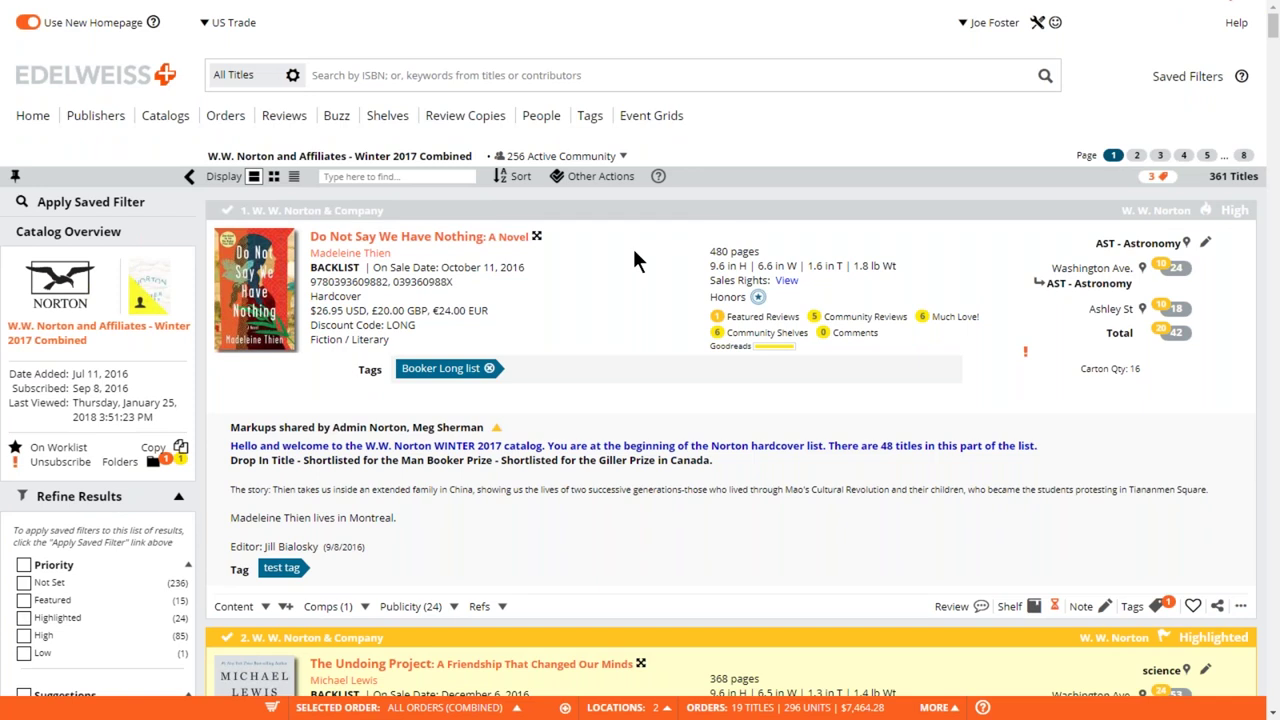
scroll(632, 260, "down", 1)
scroll(634, 252, "down", 3)
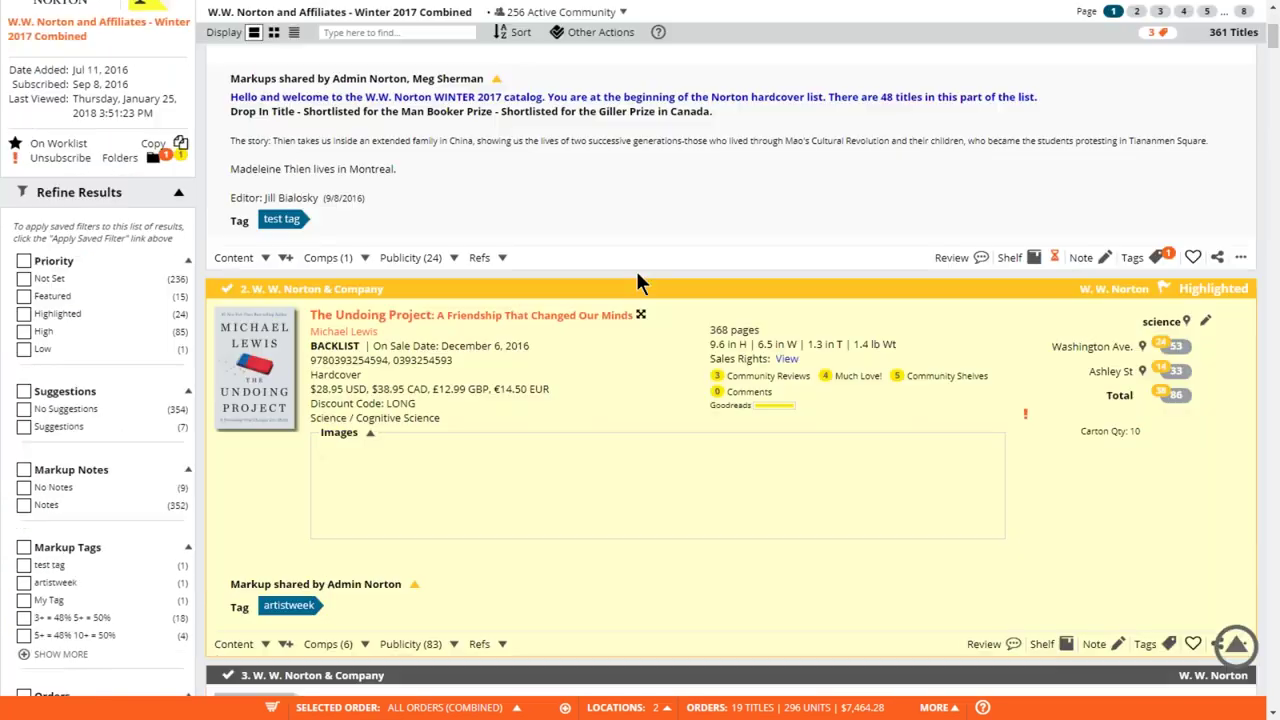
scroll(636, 271, "up", 4)
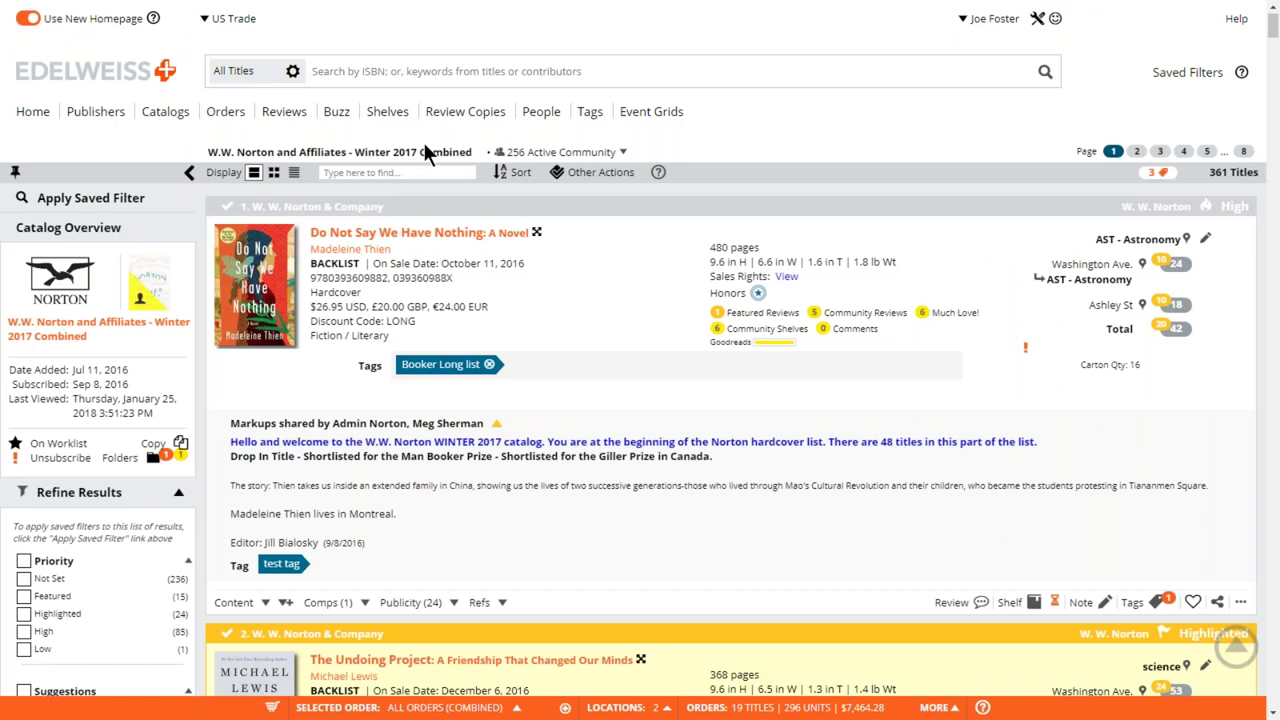
scroll(560, 250, "up", 1)
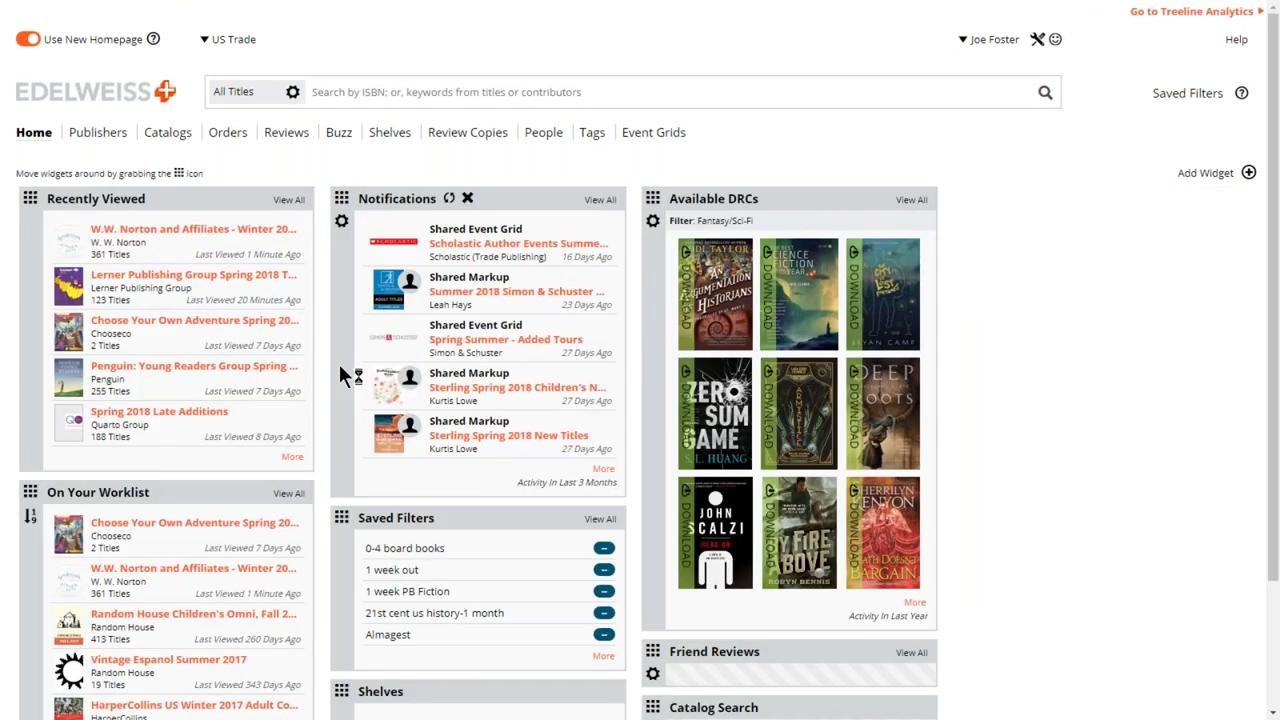
- Open Penguin: Young Readers Group Spring 2018, collapse Love's images and review its newsletter $50 note
left_click(150, 280)
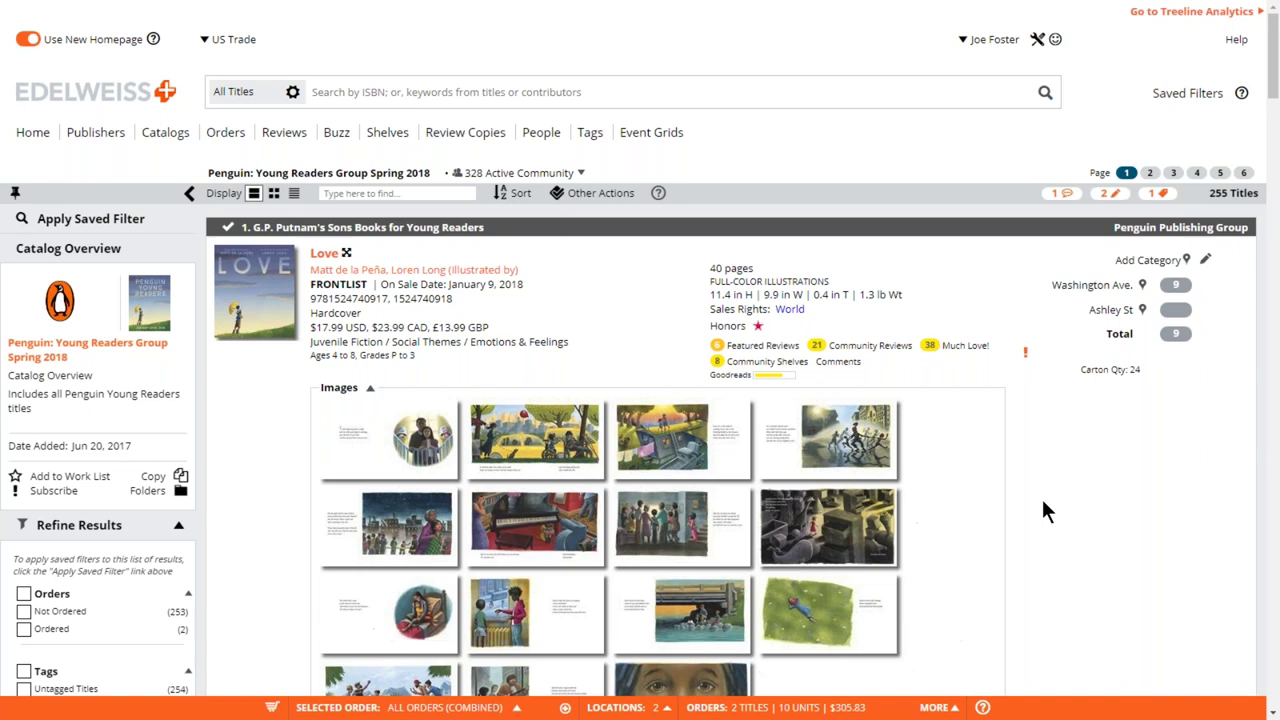
scroll(1087, 486, "down", 2)
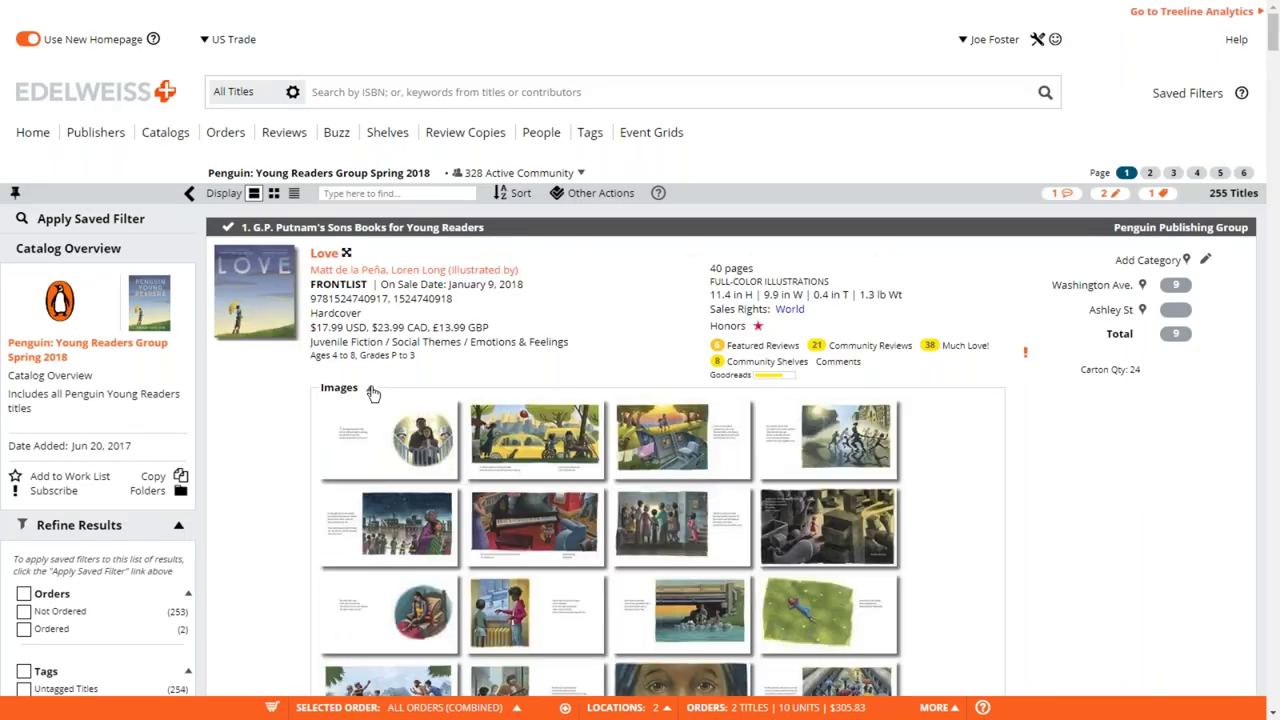
left_click(372, 390)
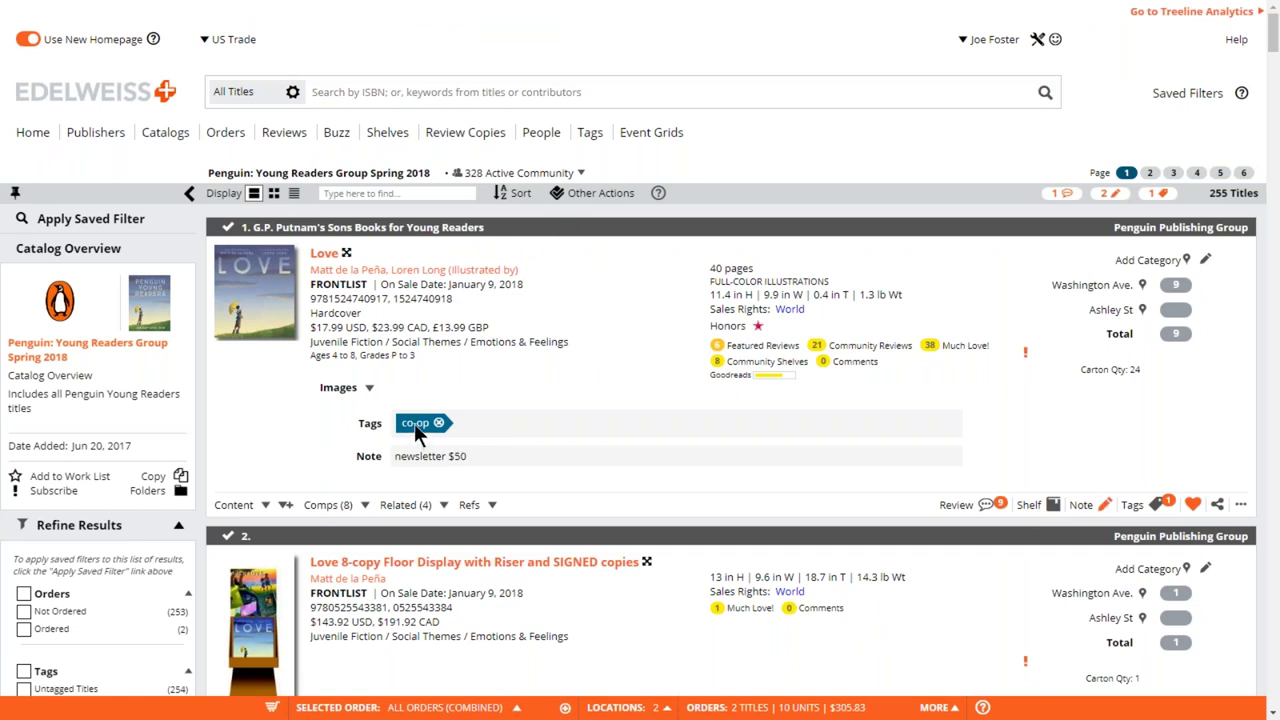
left_click_drag(470, 456, 452, 456)
left_click(508, 445)
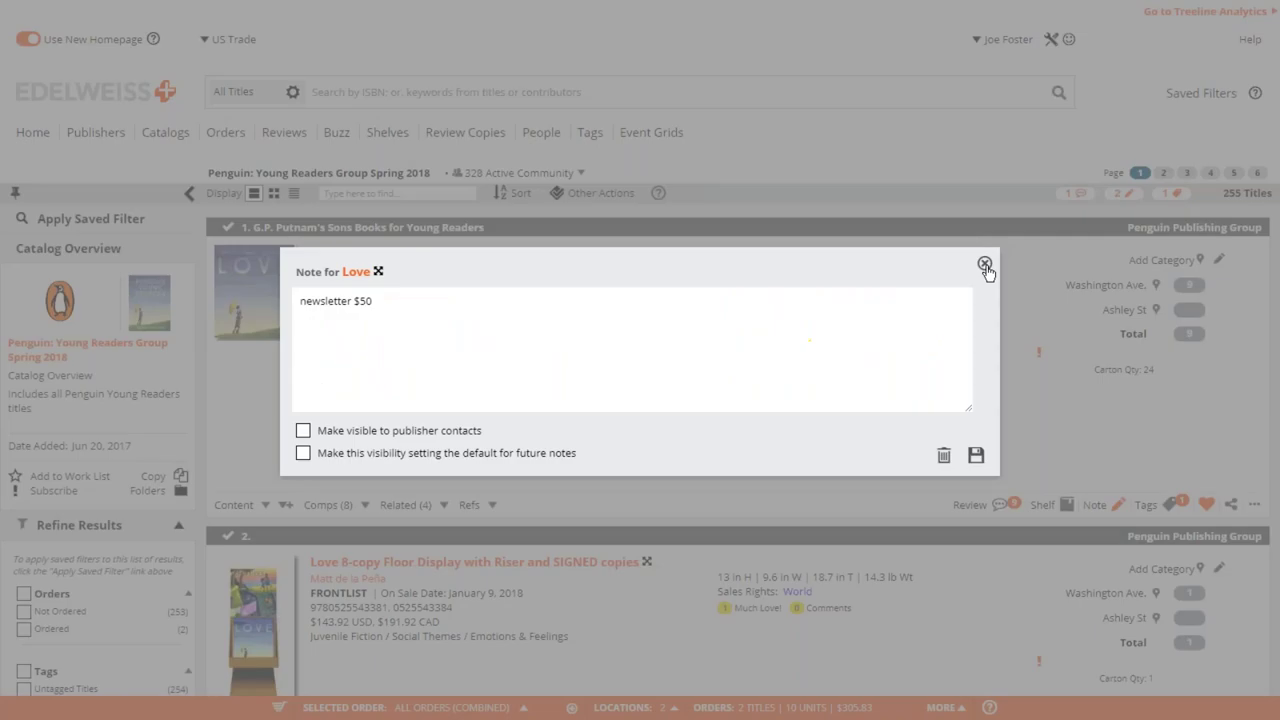
key("Escape")
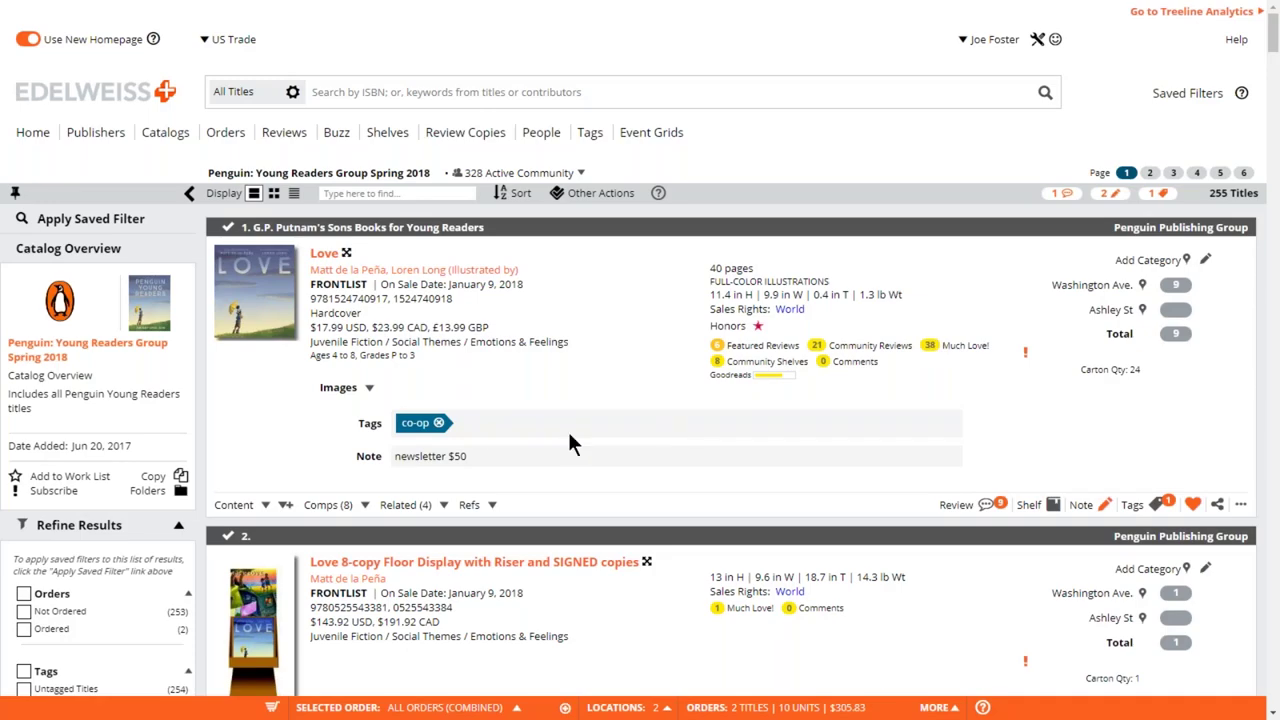
left_click(560, 421)
- Add the tags 'whatever you want' and 'anything' to Love
type("what")
left_click(560, 437)
type("anything")
key("Return")
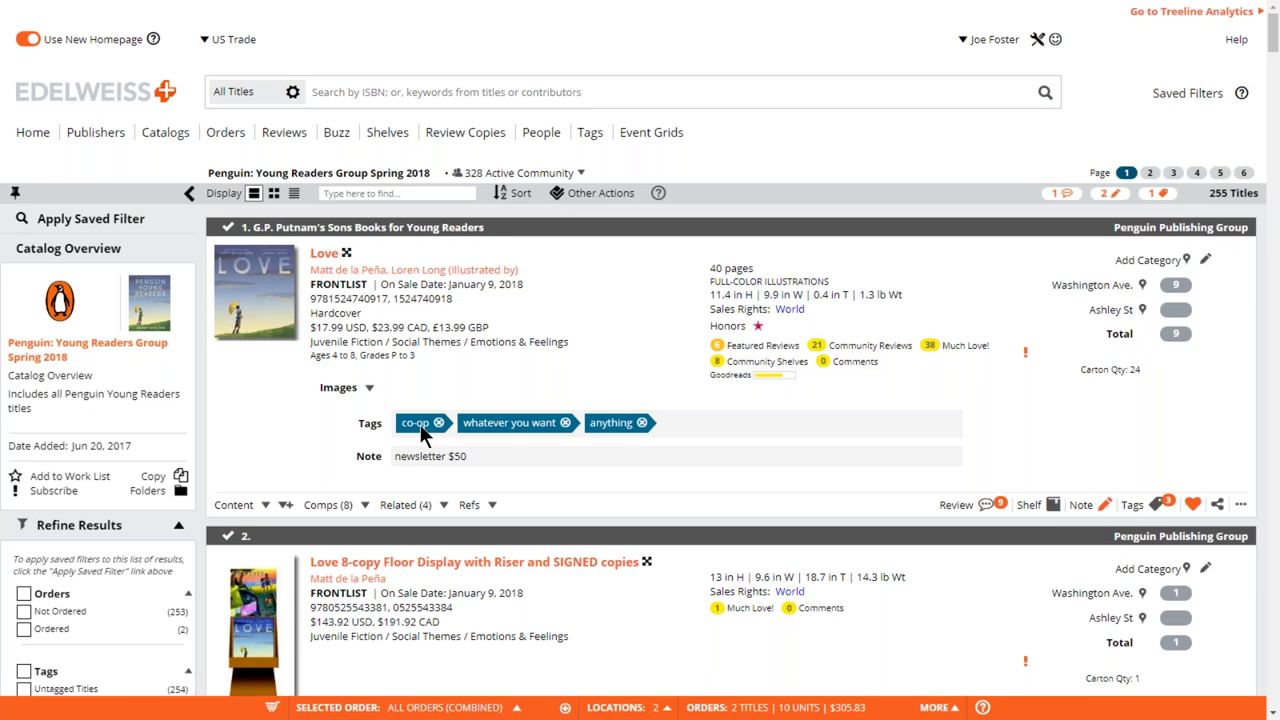
- Remove both test tags and tag Love with 'clint' instead
left_click(642, 423)
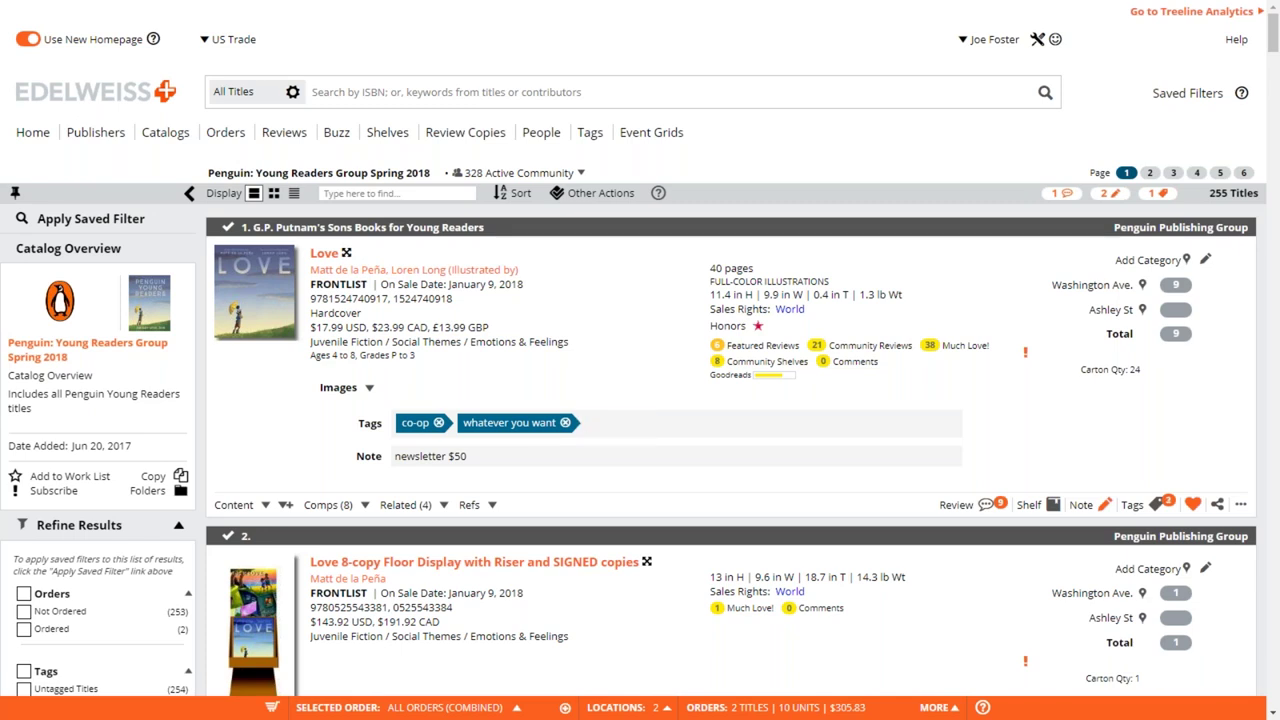
left_click(565, 423)
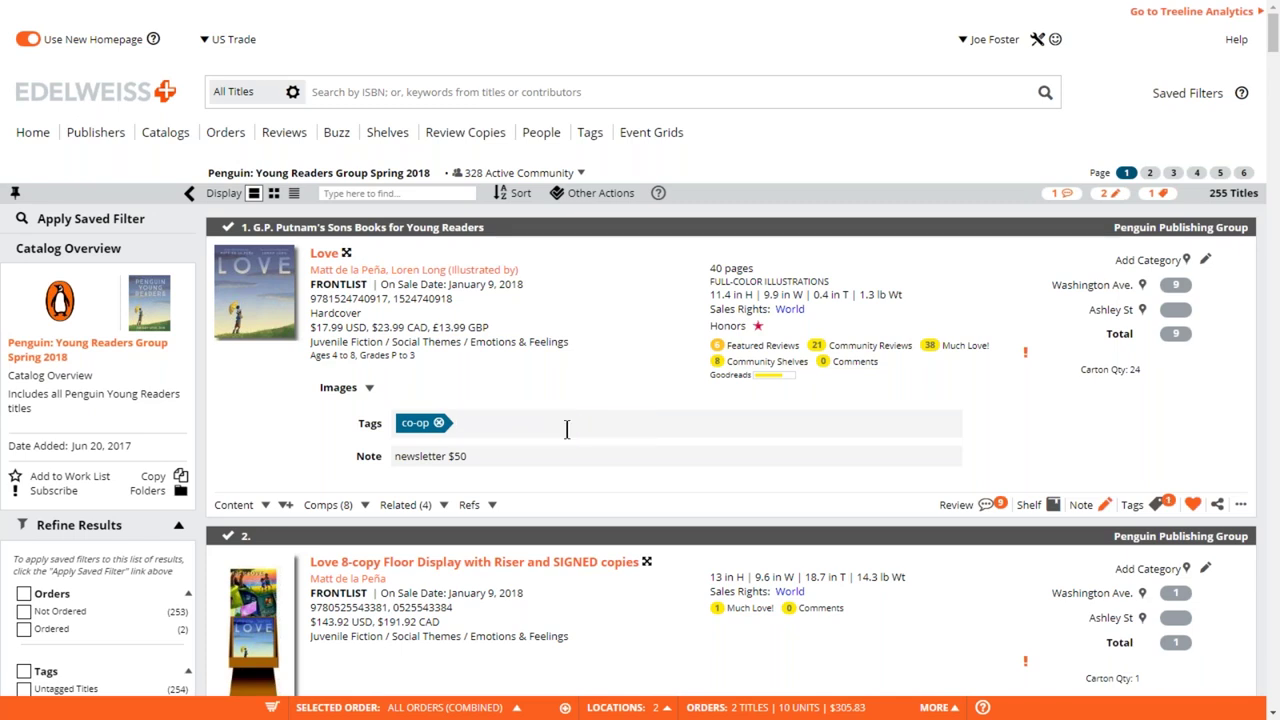
type("clint")
key("Return")
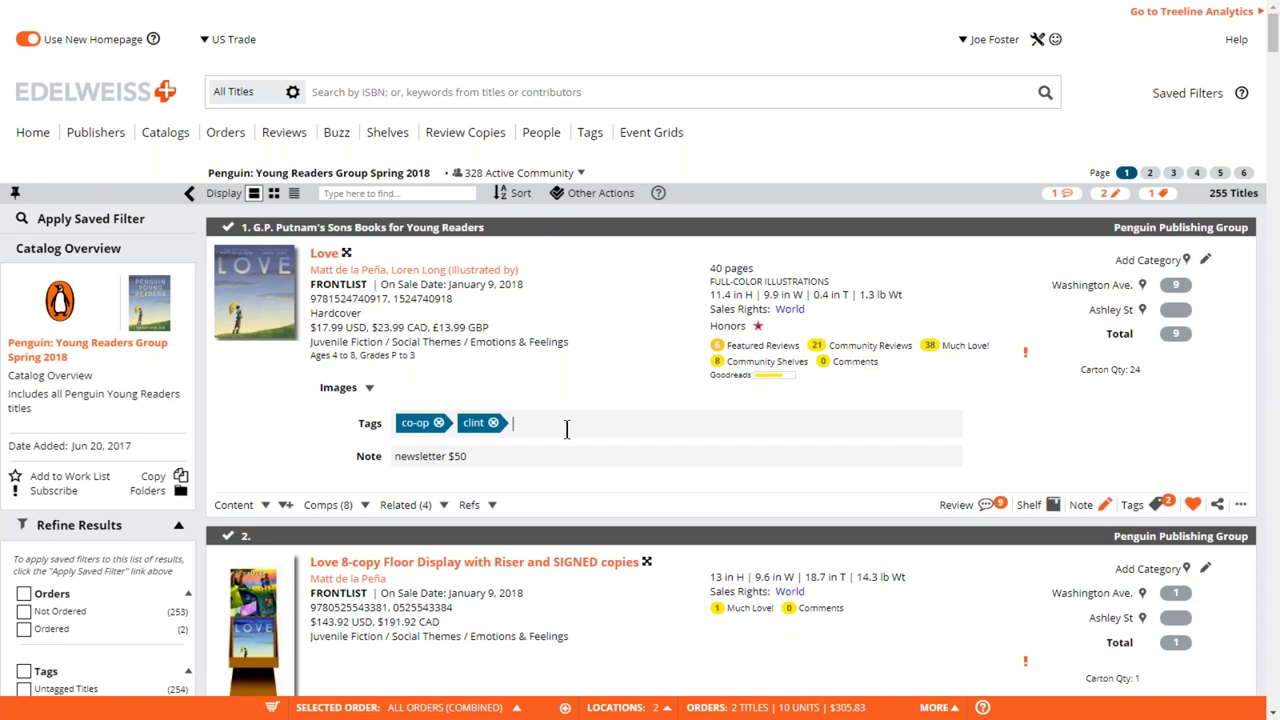
- Tag Love with 'Don' and tick title 1's checkmark to select it
type("Don")
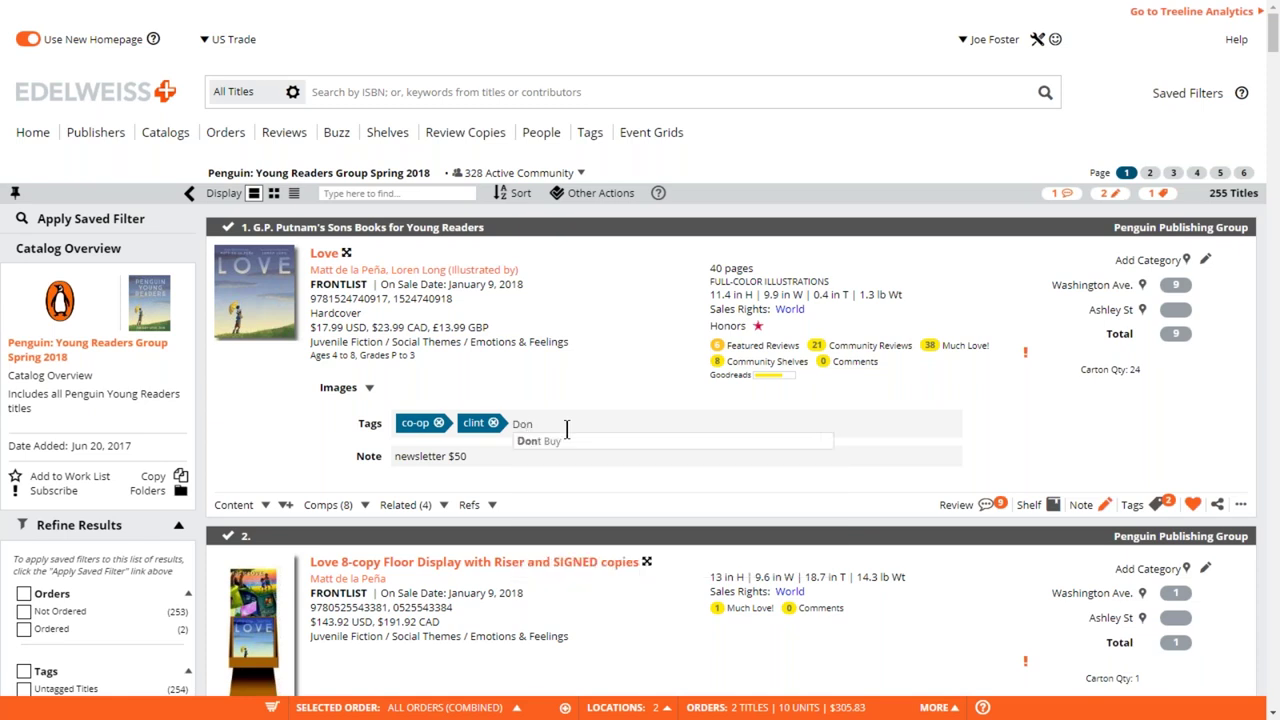
key("Return")
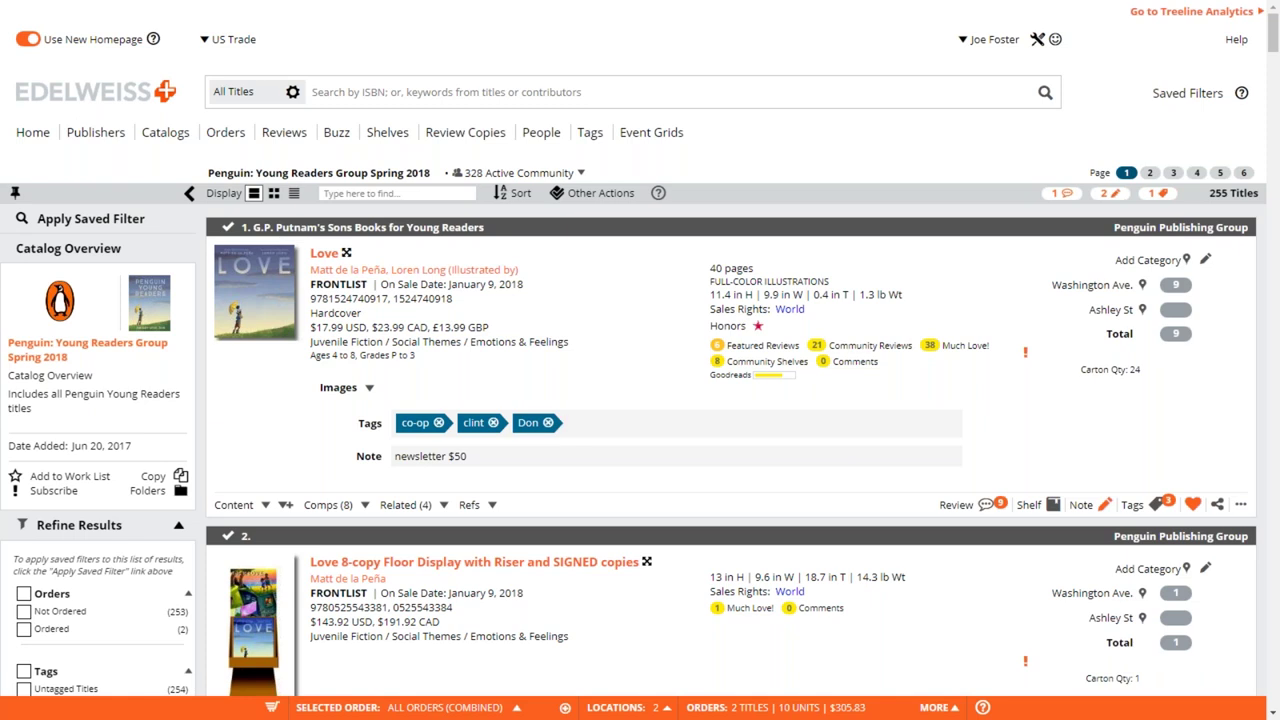
left_click(228, 227)
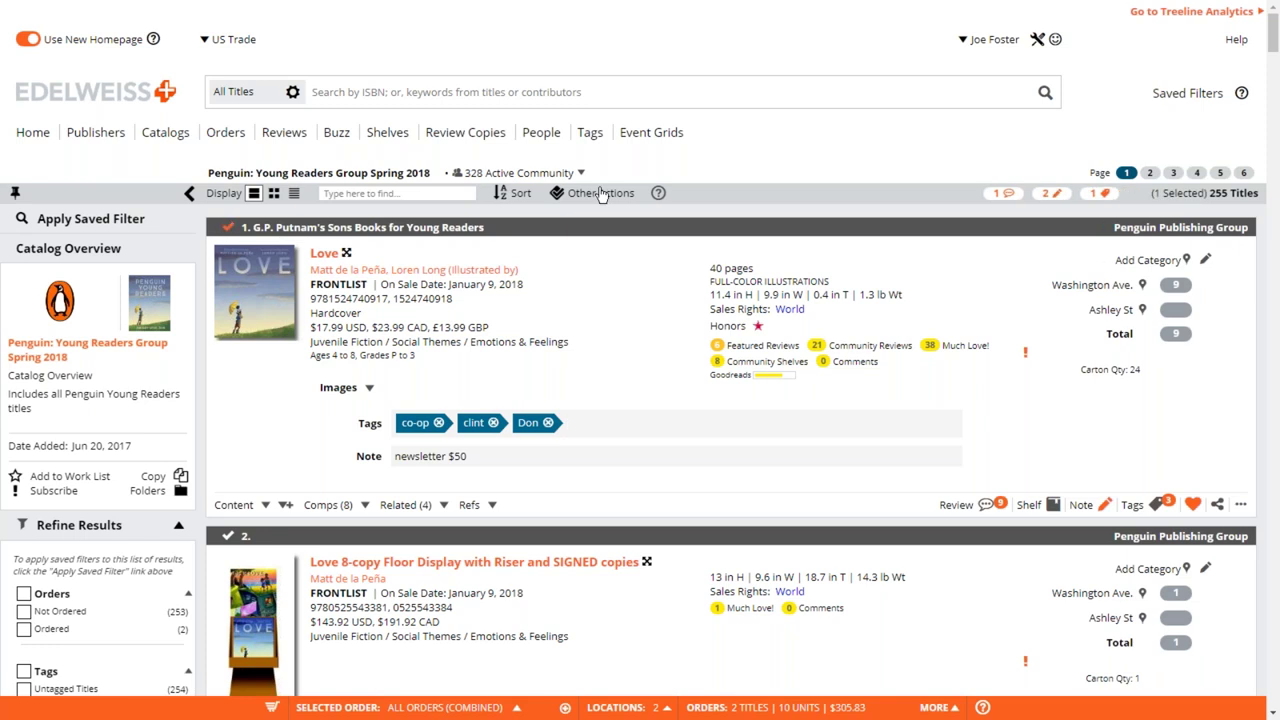
- Dismiss Other Actions unused, uncheck Love, and return to its Tags field
left_click(601, 194)
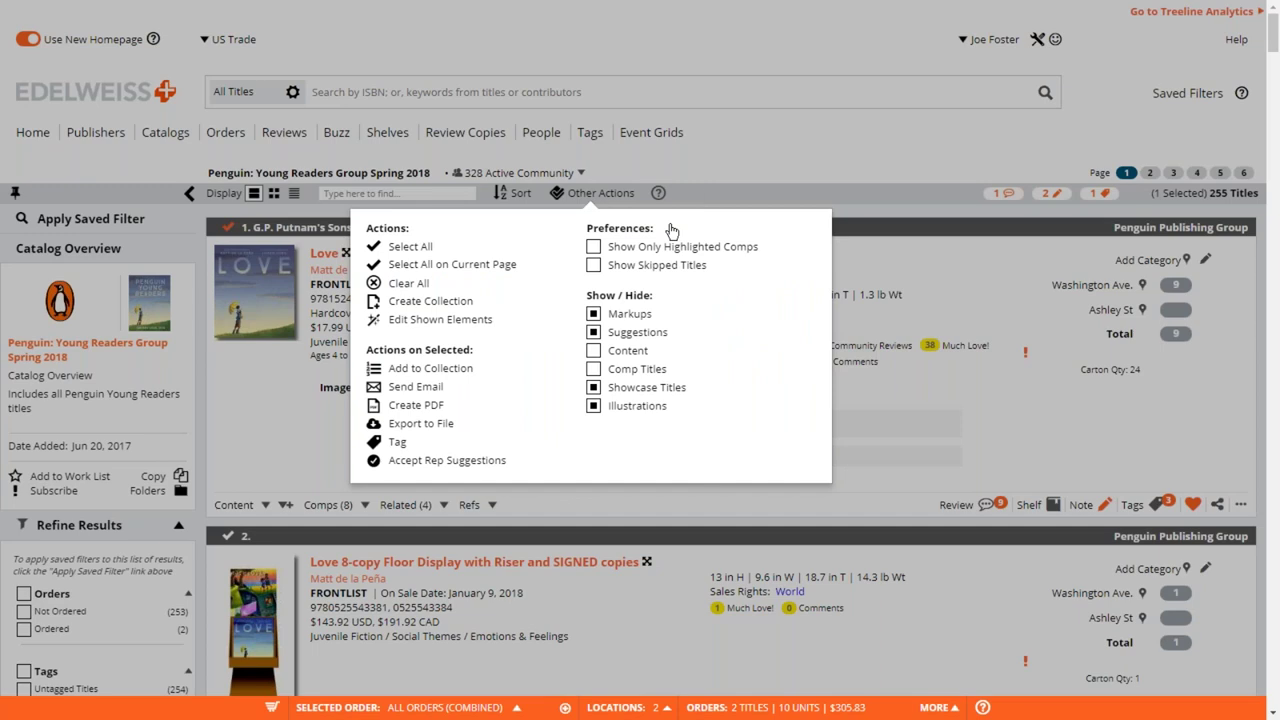
left_click(704, 188)
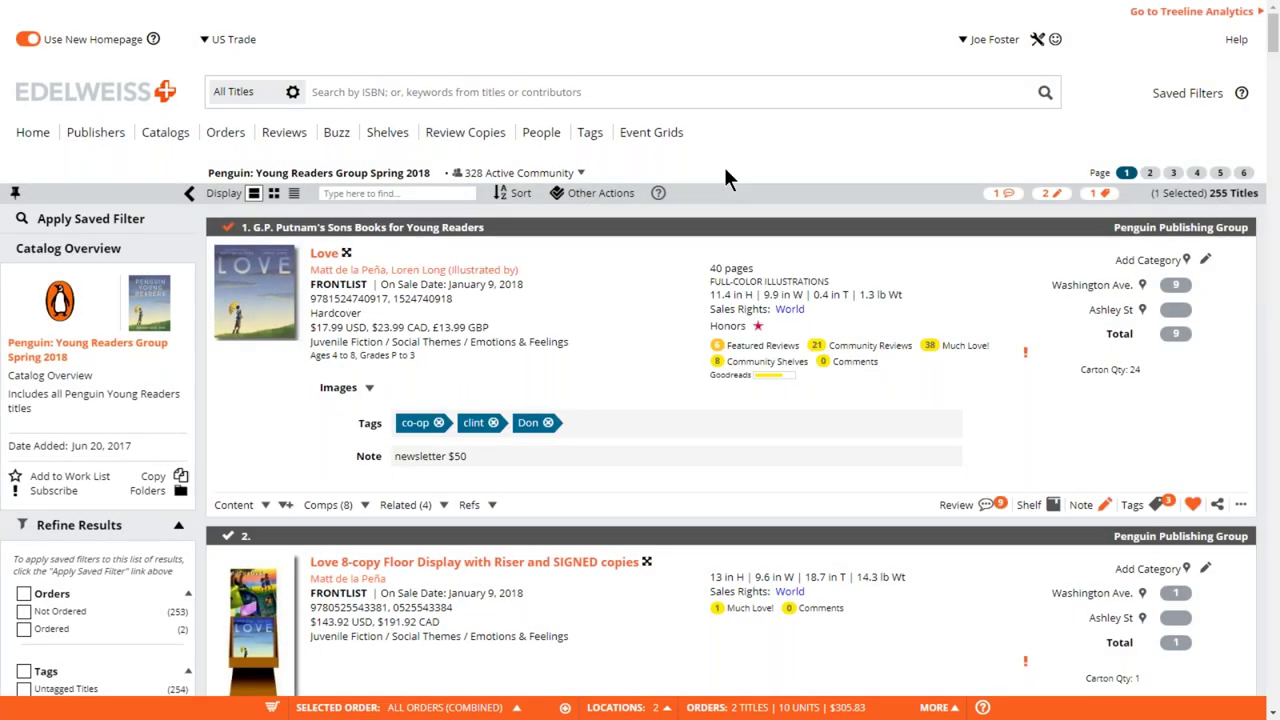
left_click(229, 228)
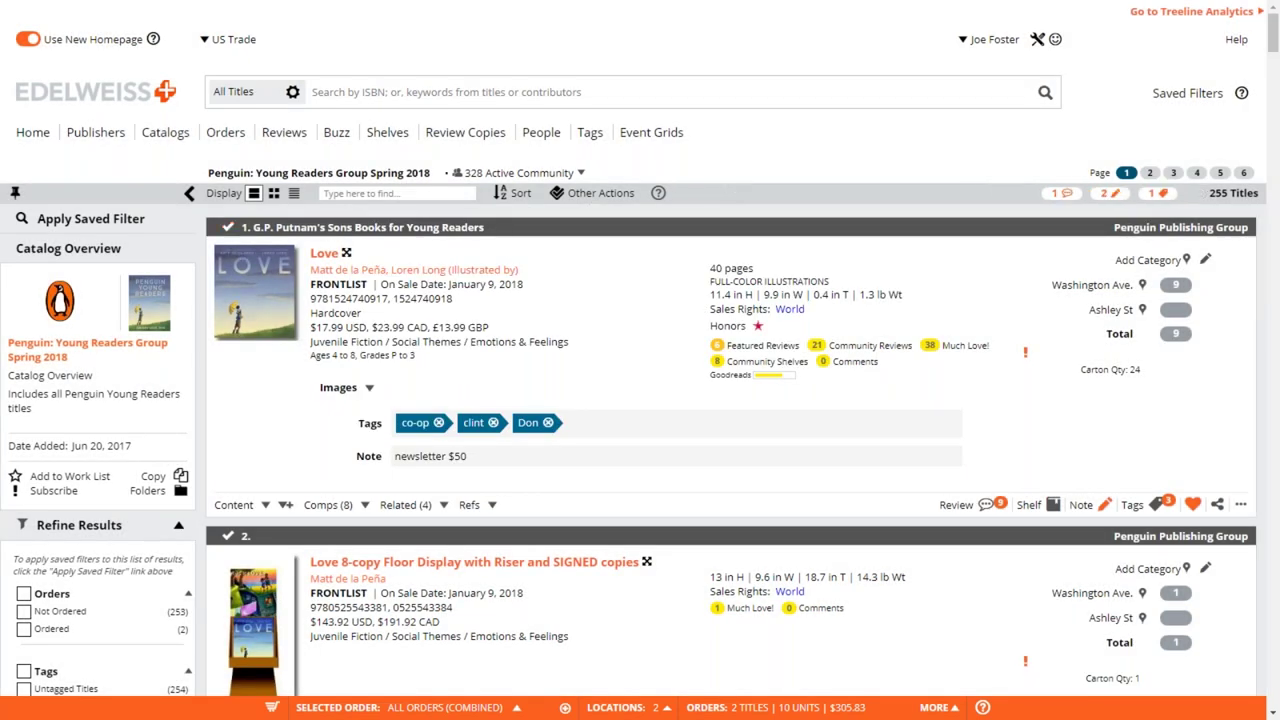
left_click(580, 422)
- Try test tags on Love: add then remove 'I'd eat glass for this one', add a wants-a-copy tag
type("I")
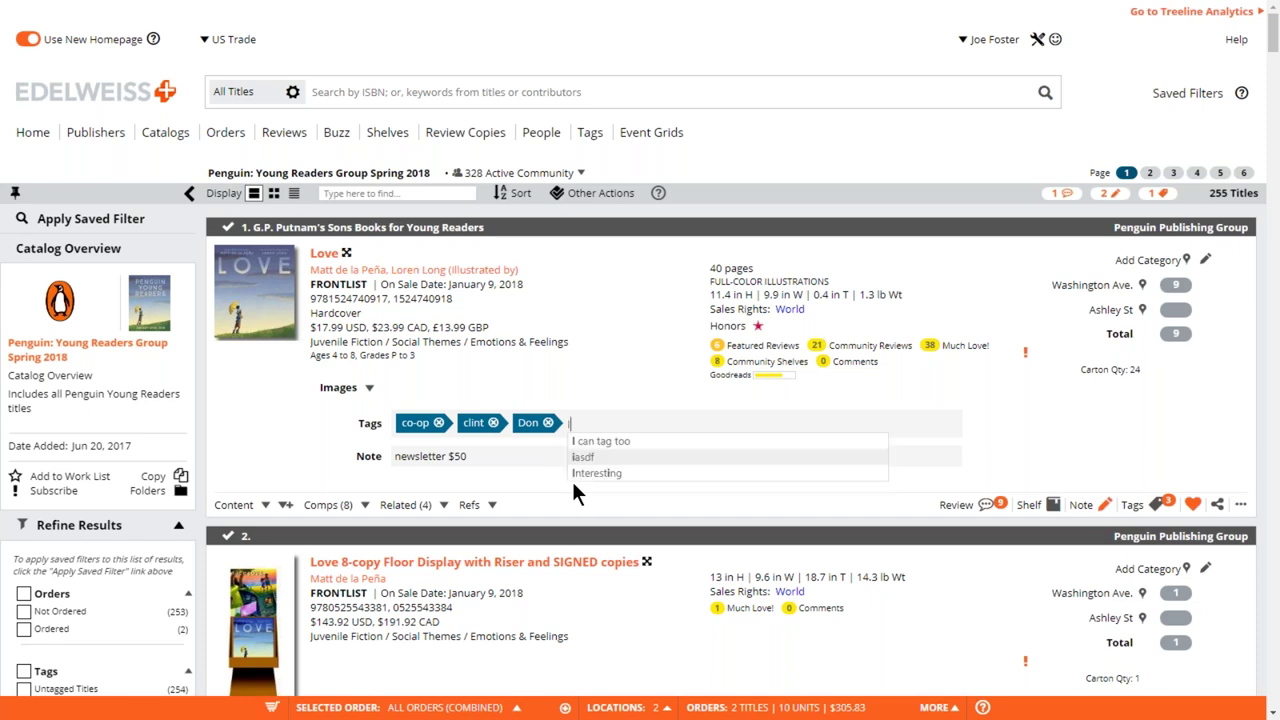
type("'d eat gla")
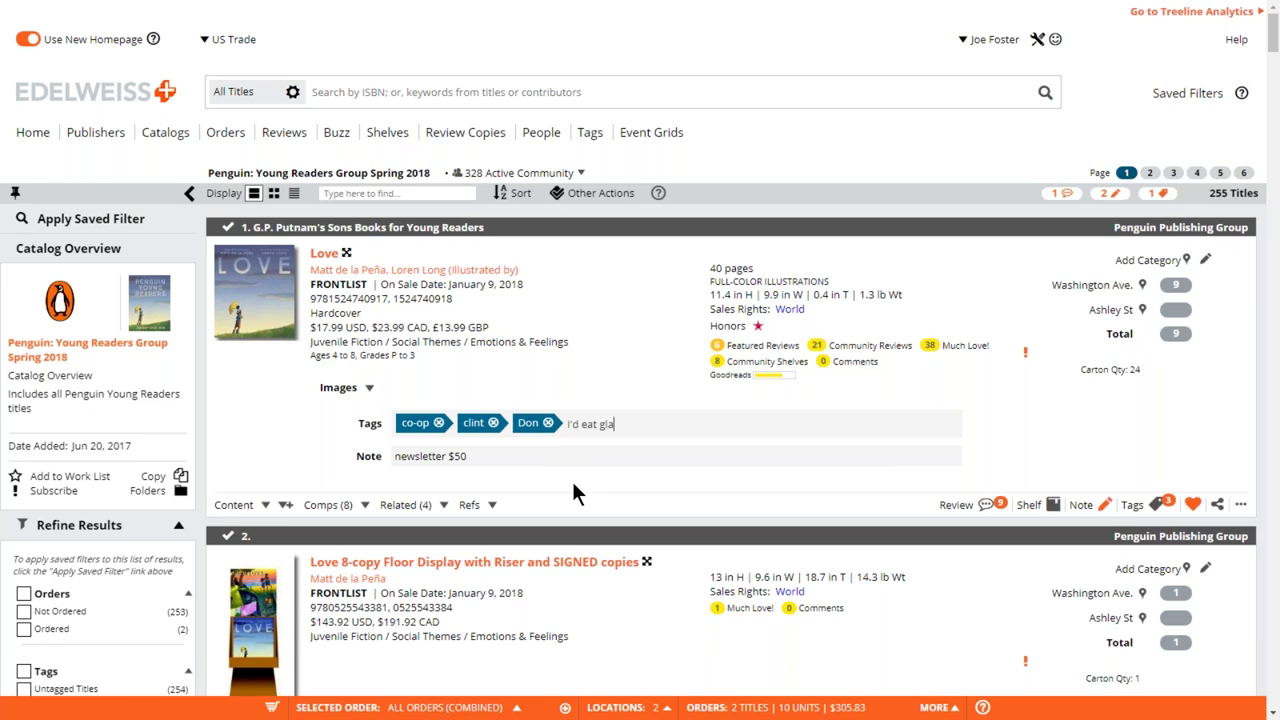
type("ss for this one")
key("Return")
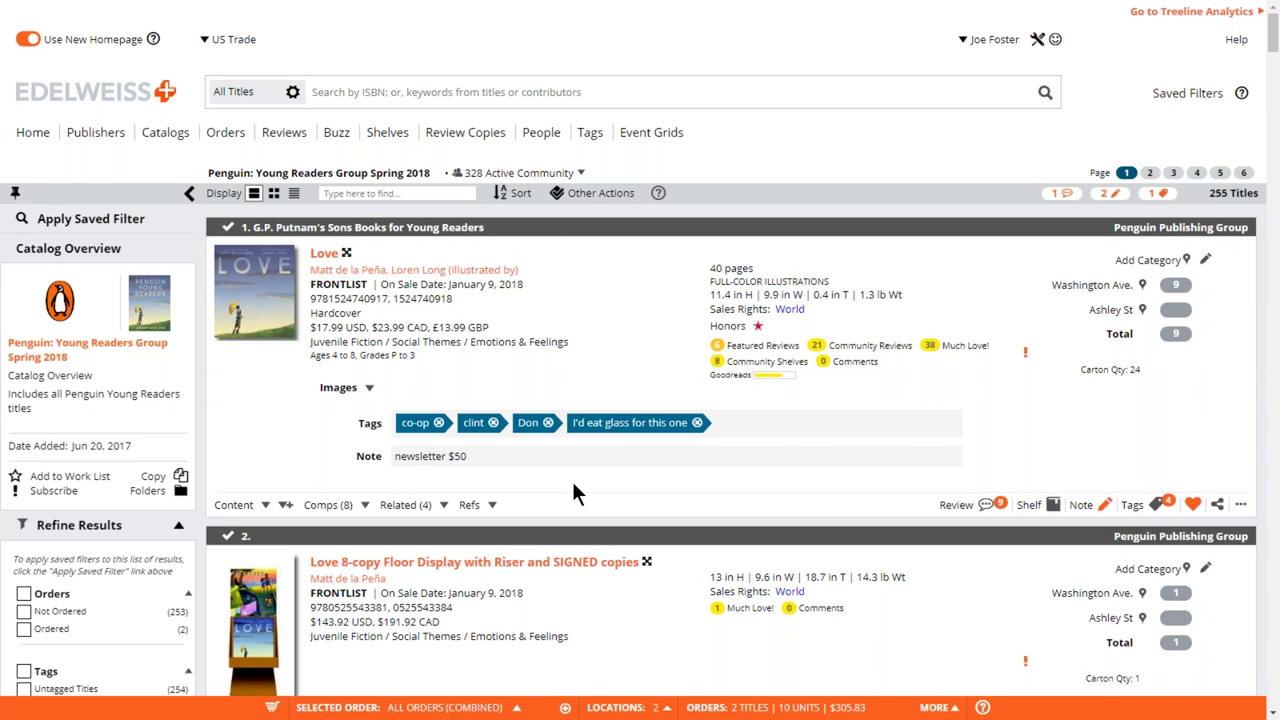
left_click(699, 423)
type("joe wants a coo")
type("y")
key("Return")
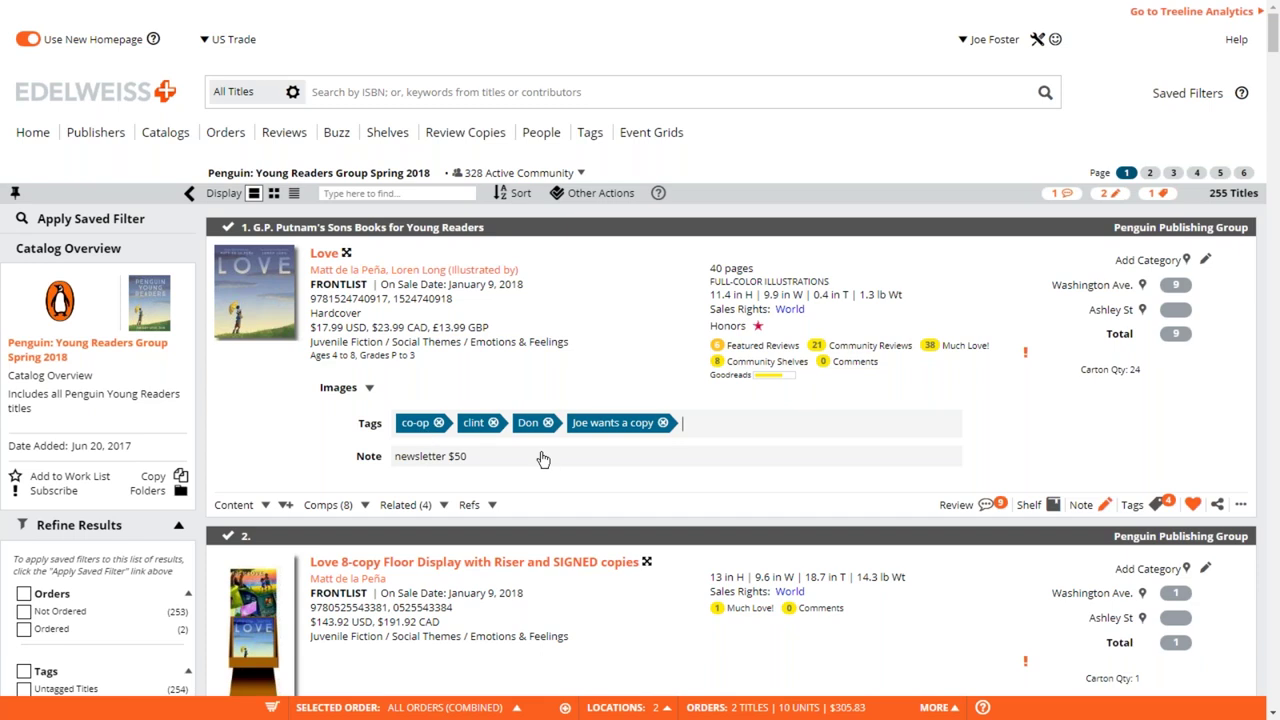
- Add a 'coop' tag, then delete coop, wants-a-copy, clint and Don, leaving only co-op
type("coop")
key("Return")
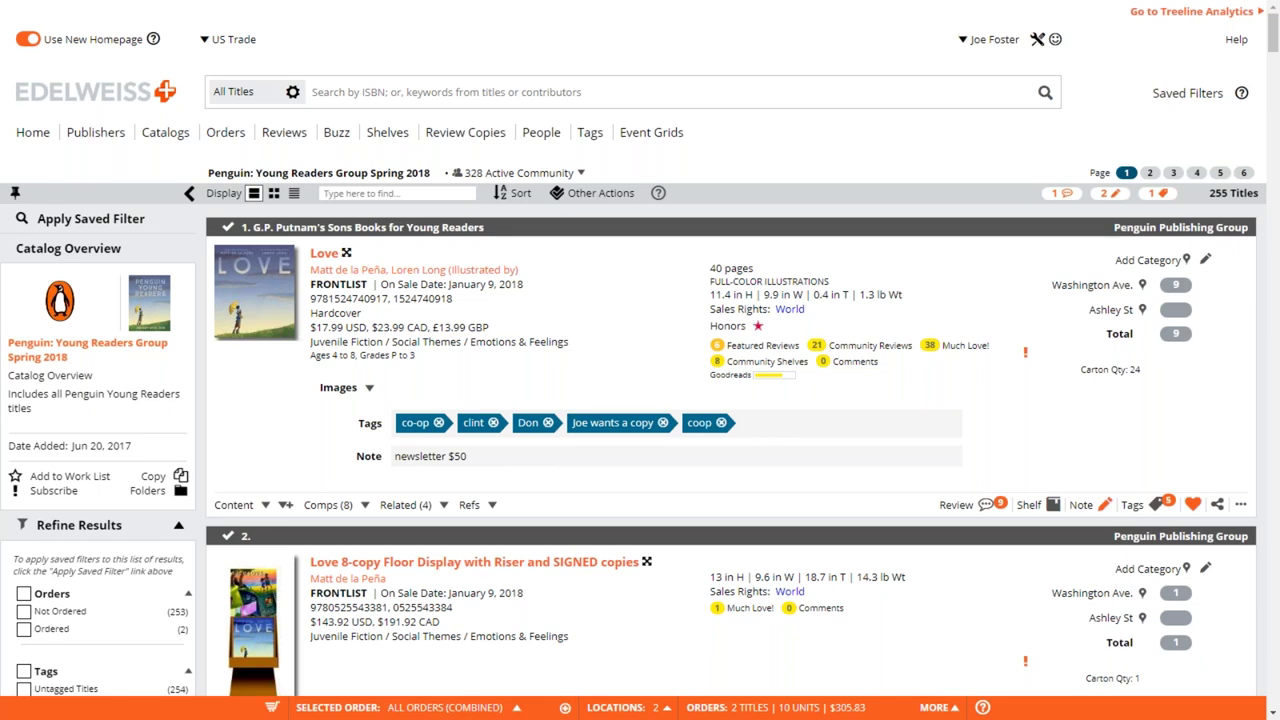
left_click(721, 423)
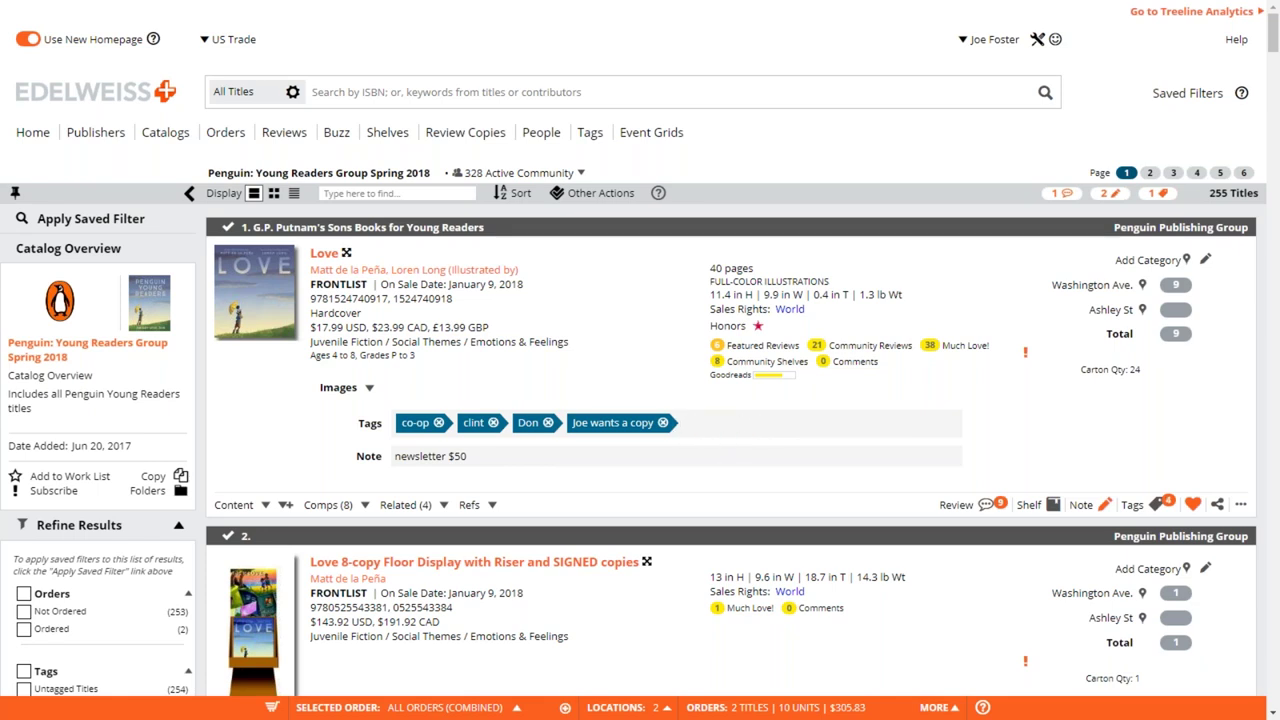
left_click(663, 423)
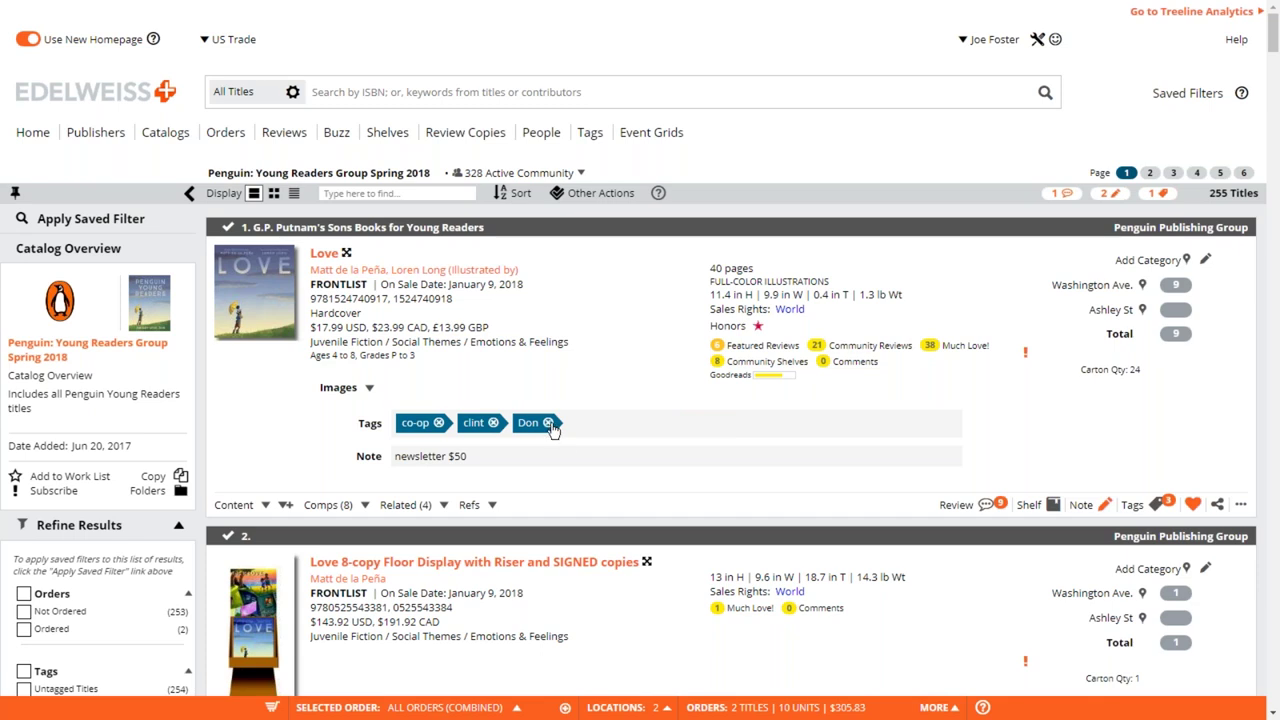
left_click(548, 423)
left_click(493, 423)
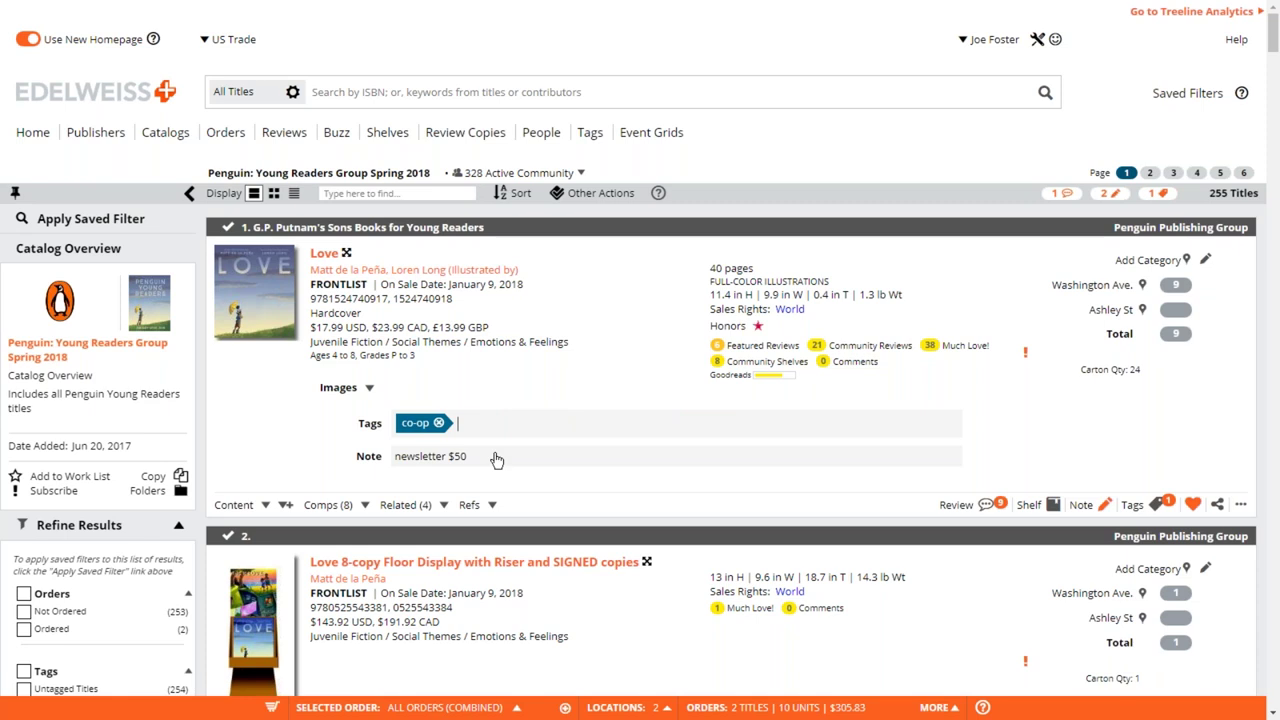
- Add a 'Note' tag prefixed with the user's first name to Love
type("Note")
key("Left")
key("Left")
key("Left")
key("Left")
type("Joe")
key("Return")
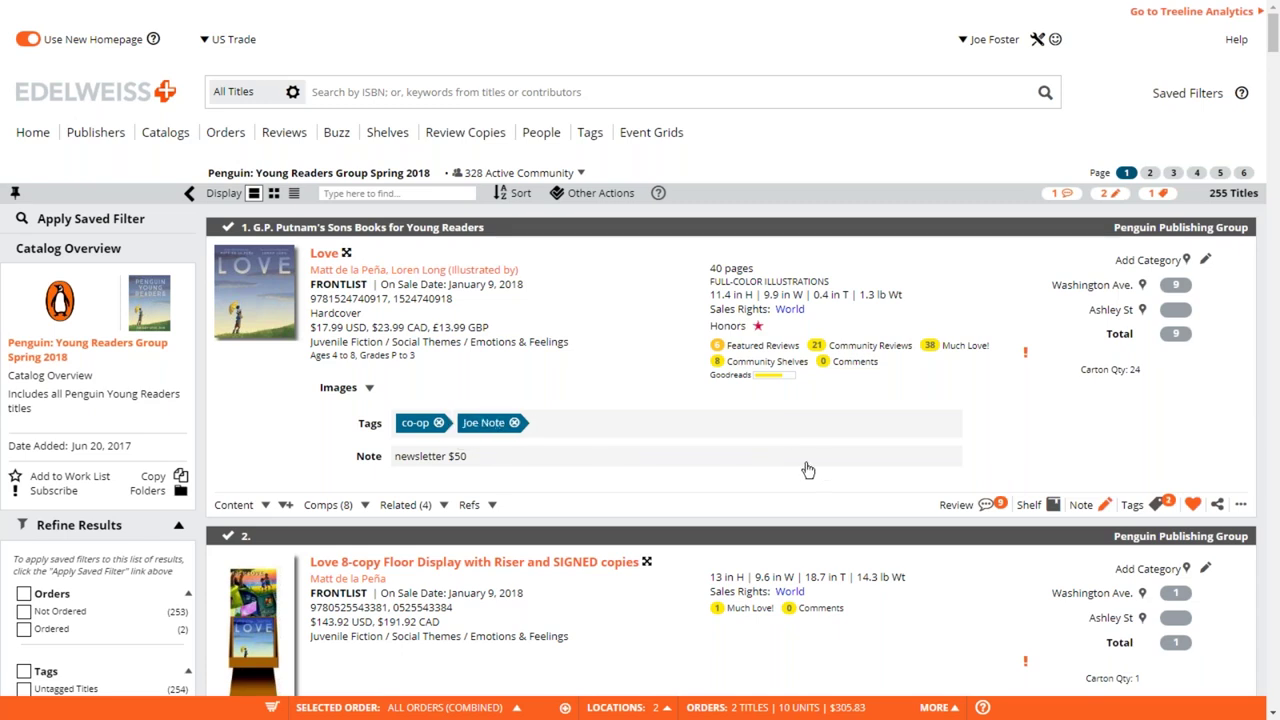
- Append 'read this, loved it, will sell it hard', signed with the user's name, to Love's note and save
left_click(1105, 507)
key("Return")
key("Return")
type("Joe read this, loved")
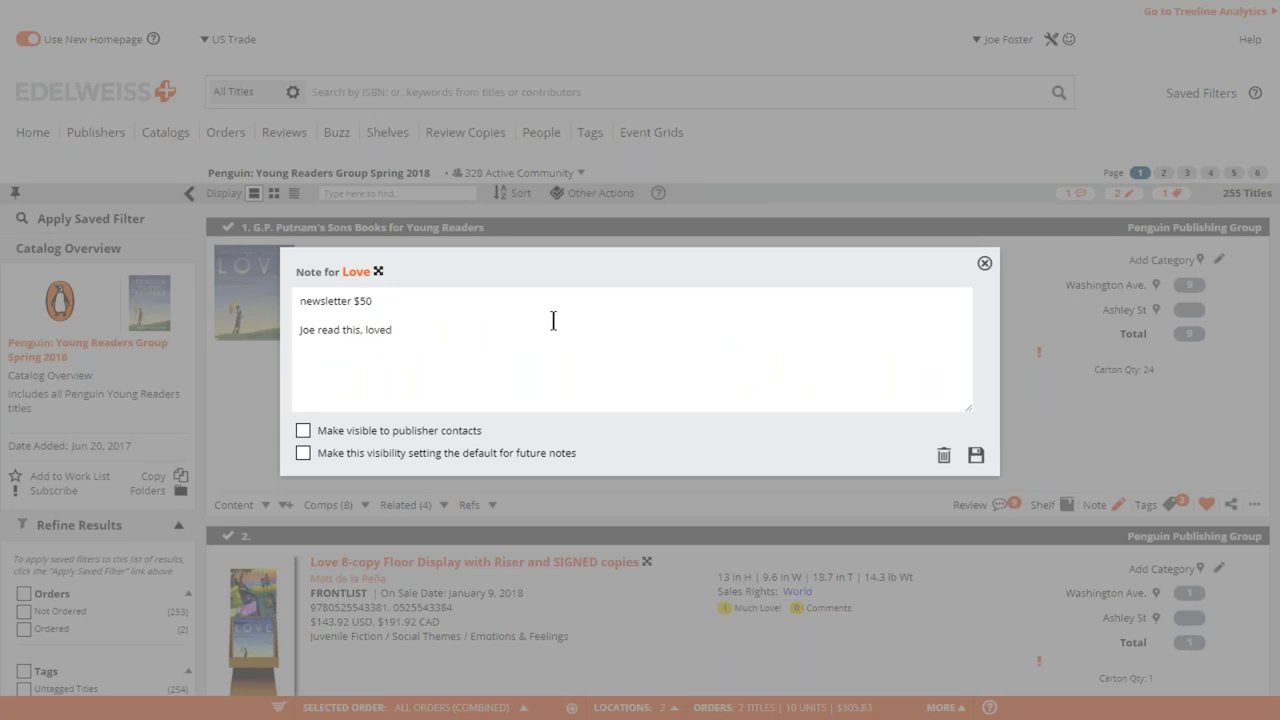
type(" it, will sell it hard. -joe")
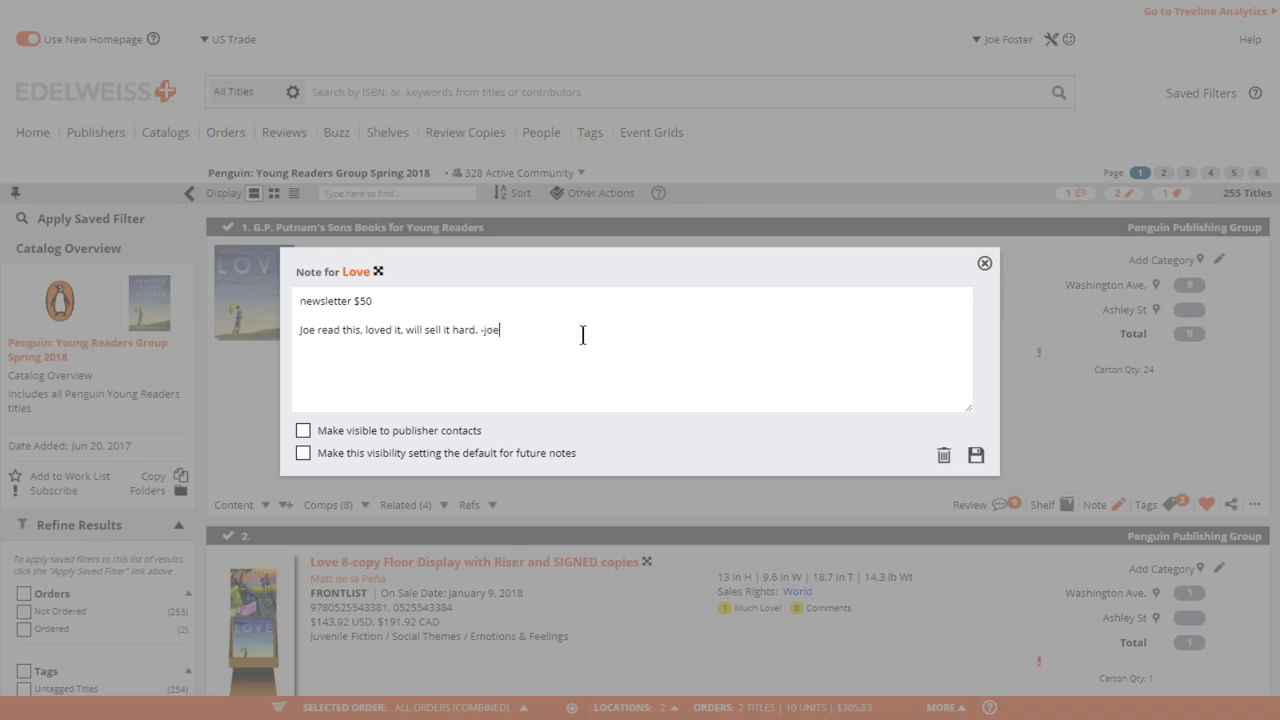
left_click(979, 455)
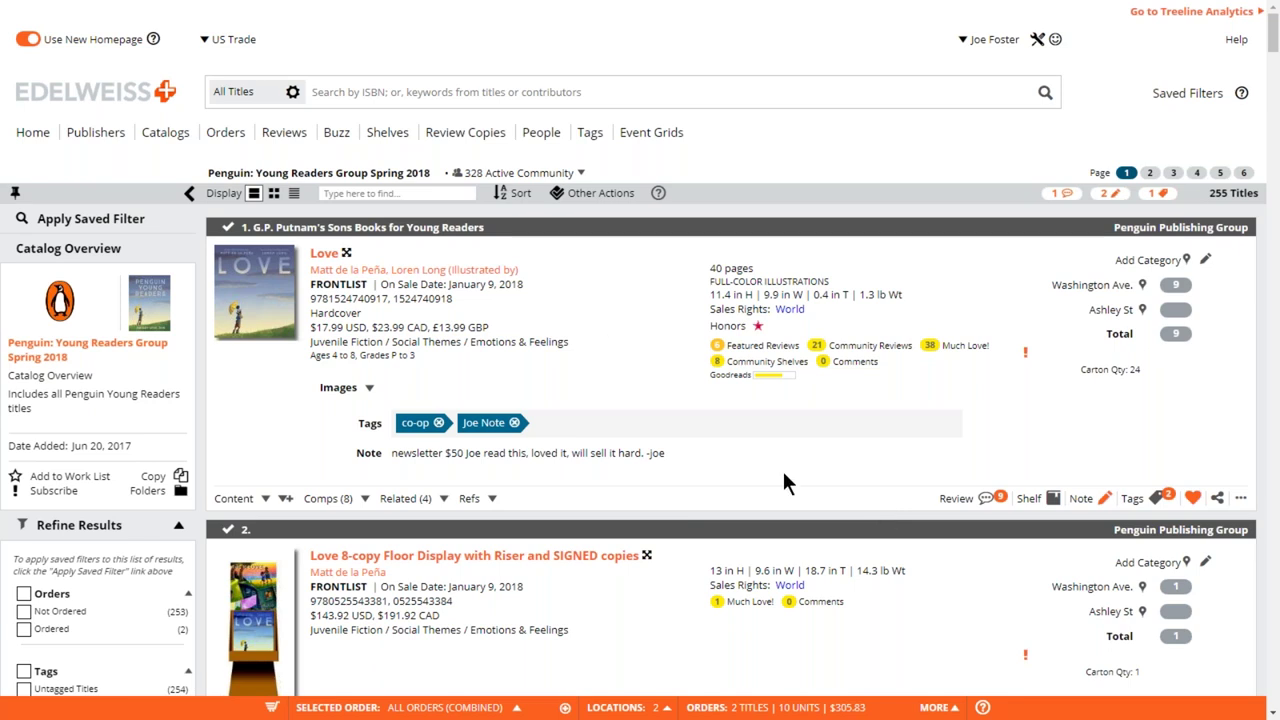
- Return to the home dashboard and swap the Friend Reviews widget for Colleague Reviews
left_click(127, 94)
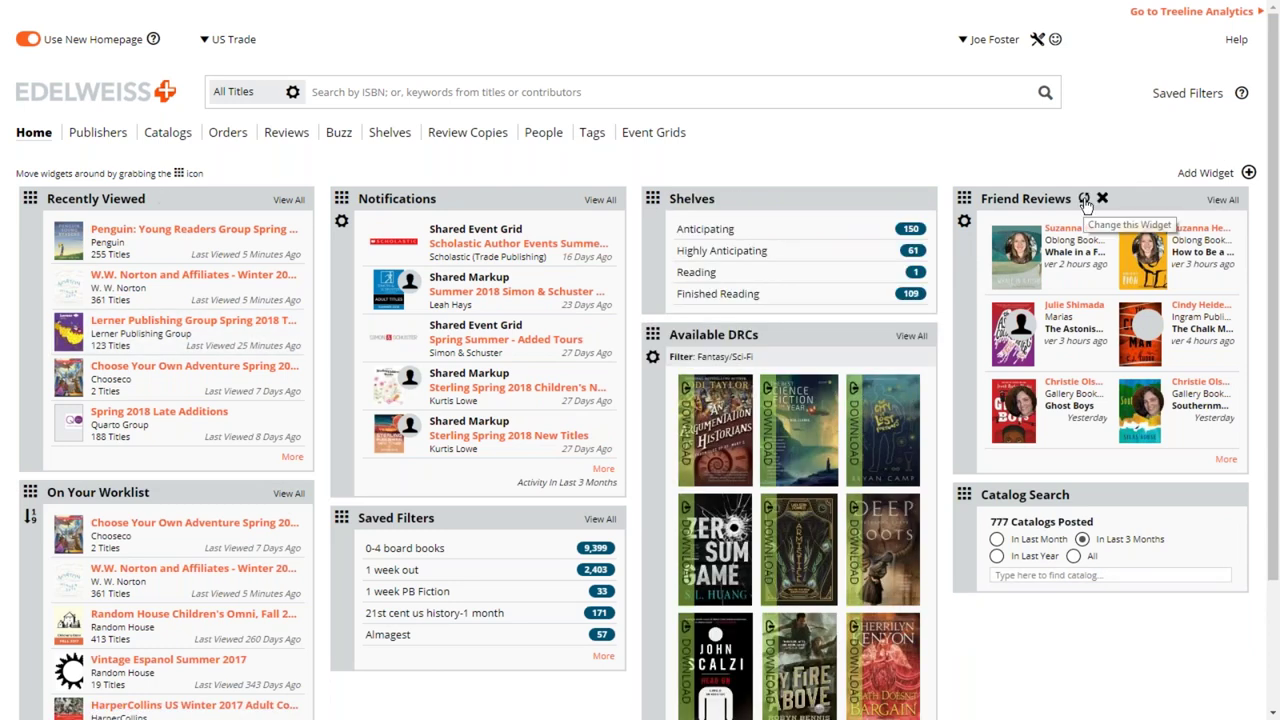
left_click(1085, 200)
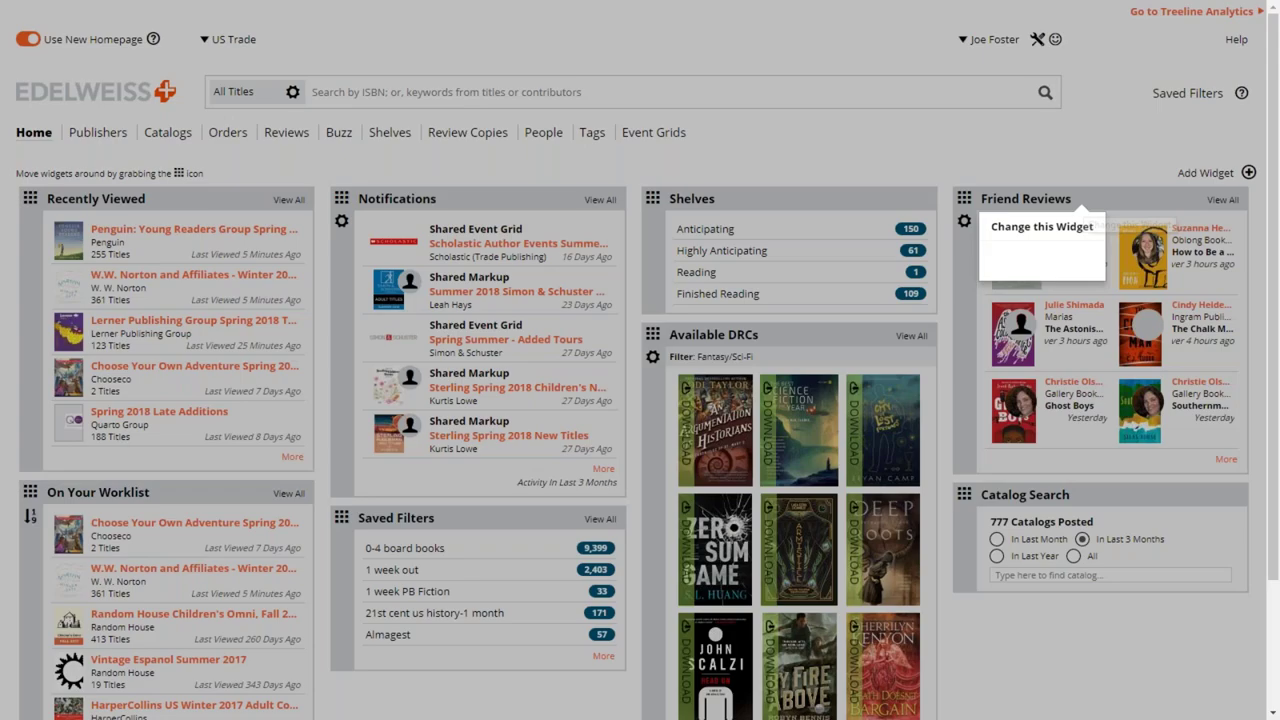
left_click(45, 212)
left_click(224, 58)
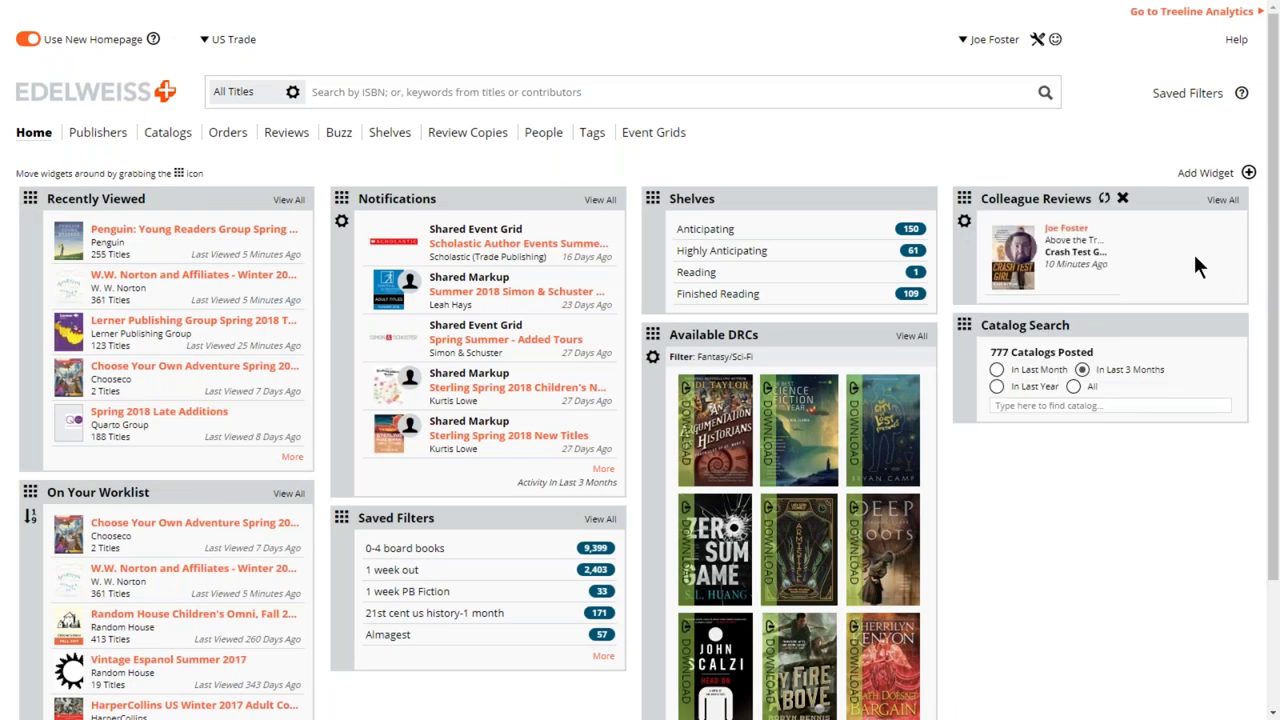
mouse_move(1125, 265)
- Restore the Friend Reviews widget in place of Colleague Reviews via the Reviews choices
left_click(1104, 199)
left_click(36, 218)
left_click(266, 89)
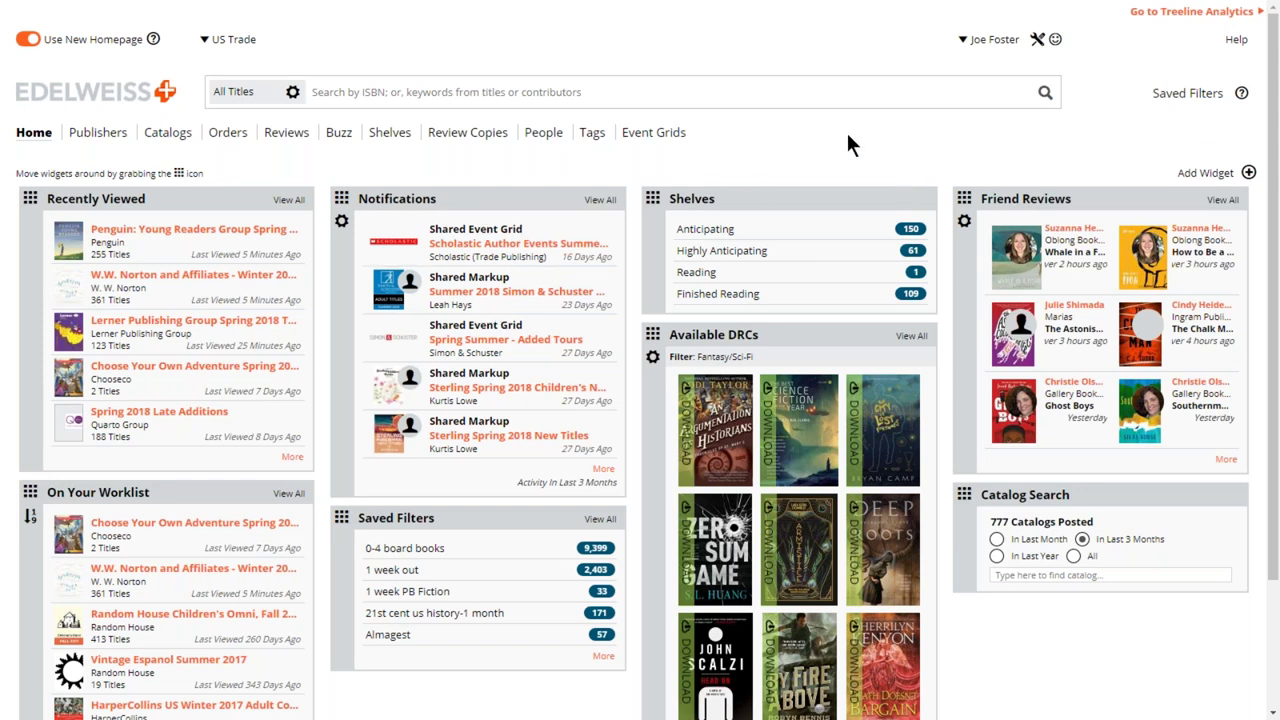
- Open the Summer 2018 Simon & Schuster markup notification, star it for the worklist, then go Home
left_click(548, 297)
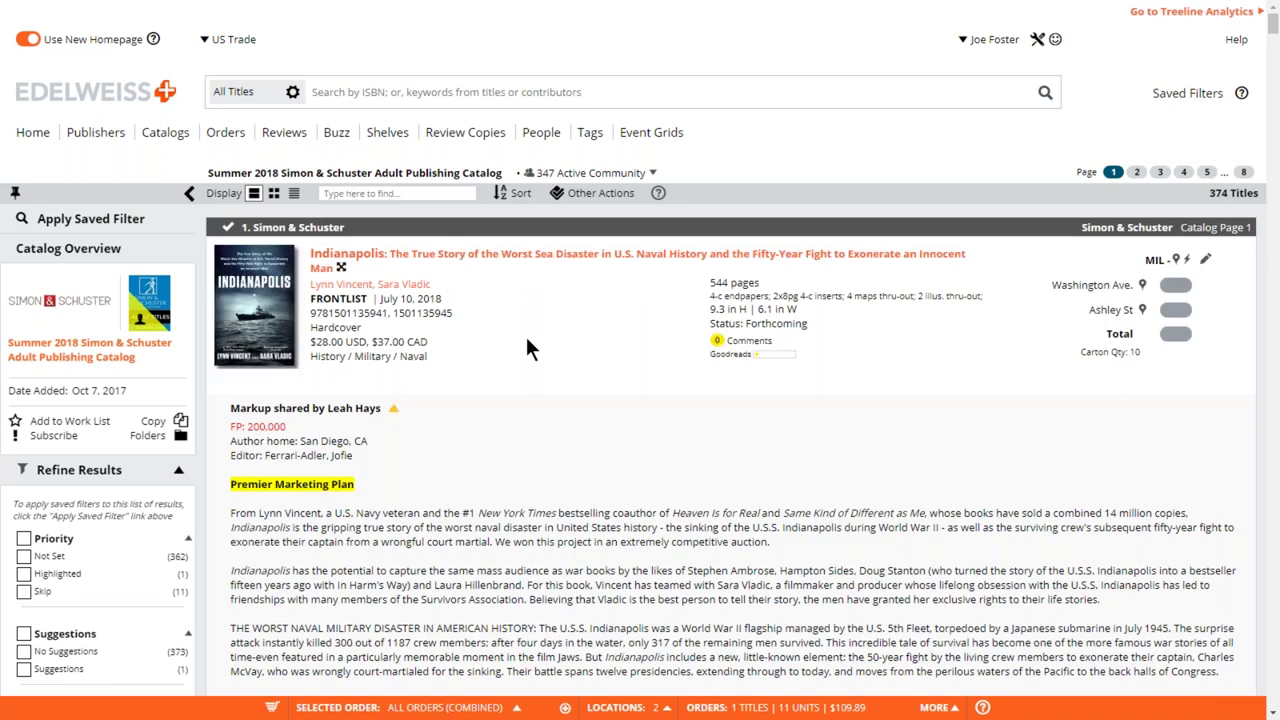
left_click(17, 423)
left_click(118, 91)
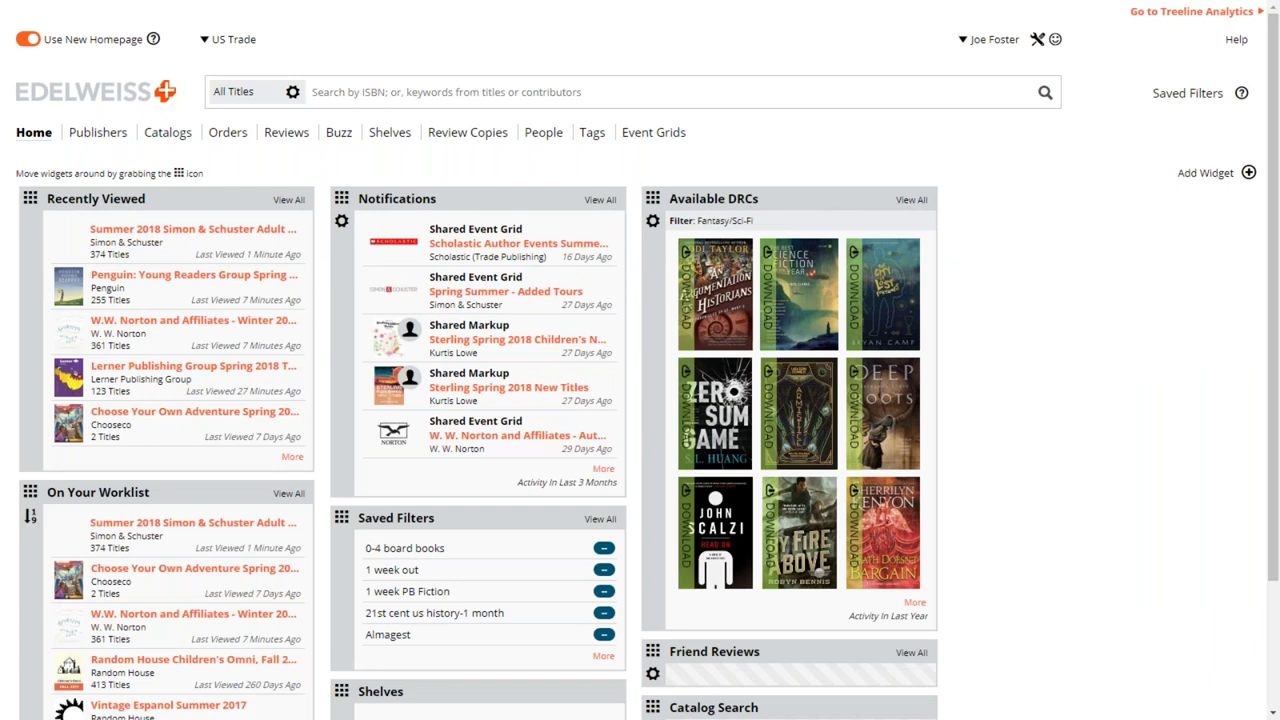
- Unstar Vintage Espanol Summer 2017 from the worklist, then open the Summer 2018 Simon & Schuster catalog
scroll(314, 563, "down", 2)
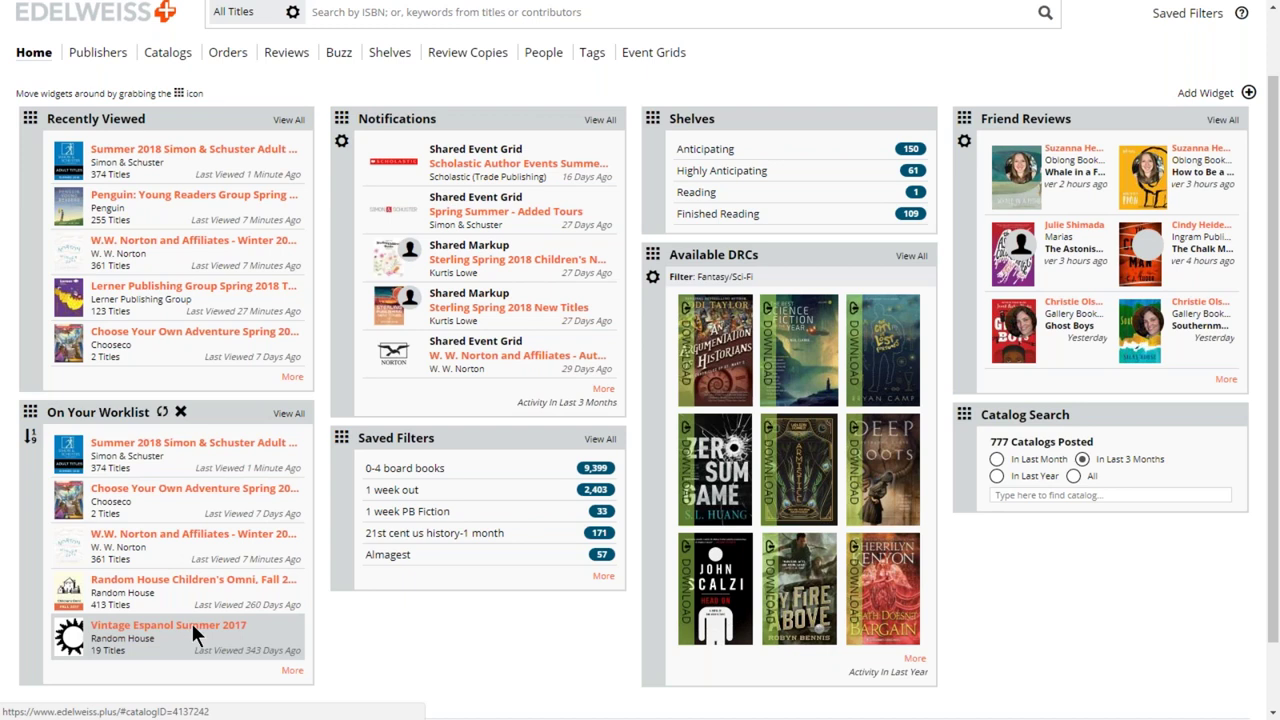
left_click(193, 628)
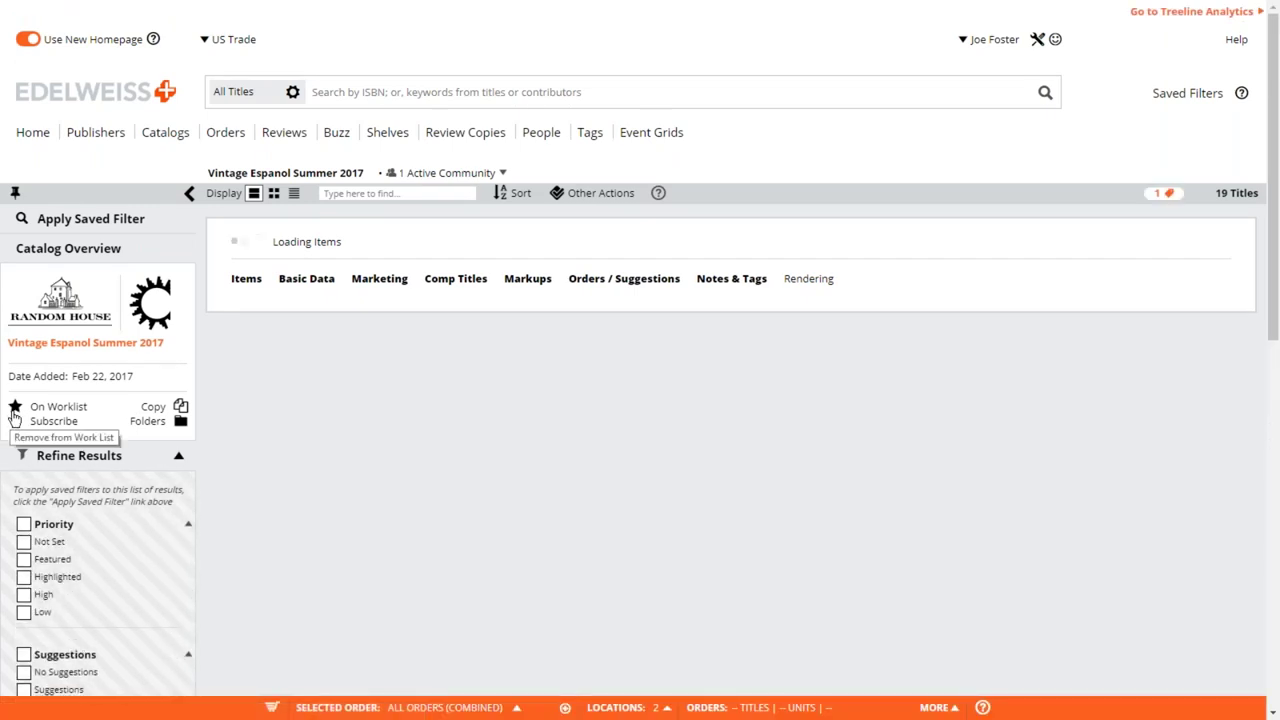
left_click(15, 410)
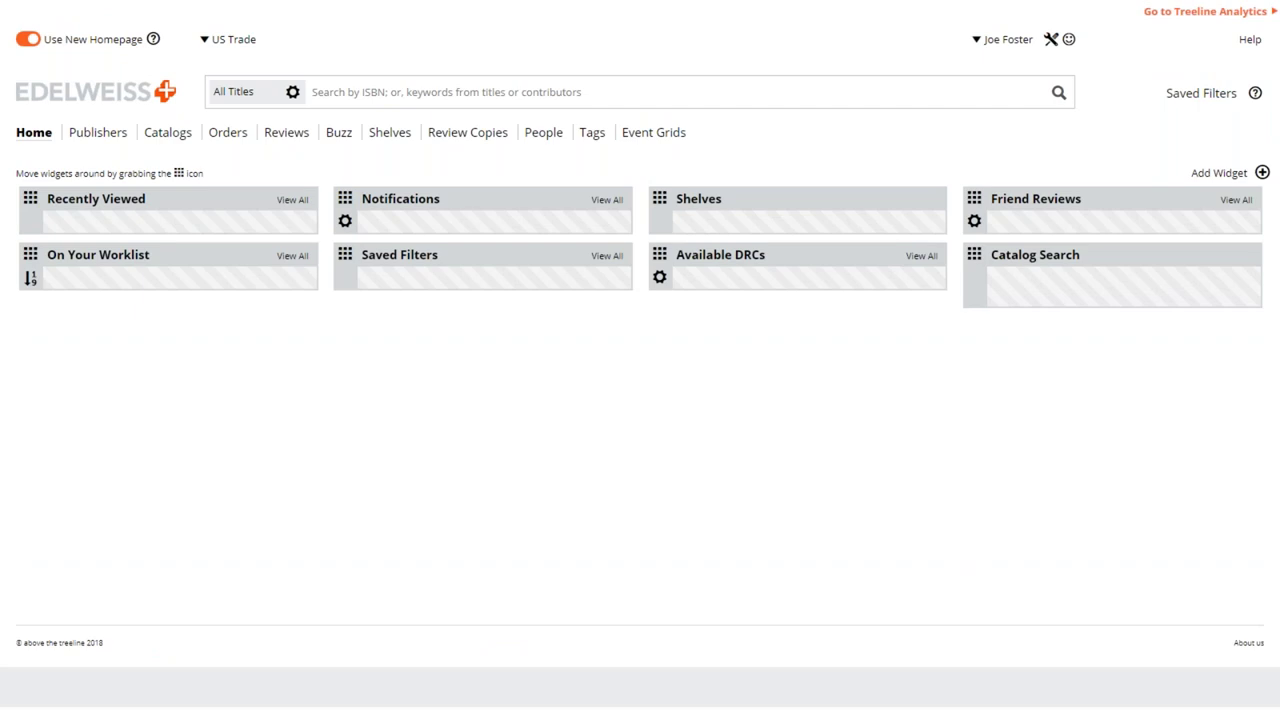
scroll(275, 587, "down", 1)
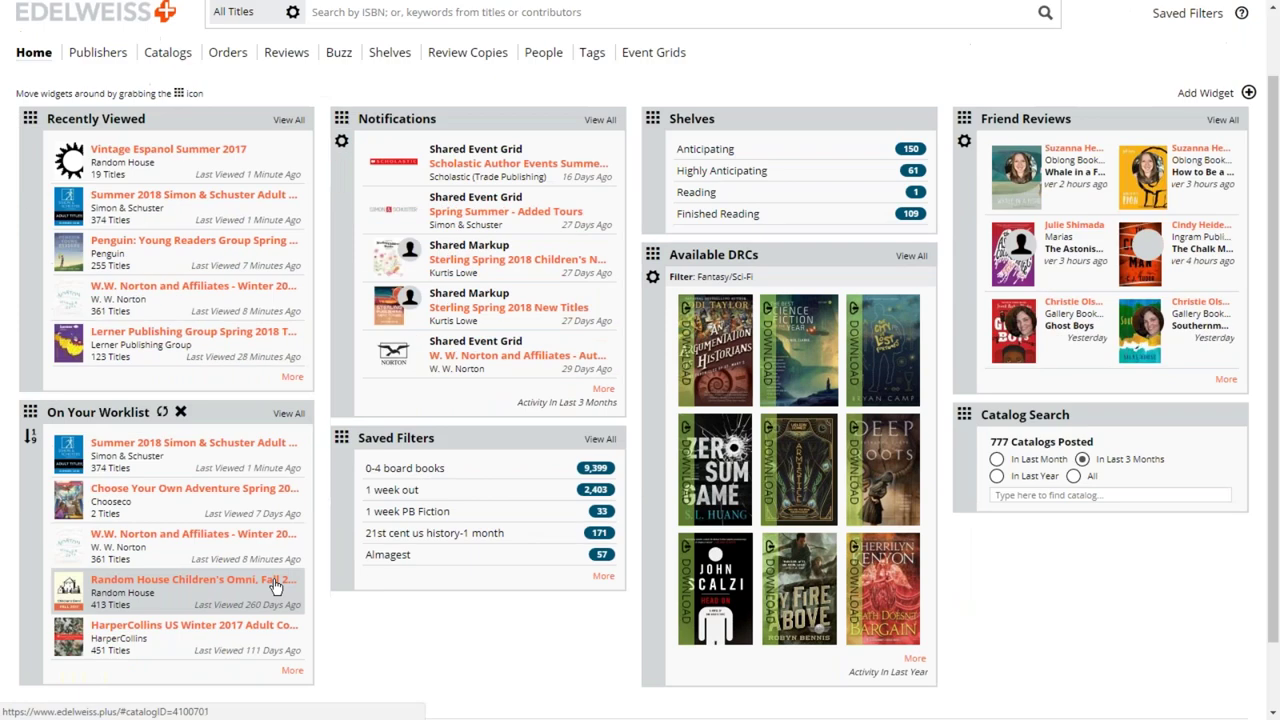
left_click(259, 453)
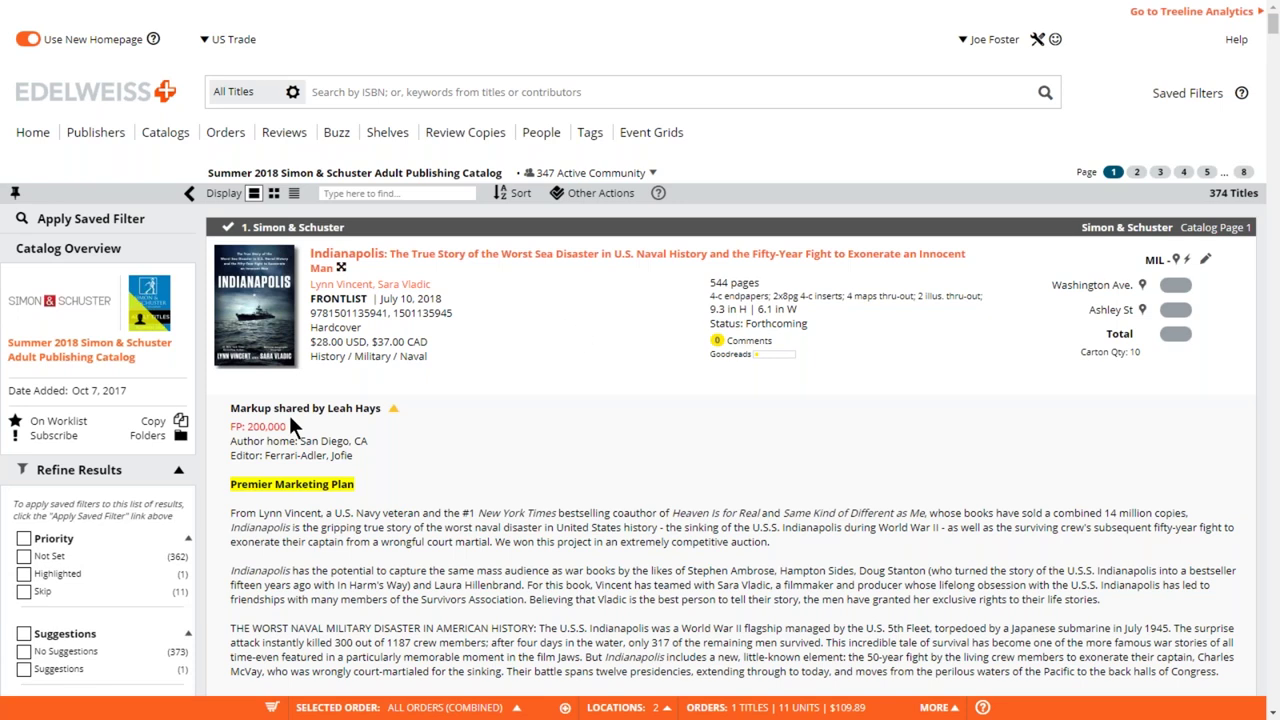
- File the catalog in a new folder named for the rep and summer 2018, then close Folders
left_click(181, 437)
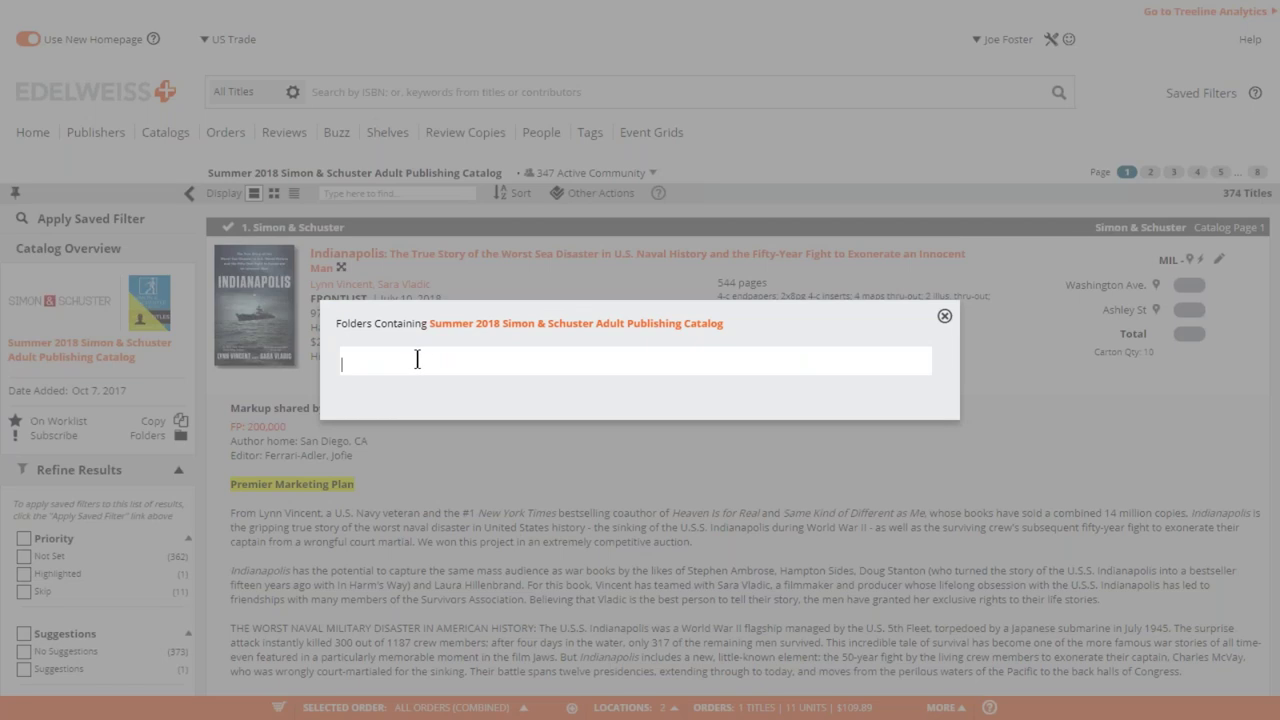
type("Se")
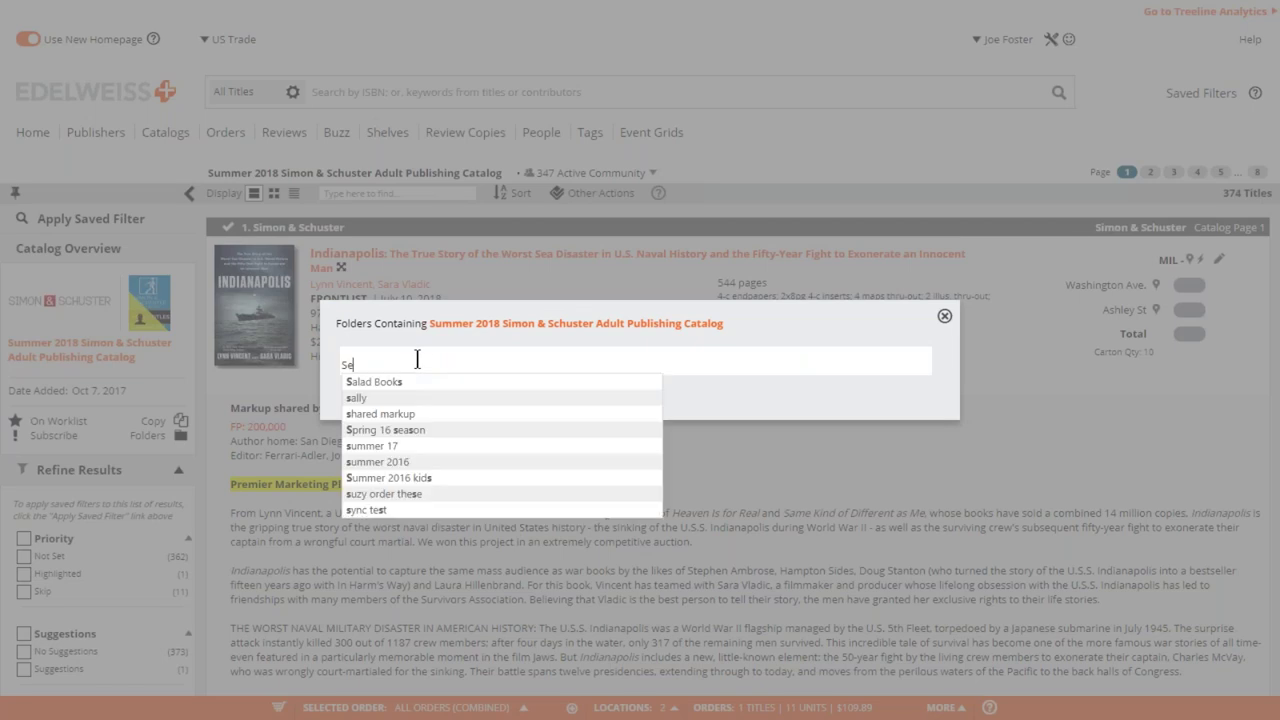
type("th r")
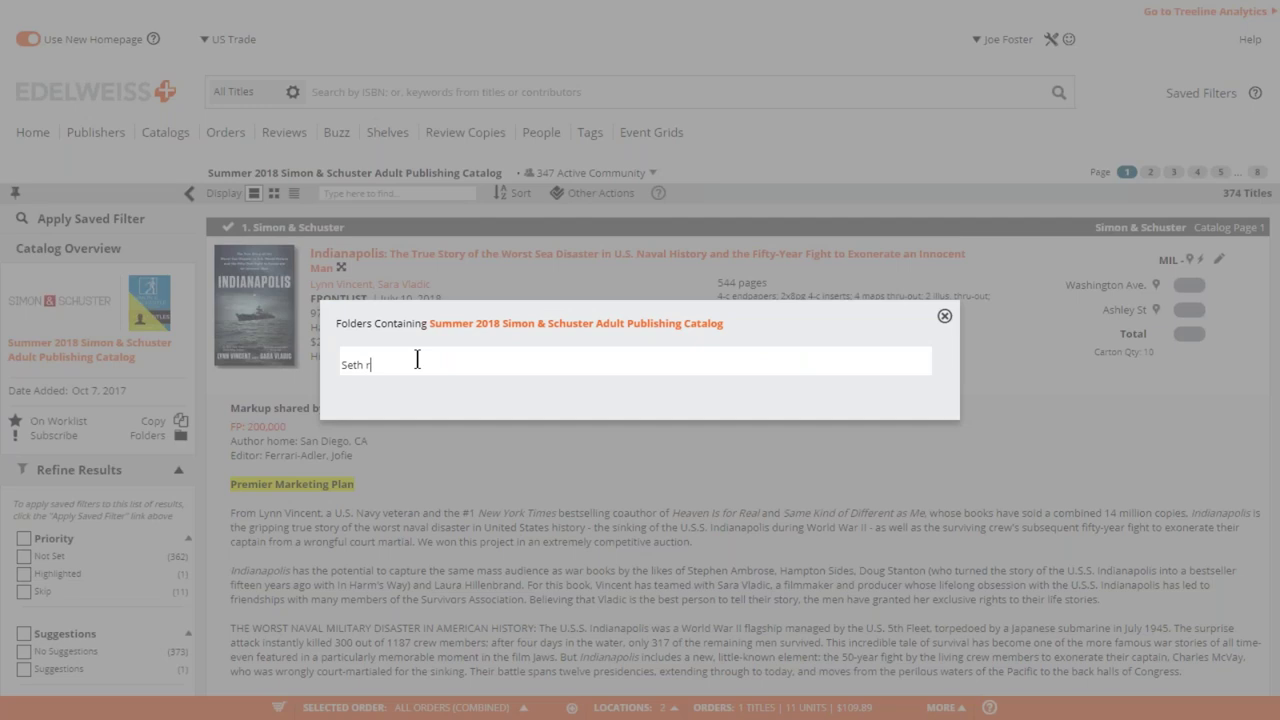
type("ep summer 2018")
key("Return")
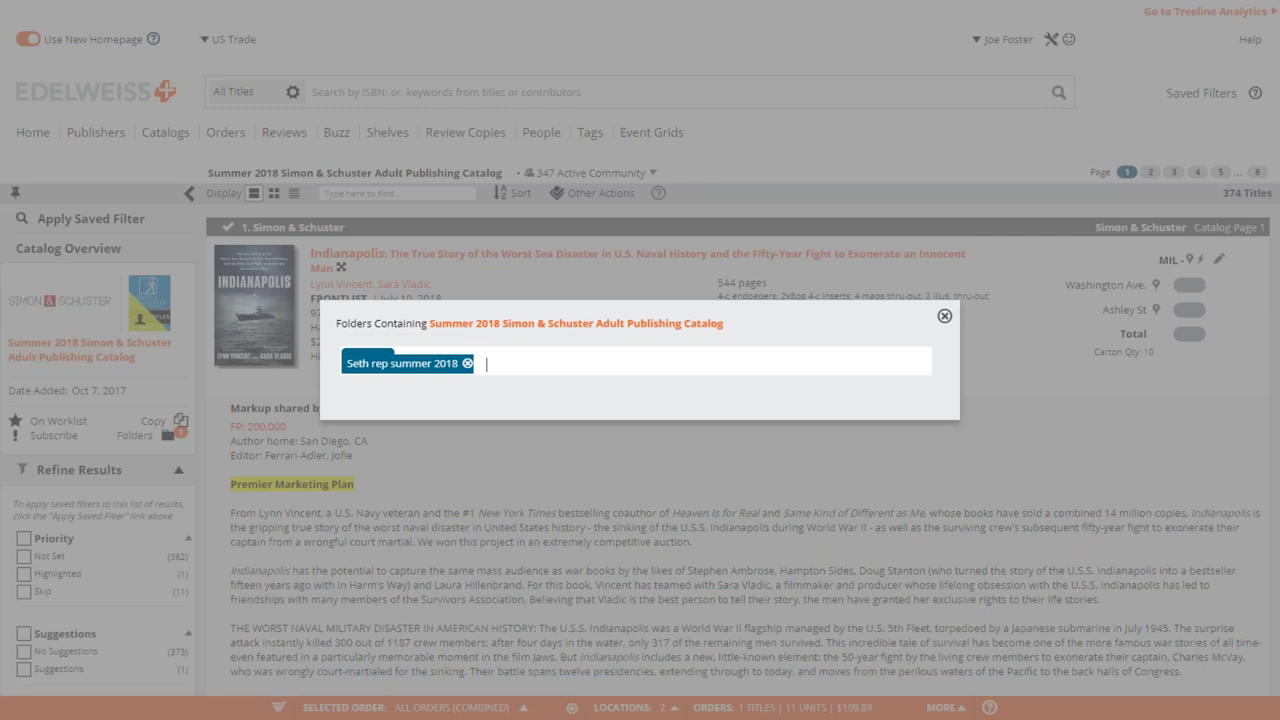
left_click(944, 316)
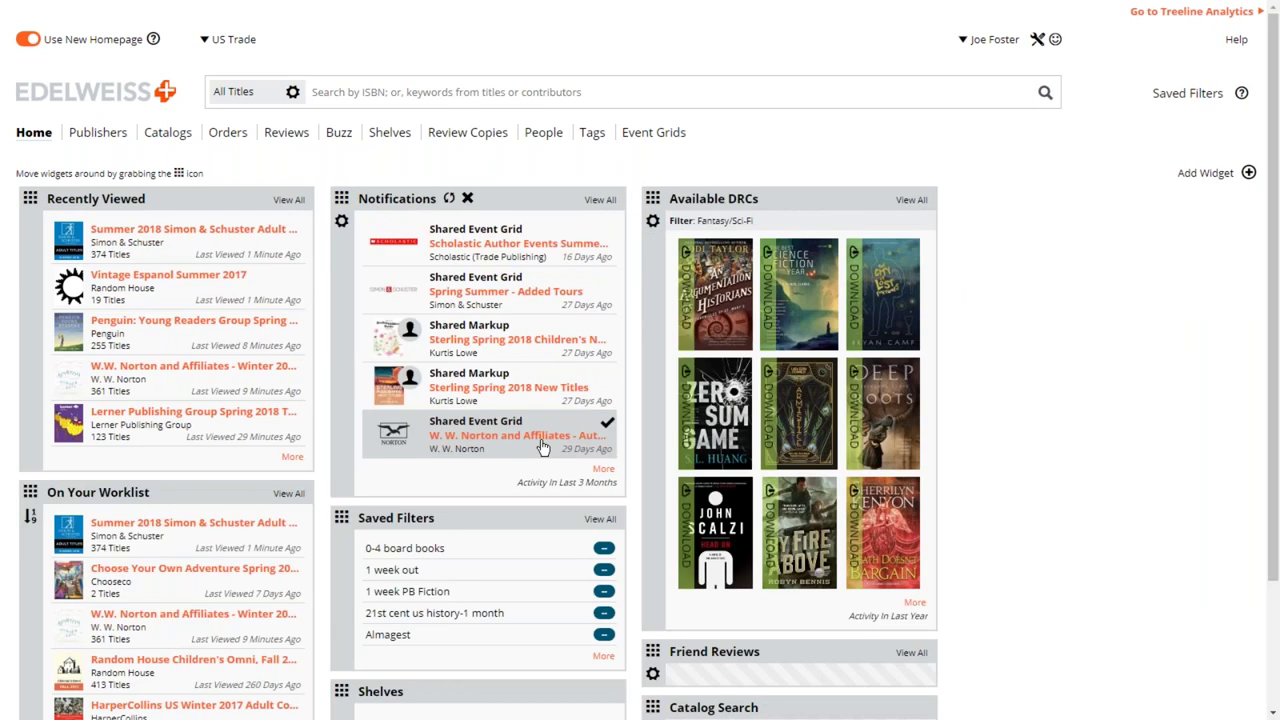
- Add the Catalogs > Your Folders widget to the home dashboard and collapse it with Less
scroll(541, 447, "down", 2)
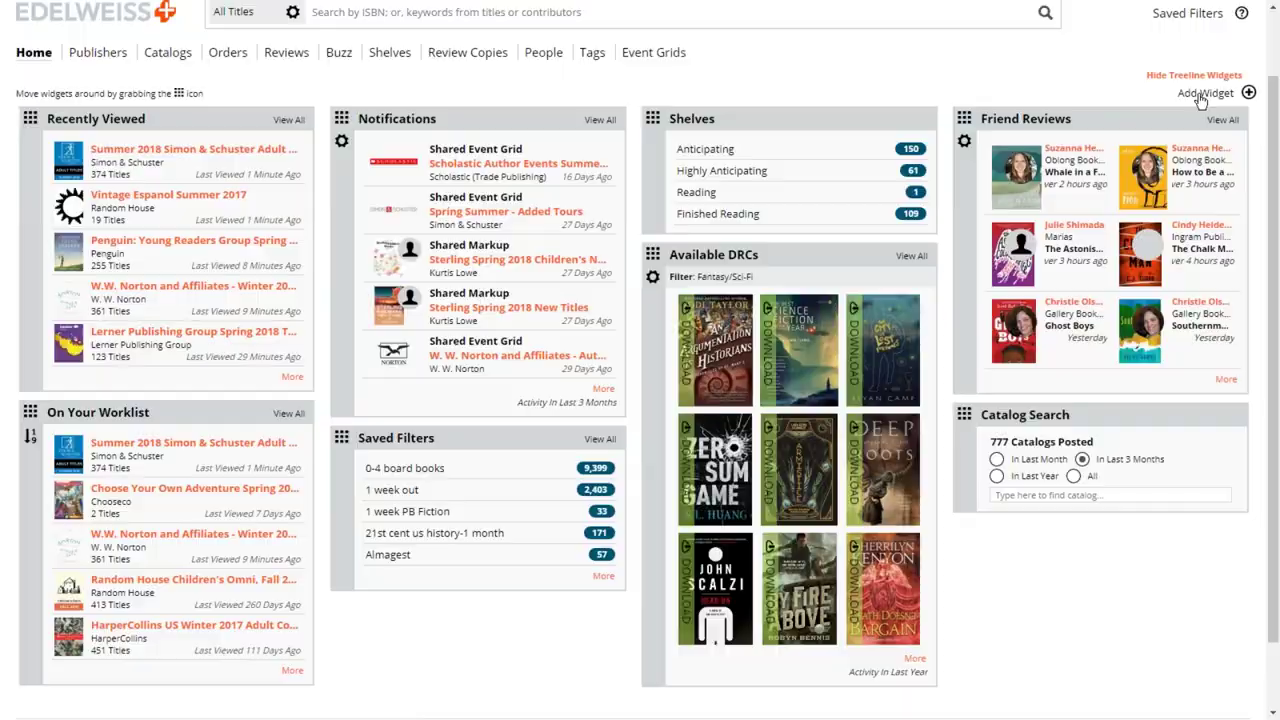
left_click(1200, 95)
mouse_move(771, 150)
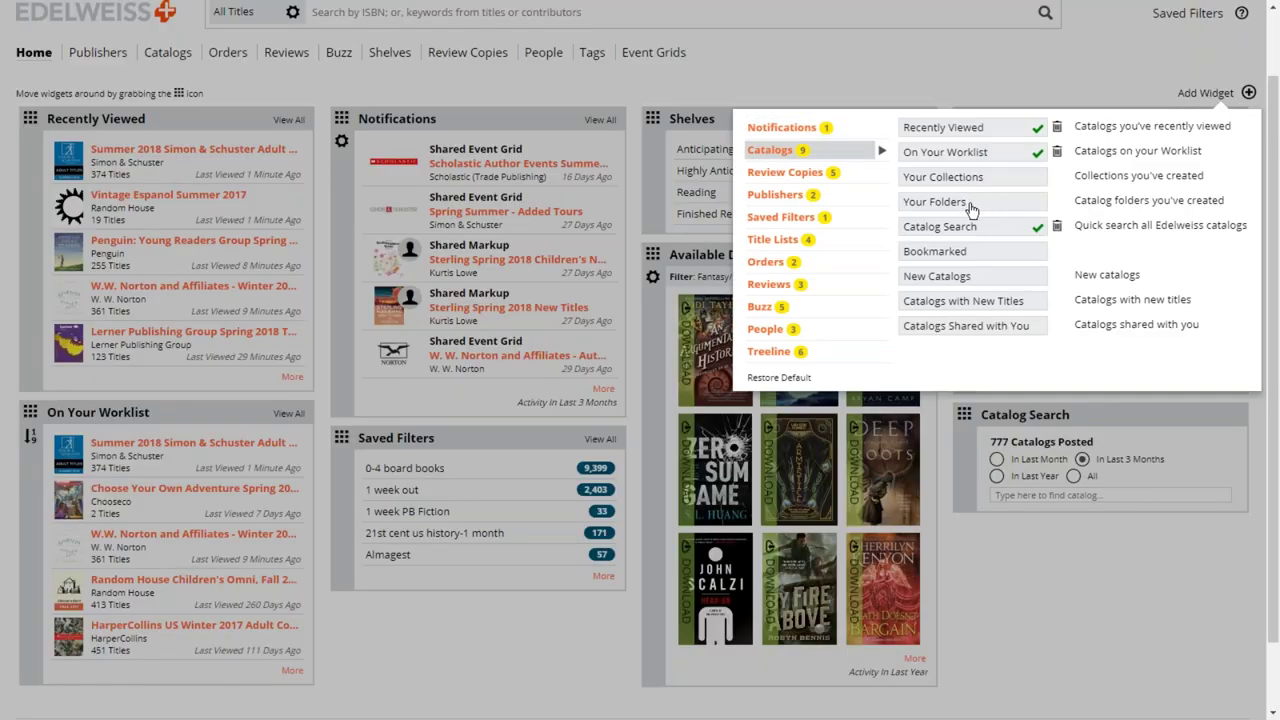
left_click(968, 203)
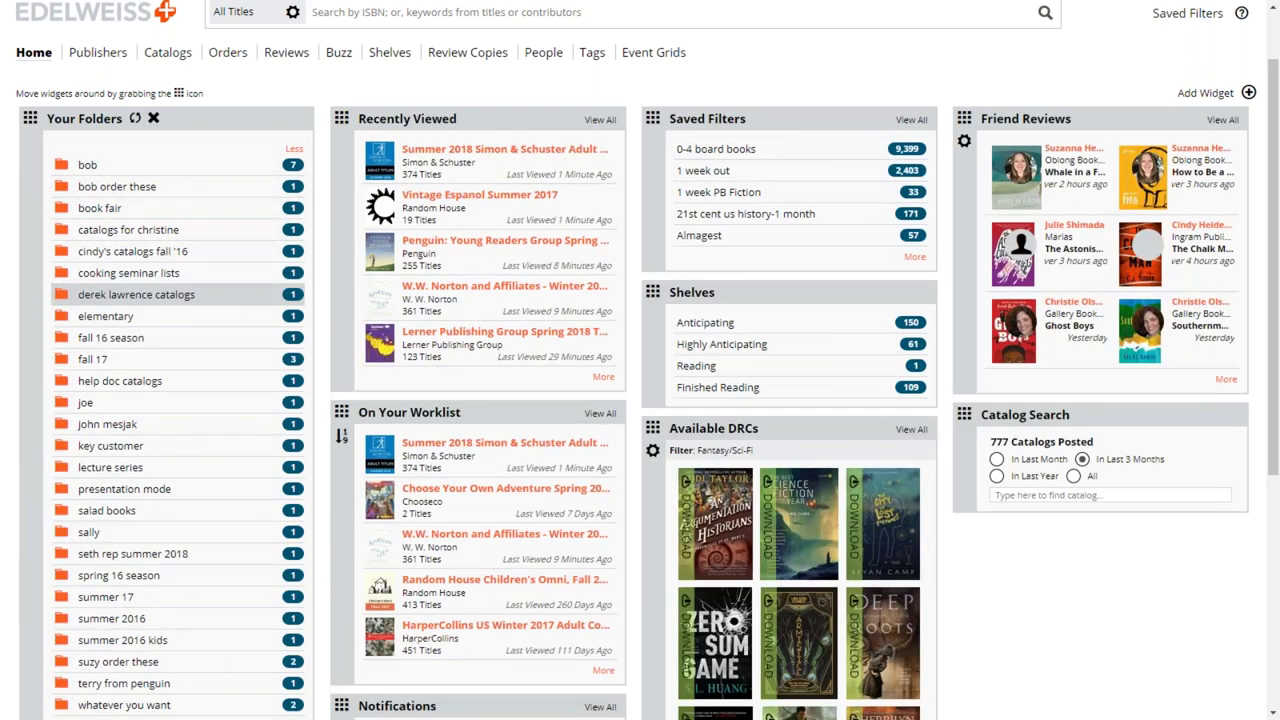
scroll(217, 336, "down", 2)
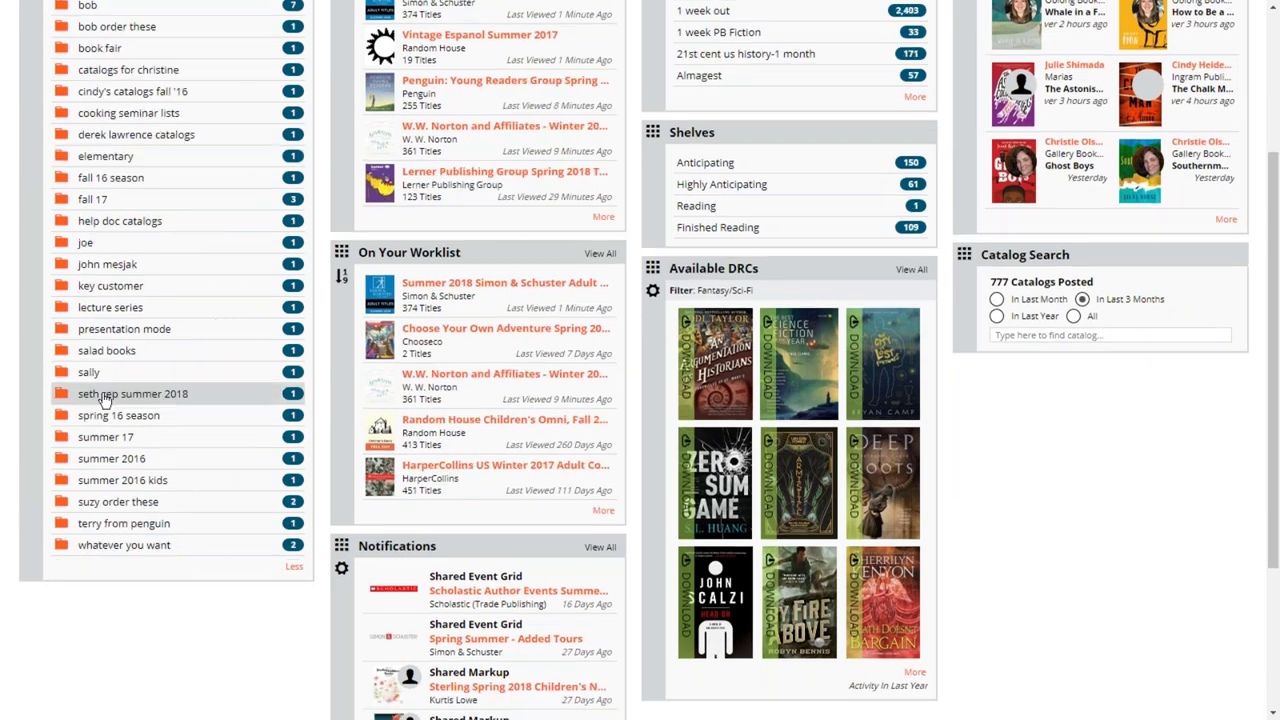
scroll(293, 233, "up", 3)
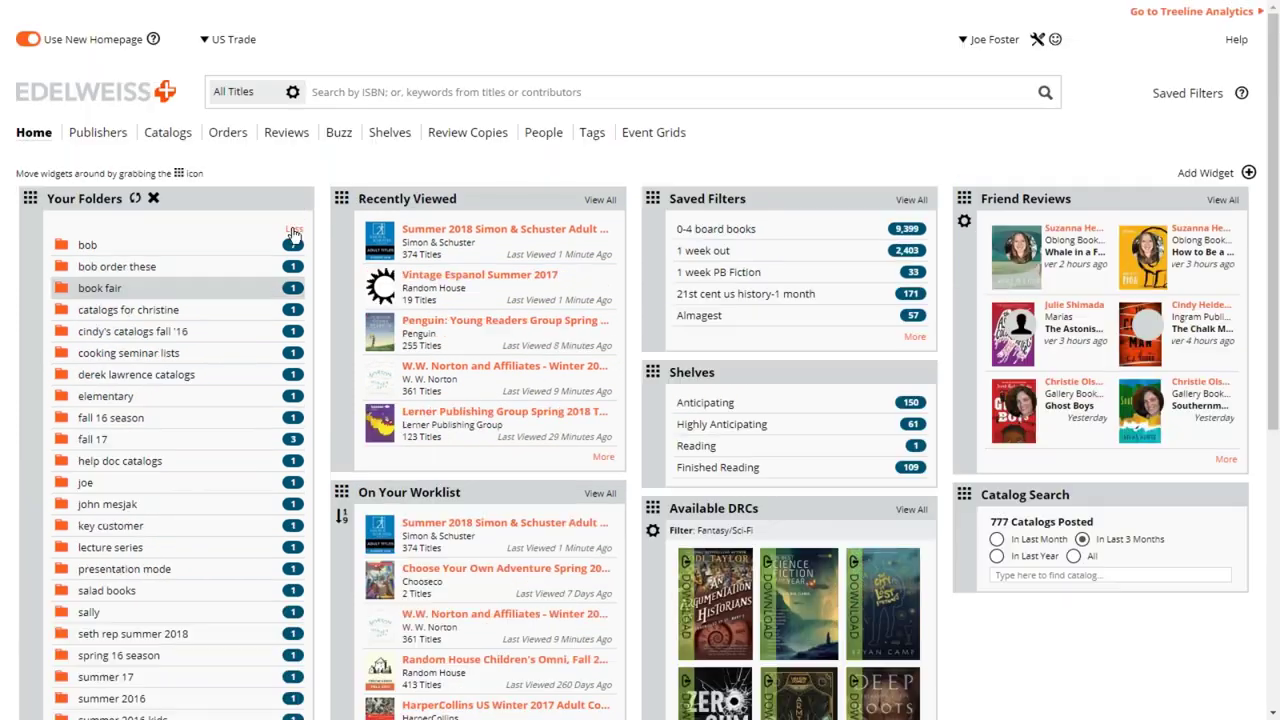
left_click(293, 233)
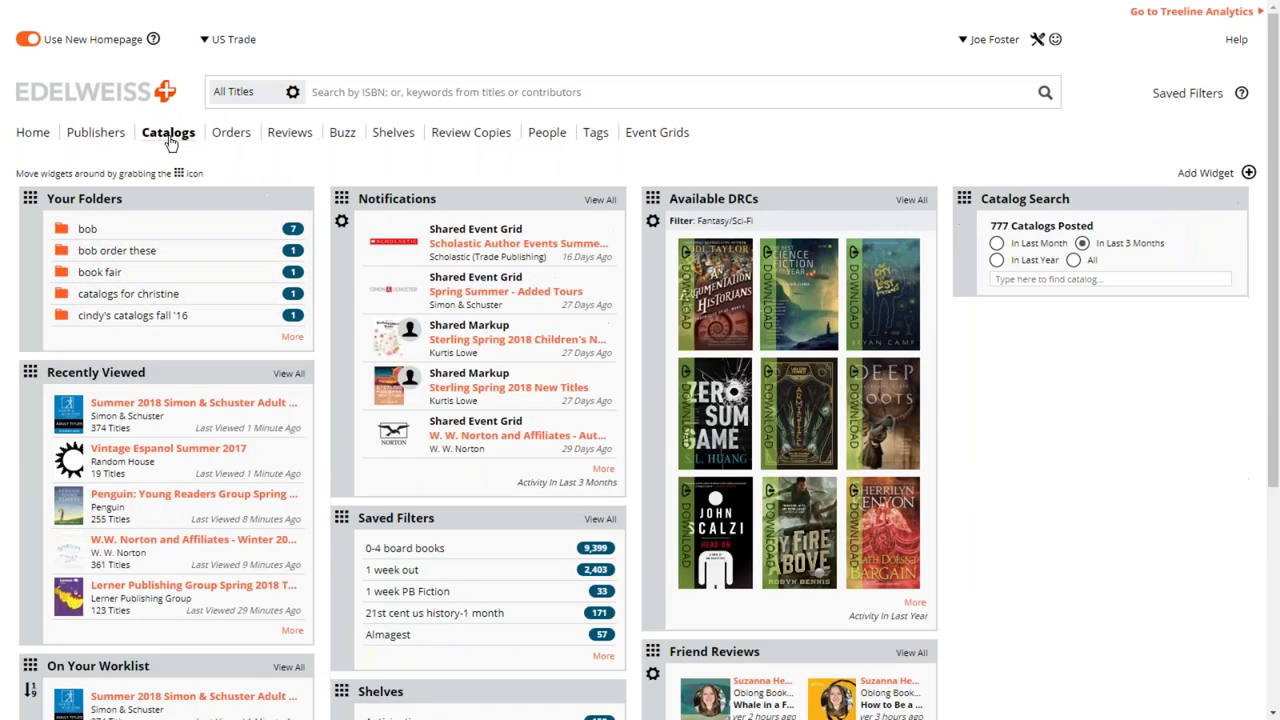
left_click(168, 138)
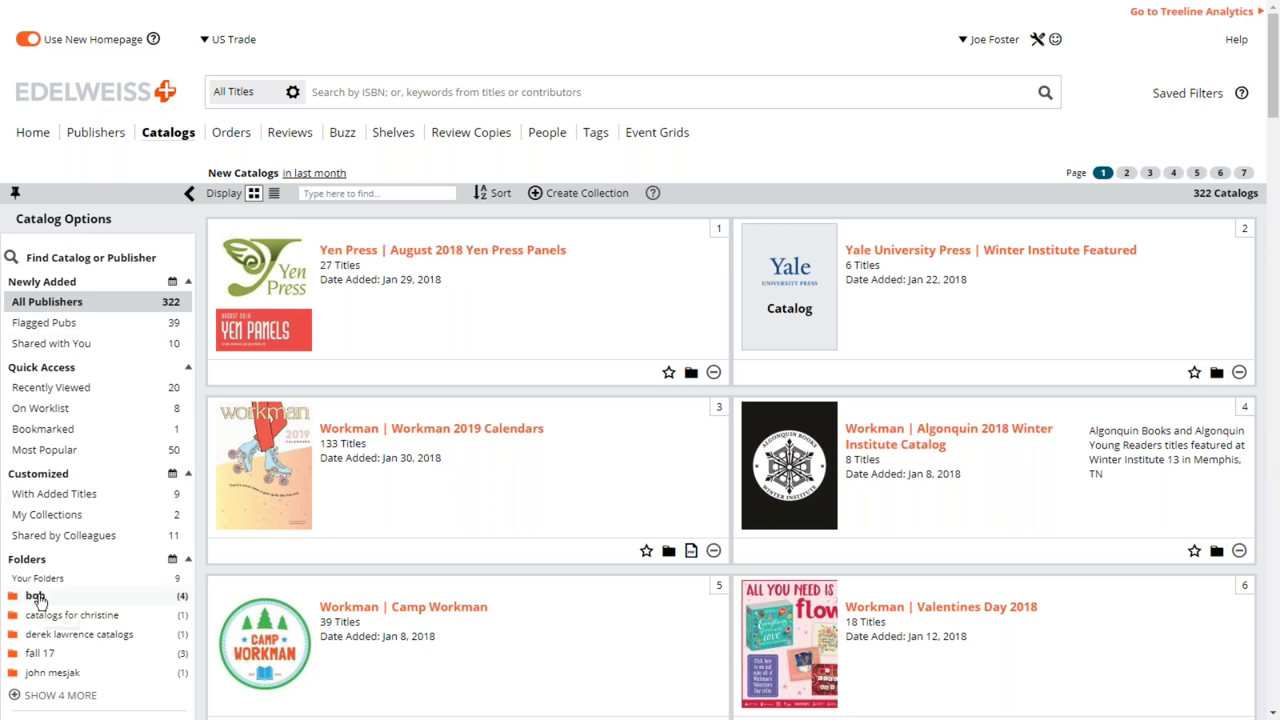
scroll(36, 598, "down", 1)
scroll(36, 598, "down", 1)
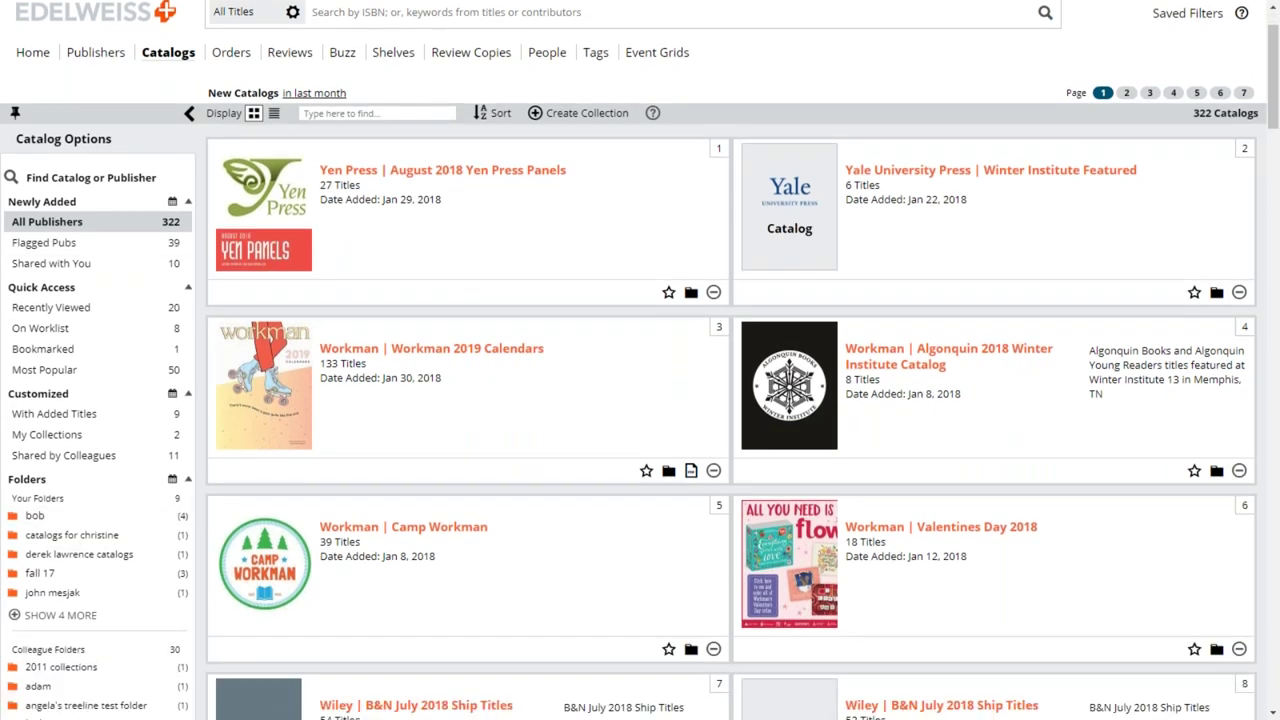
left_click(52, 266)
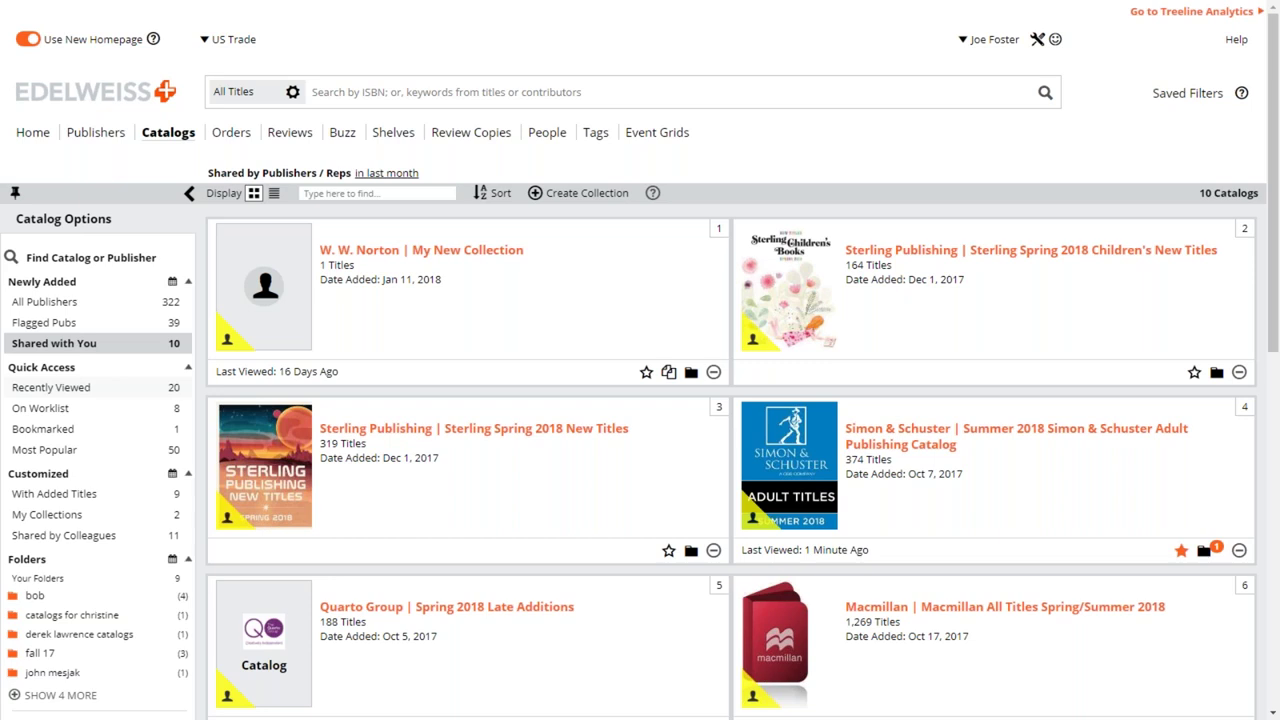
scroll(640, 400, "down", 1)
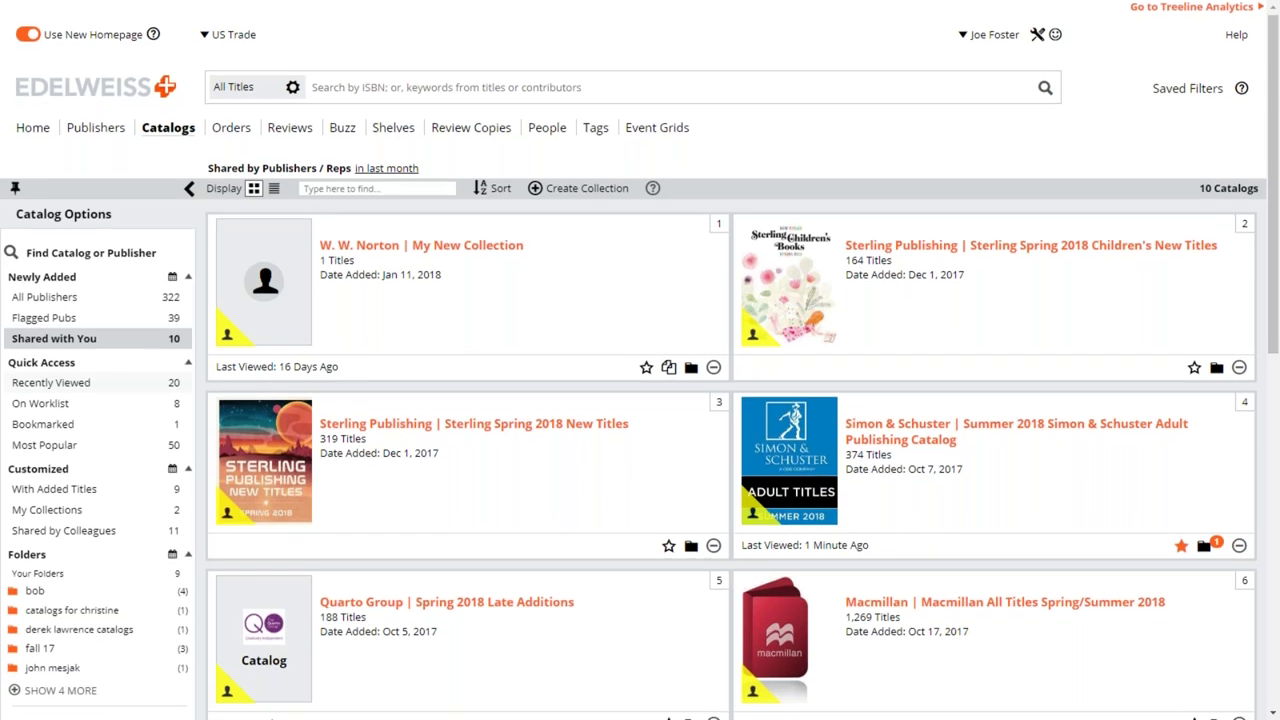
scroll(640, 400, "down", 1)
scroll(141, 151, "up", 1)
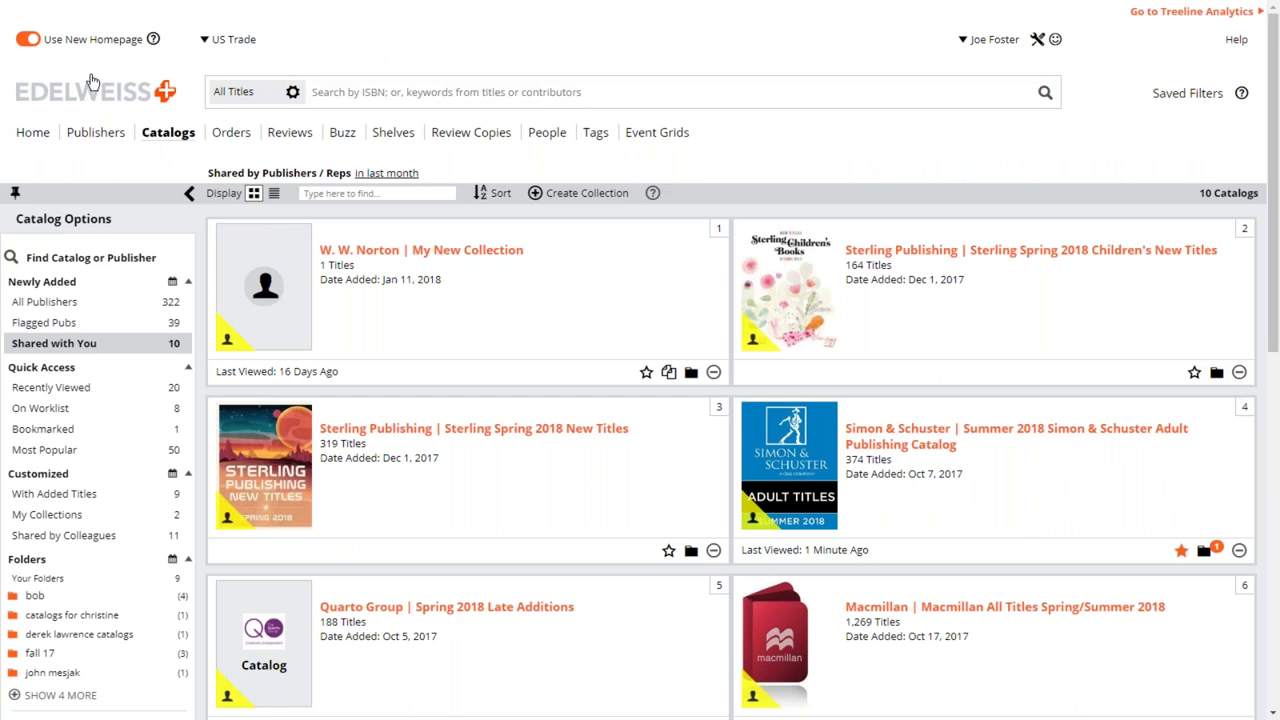